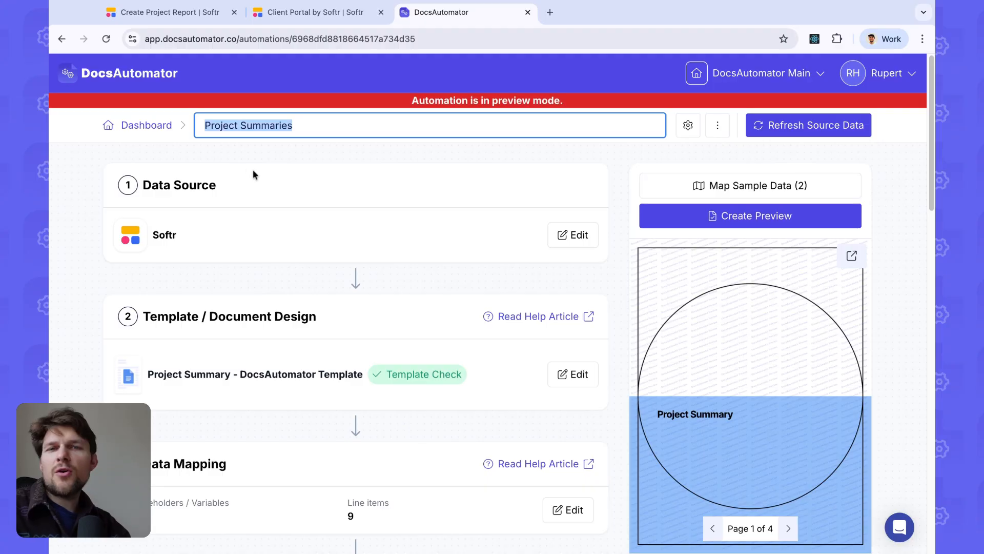
Open the Project Summary - DocsAutomator Template of the Project Summaries automation for editing.
{"action": "left_click", "coordinate": [253, 171]}
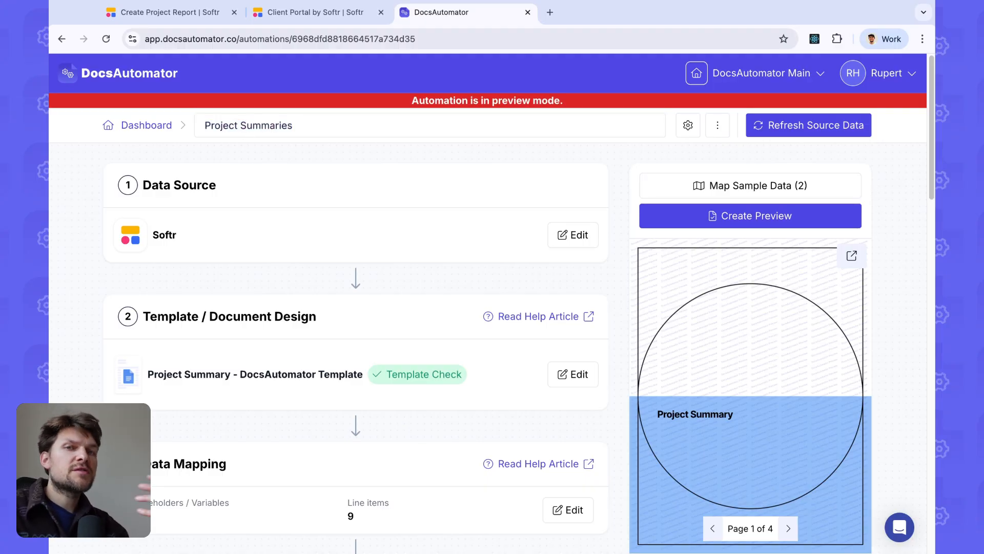
{"action": "scroll", "coordinate": [177, 217], "scroll_direction": "down", "scroll_amount": 2}
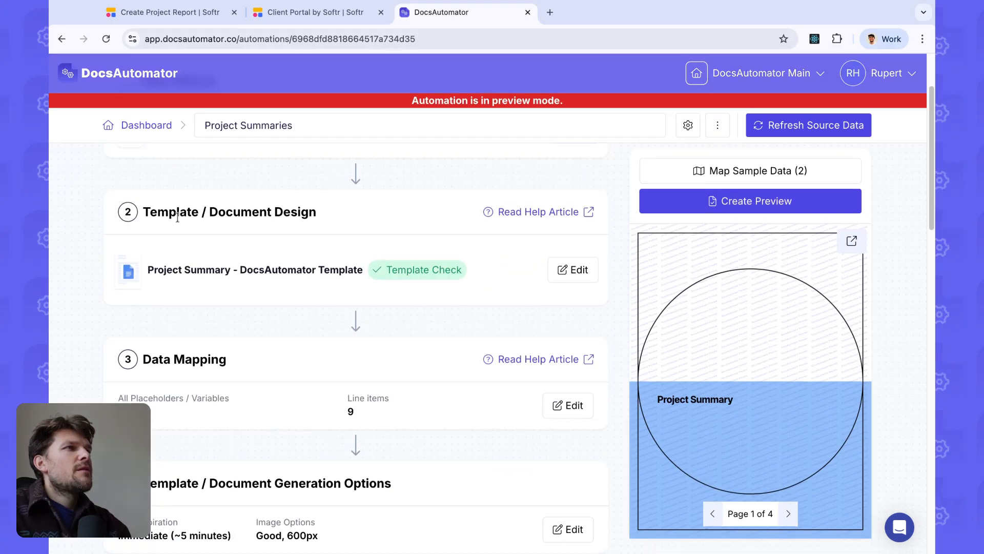
{"action": "scroll", "coordinate": [211, 206], "scroll_direction": "up", "scroll_amount": 2}
{"action": "scroll", "coordinate": [180, 318], "scroll_direction": "down", "scroll_amount": 2}
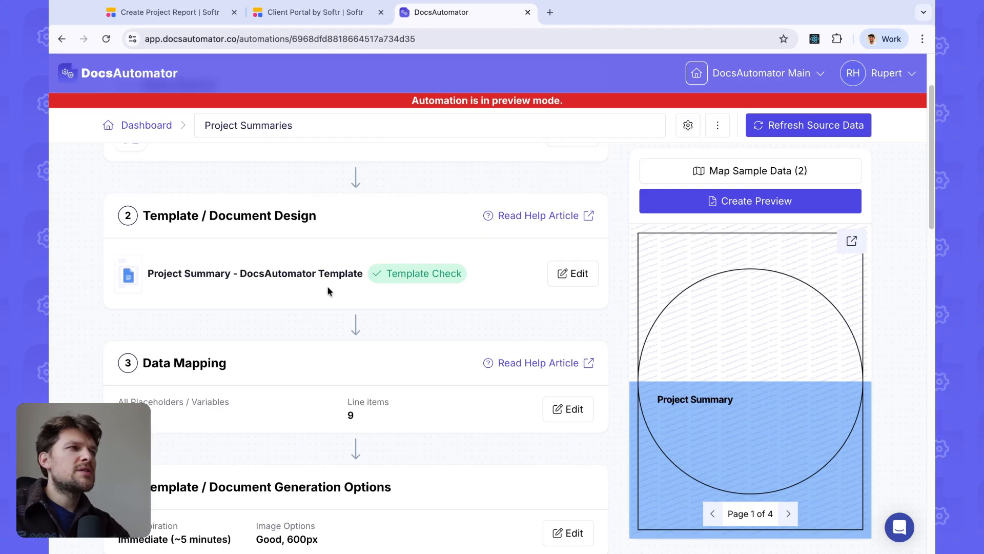
{"action": "left_click", "coordinate": [571, 274]}
{"action": "left_click", "coordinate": [539, 280]}
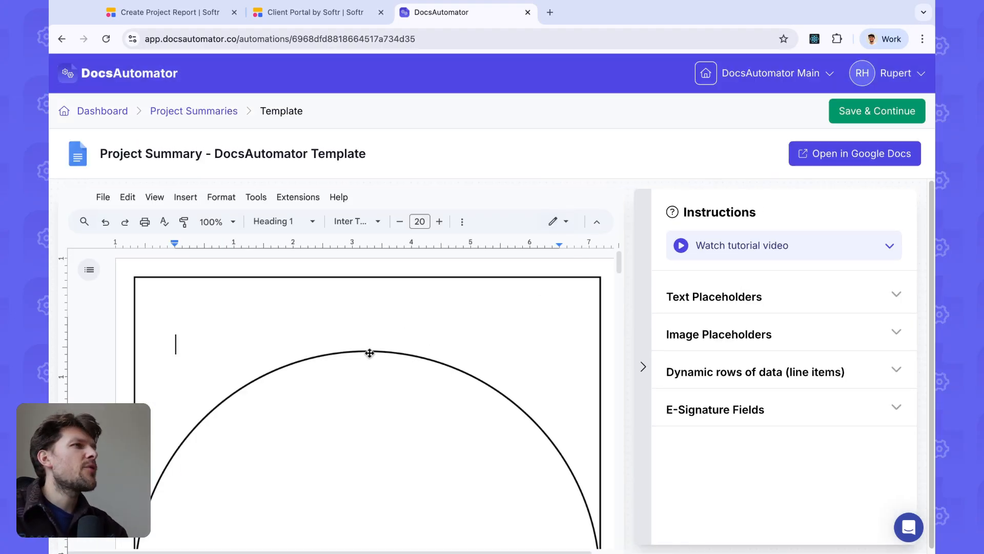
Collapse the instructions and examine the text placeholders in the template's Project Overview table, such as {{Project_Name}} and {{Project_Manager}}.
{"action": "scroll", "coordinate": [369, 353], "scroll_direction": "down", "scroll_amount": 3}
{"action": "scroll", "coordinate": [313, 355], "scroll_direction": "down", "scroll_amount": 2}
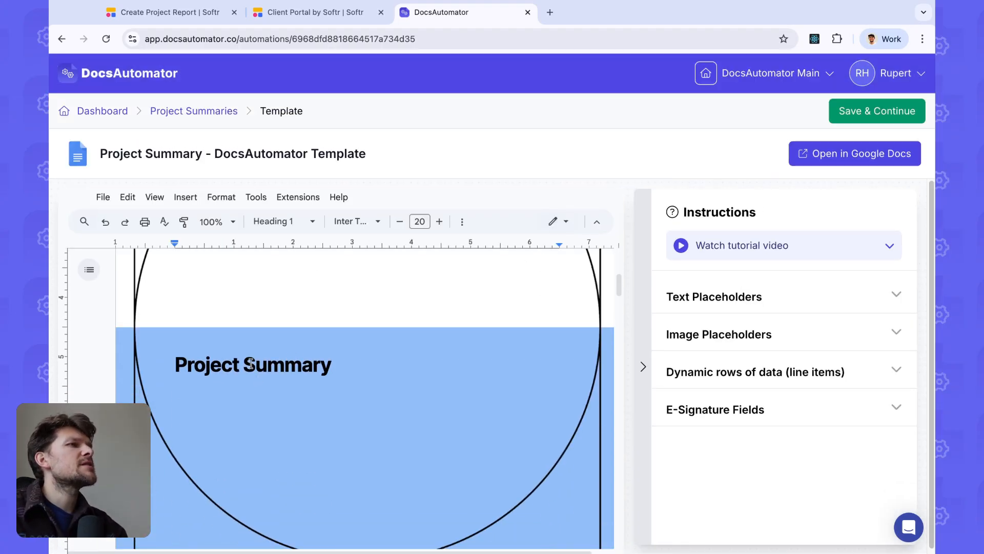
{"action": "left_click", "coordinate": [639, 336]}
{"action": "scroll", "coordinate": [347, 363], "scroll_direction": "down", "scroll_amount": 9}
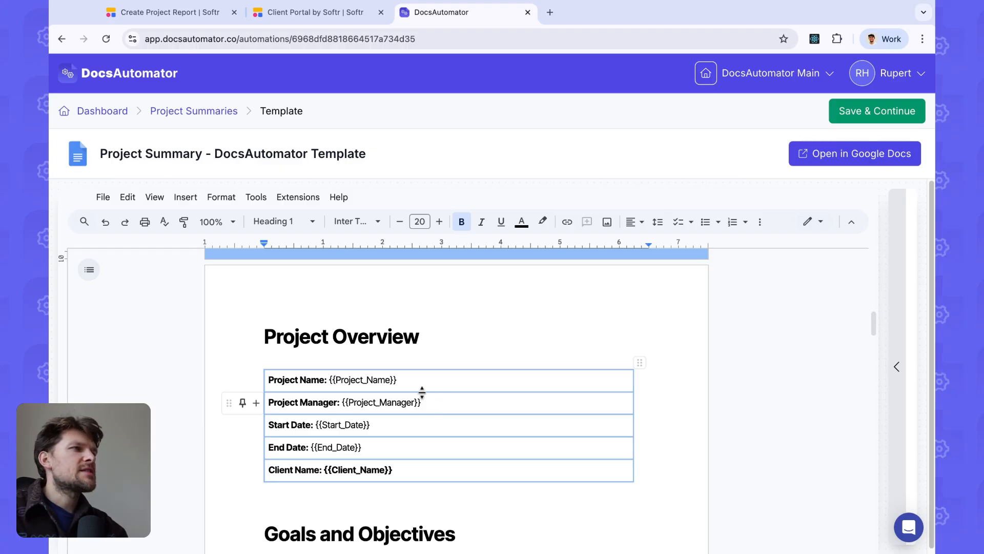
{"action": "scroll", "coordinate": [422, 392], "scroll_direction": "down", "scroll_amount": 1}
{"action": "left_click_drag", "start_coordinate": [330, 358], "coordinate": [403, 360]}
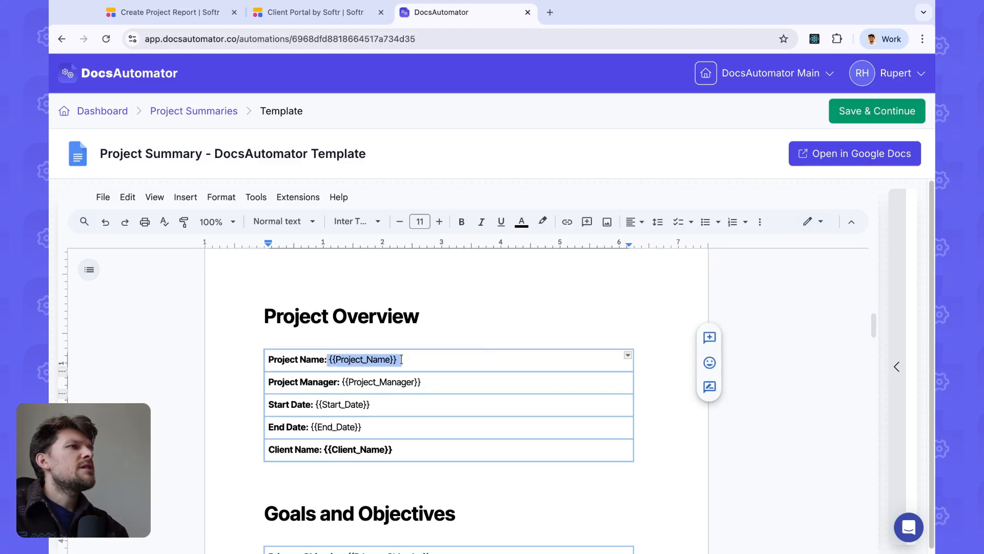
{"action": "left_click", "coordinate": [405, 360]}
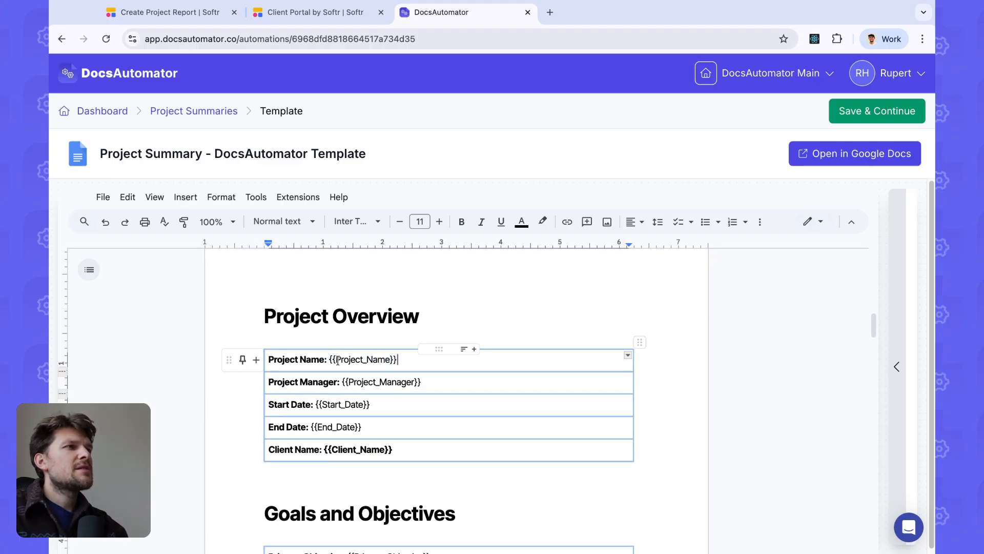
{"action": "left_click_drag", "start_coordinate": [337, 360], "coordinate": [388, 360]}
{"action": "left_click", "coordinate": [381, 363]}
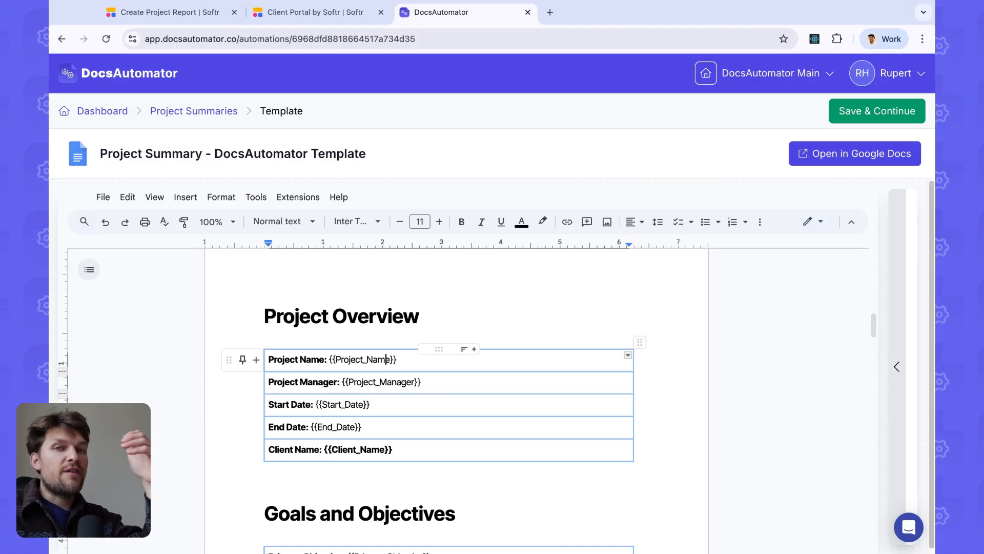
{"action": "left_click_drag", "start_coordinate": [337, 360], "coordinate": [388, 360]}
{"action": "left_click", "coordinate": [387, 361]}
{"action": "left_click", "coordinate": [380, 382]}
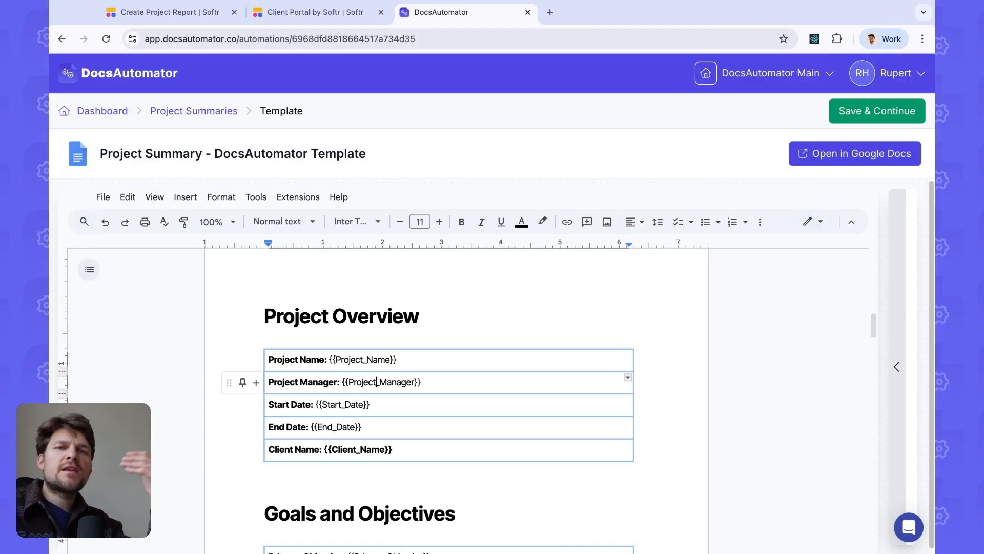
Examine the line item placeholders in the template's Tasks table and the placeholder under Goals and Objectives.
{"action": "scroll", "coordinate": [405, 358], "scroll_direction": "down", "scroll_amount": 6}
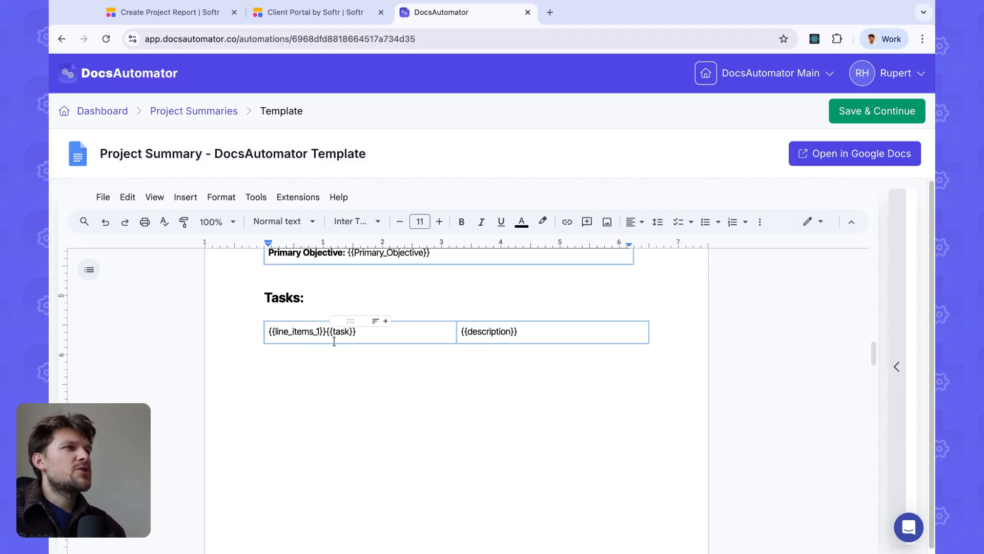
{"action": "left_click", "coordinate": [293, 332]}
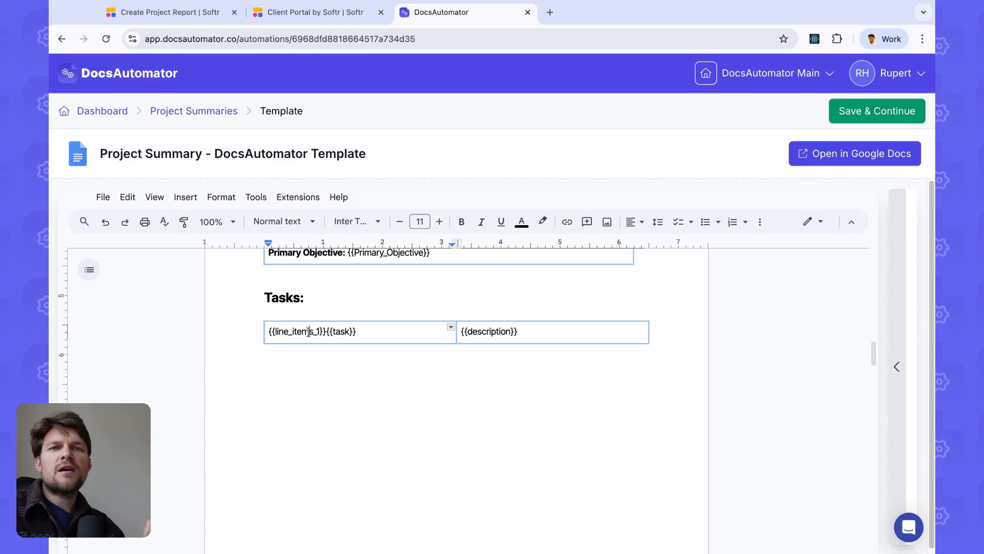
{"action": "double_click", "coordinate": [268, 300]}
{"action": "left_click", "coordinate": [341, 332]}
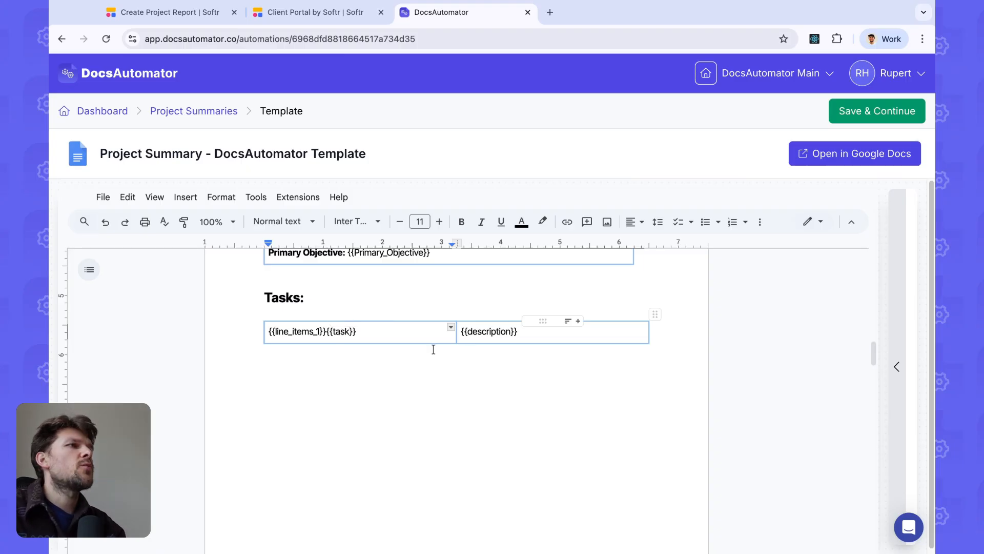
{"action": "left_click", "coordinate": [373, 338]}
{"action": "scroll", "coordinate": [312, 286], "scroll_direction": "up", "scroll_amount": 2}
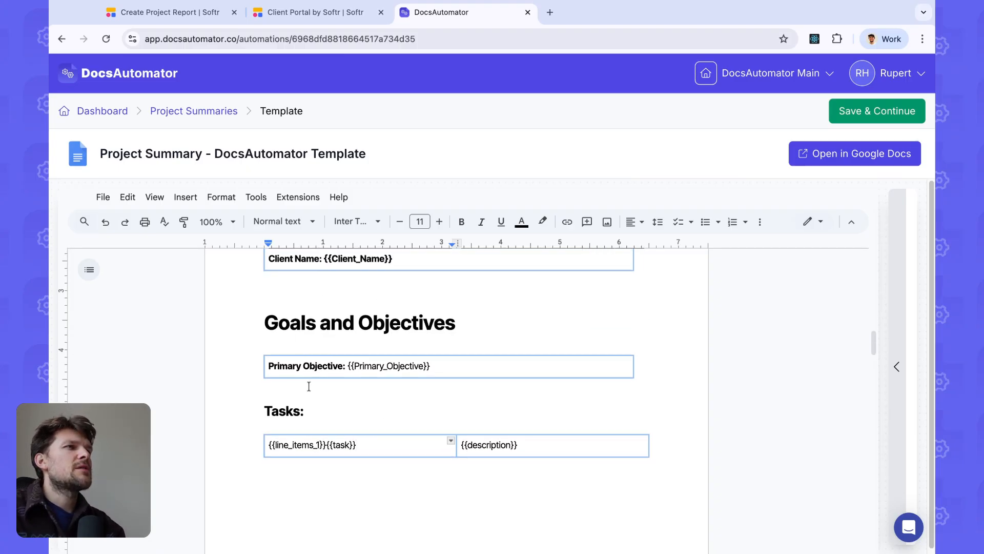
{"action": "scroll", "coordinate": [334, 382], "scroll_direction": "down", "scroll_amount": 1}
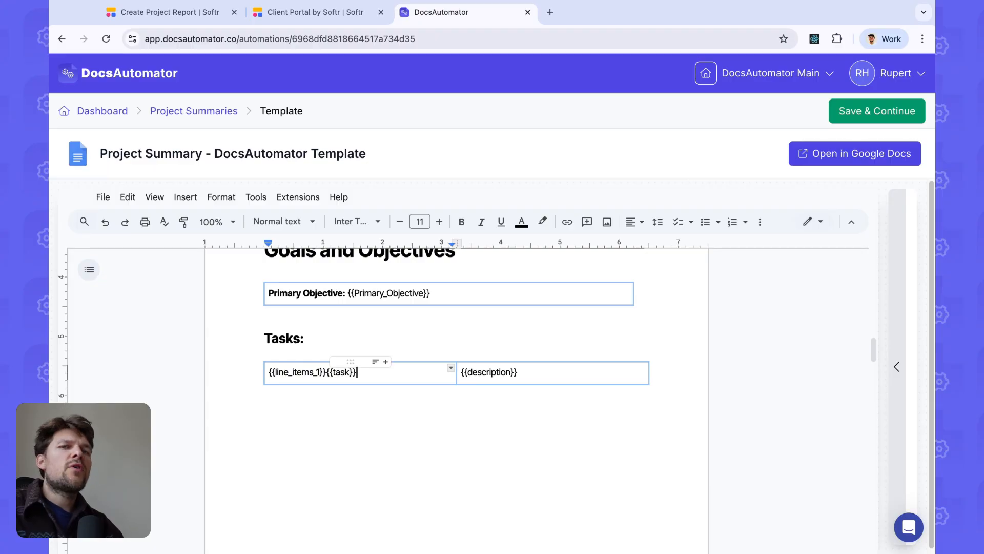
{"action": "scroll", "coordinate": [345, 367], "scroll_direction": "up", "scroll_amount": 4}
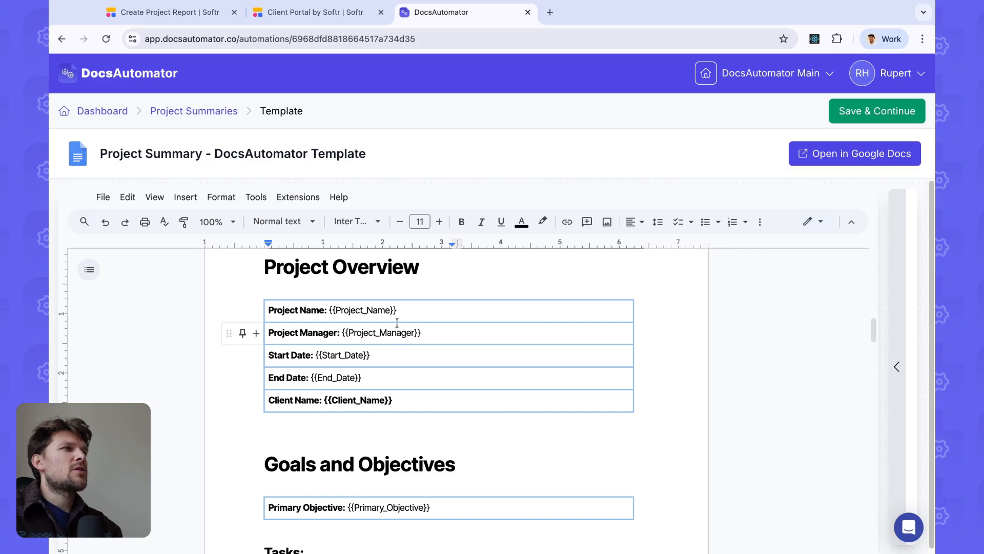
Save the template and complete the Template / Document Design section of the automation.
{"action": "scroll", "coordinate": [410, 343], "scroll_direction": "down", "scroll_amount": 4}
{"action": "left_click", "coordinate": [877, 111]}
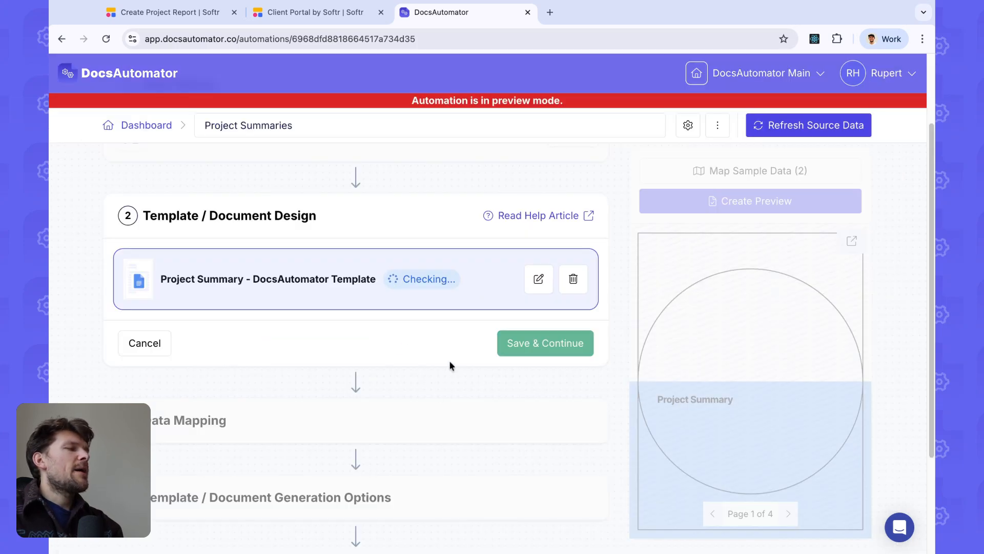
{"action": "left_click", "coordinate": [533, 350]}
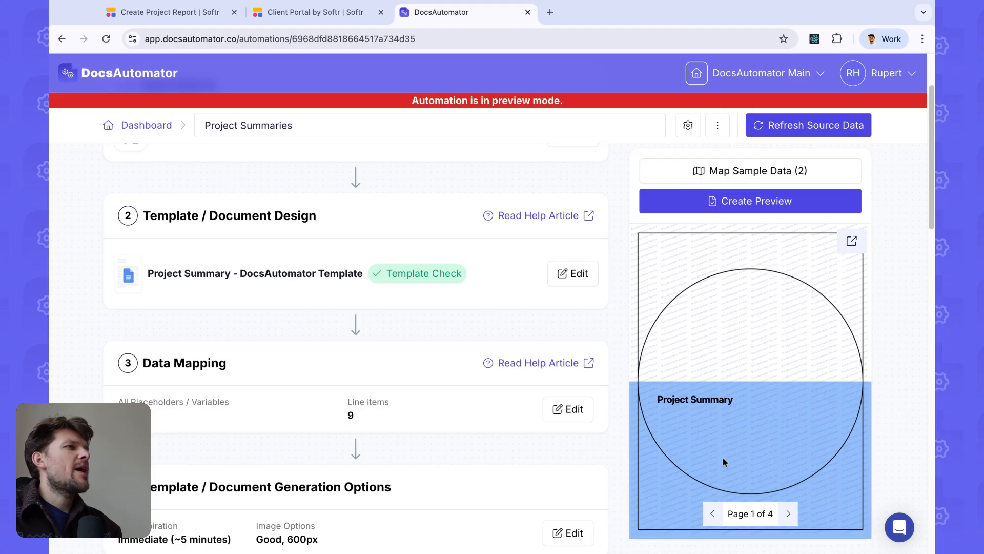
View the mapped sample data without changing it and page through the first pages of the document preview.
{"action": "left_click", "coordinate": [742, 177]}
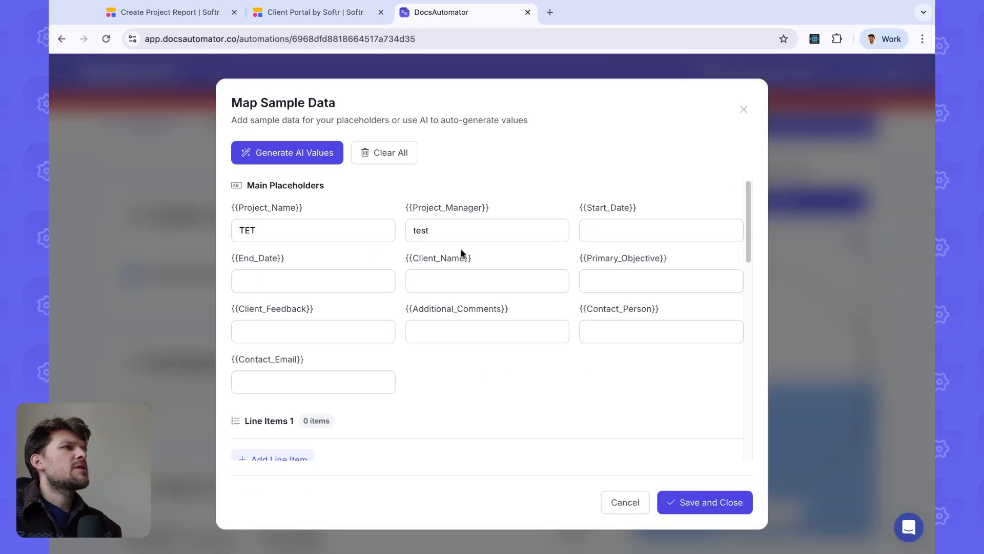
{"action": "key", "text": "Escape"}
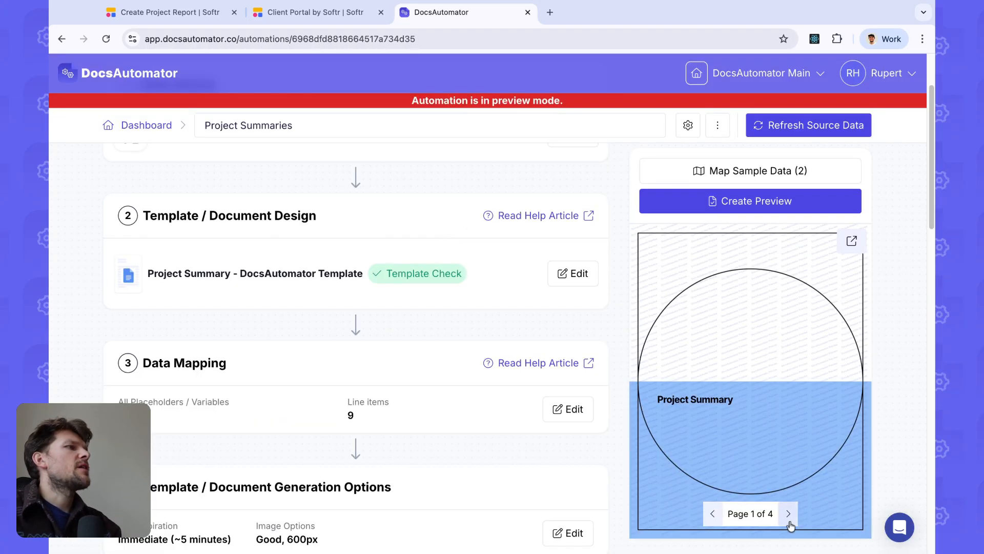
{"action": "left_click", "coordinate": [788, 513]}
{"action": "left_click", "coordinate": [711, 516]}
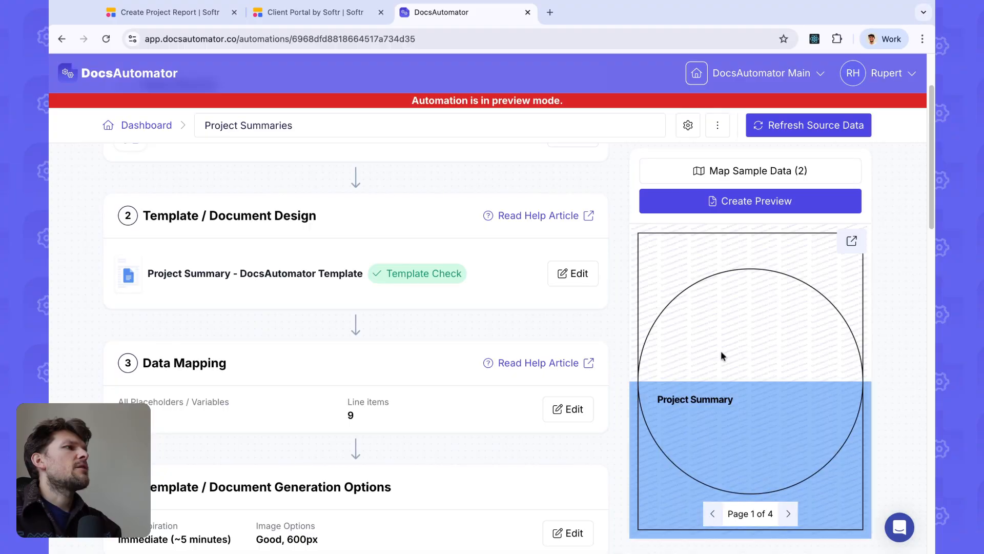
{"action": "left_click", "coordinate": [788, 514]}
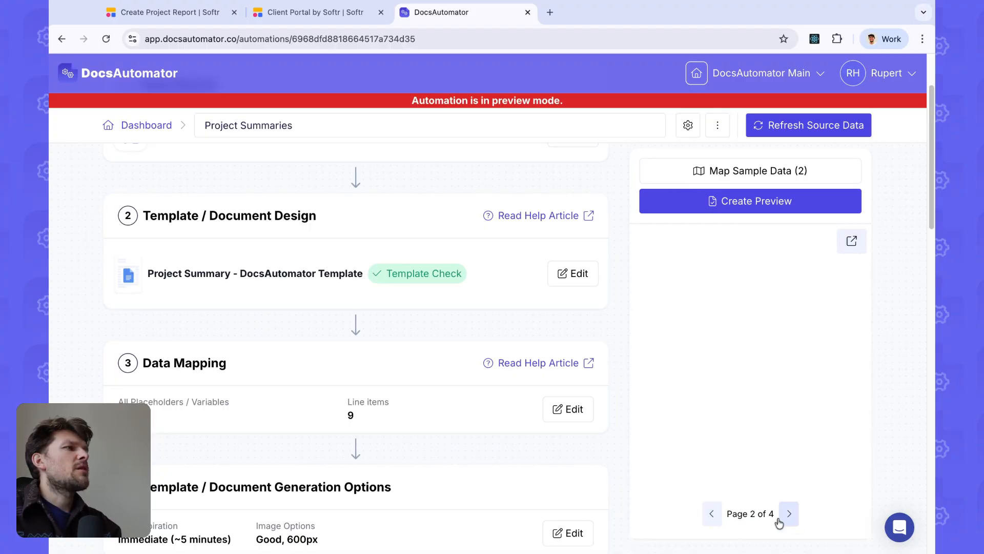
{"action": "left_click", "coordinate": [712, 515]}
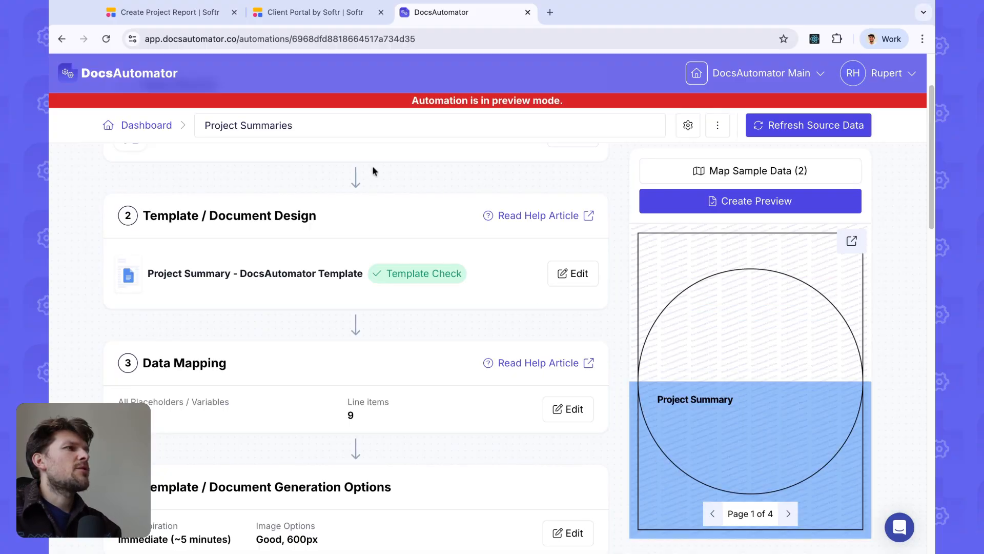
Switch to the Client Portal by Softr database and inspect the Website Redesign project's status options and Report PDF field.
{"action": "left_click", "coordinate": [188, 9]}
{"action": "left_click", "coordinate": [308, 12]}
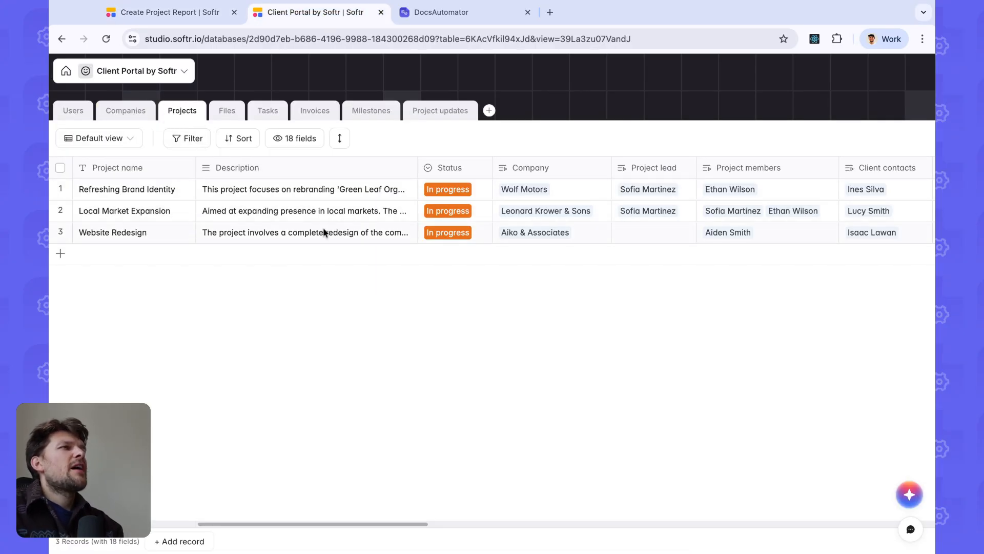
{"action": "left_click", "coordinate": [60, 233]}
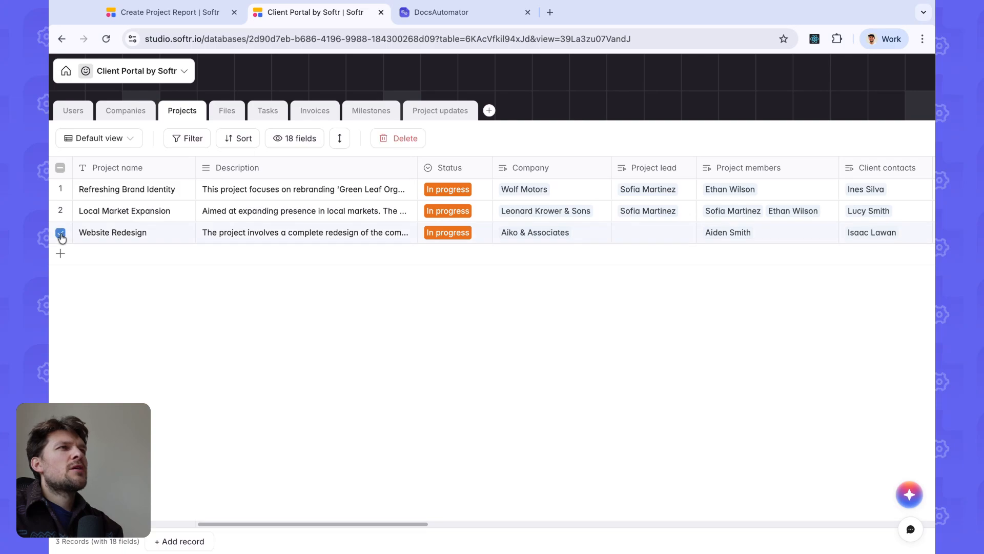
{"action": "left_click", "coordinate": [60, 232]}
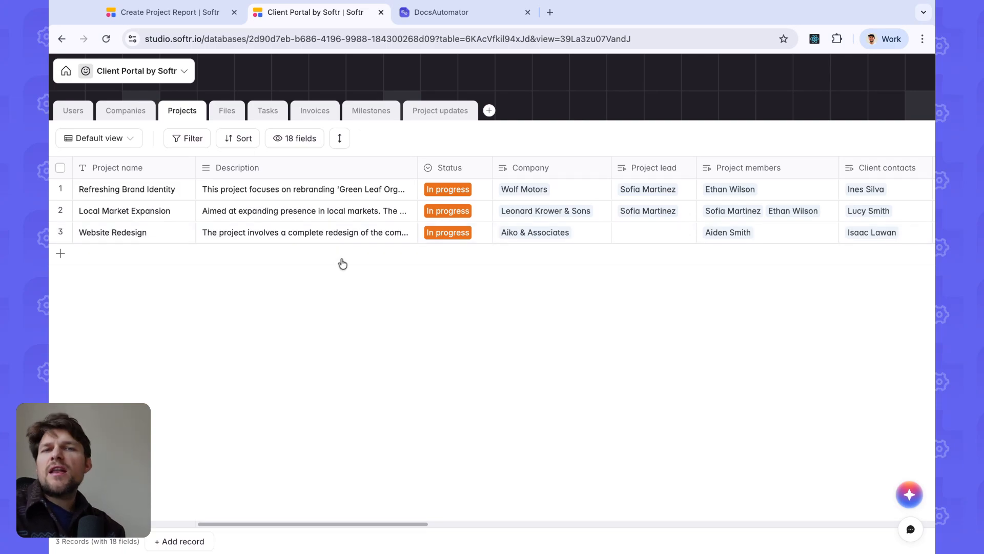
{"action": "left_click", "coordinate": [458, 231]}
{"action": "left_click", "coordinate": [458, 231]}
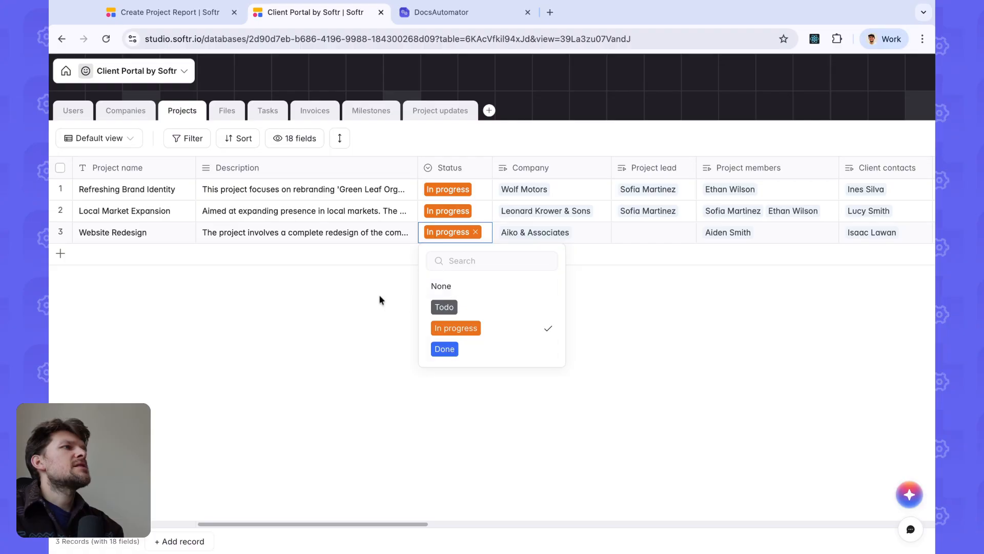
{"action": "key", "text": "Escape"}
{"action": "scroll", "coordinate": [659, 246], "scroll_direction": "right", "scroll_amount": 10}
{"action": "left_click", "coordinate": [778, 236]}
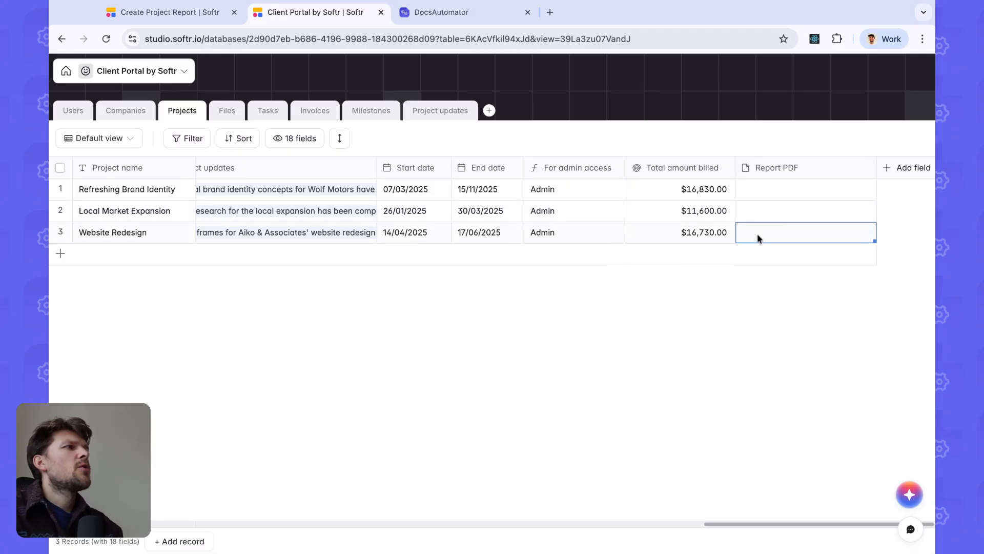
Set the Status of the Website Redesign project to Done in the Projects table.
{"action": "scroll", "coordinate": [758, 238], "scroll_direction": "left", "scroll_amount": 10}
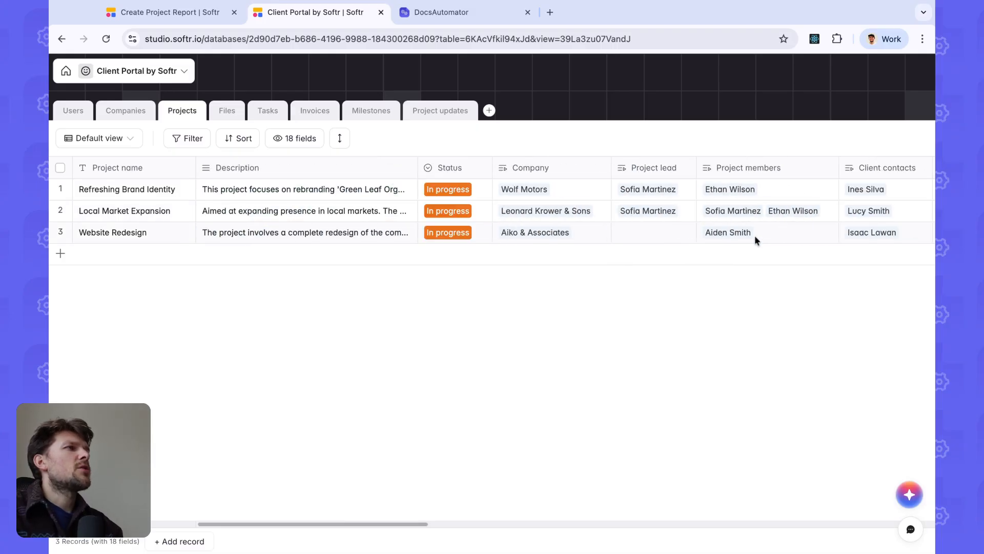
{"action": "left_click", "coordinate": [453, 233]}
{"action": "left_click", "coordinate": [461, 352]}
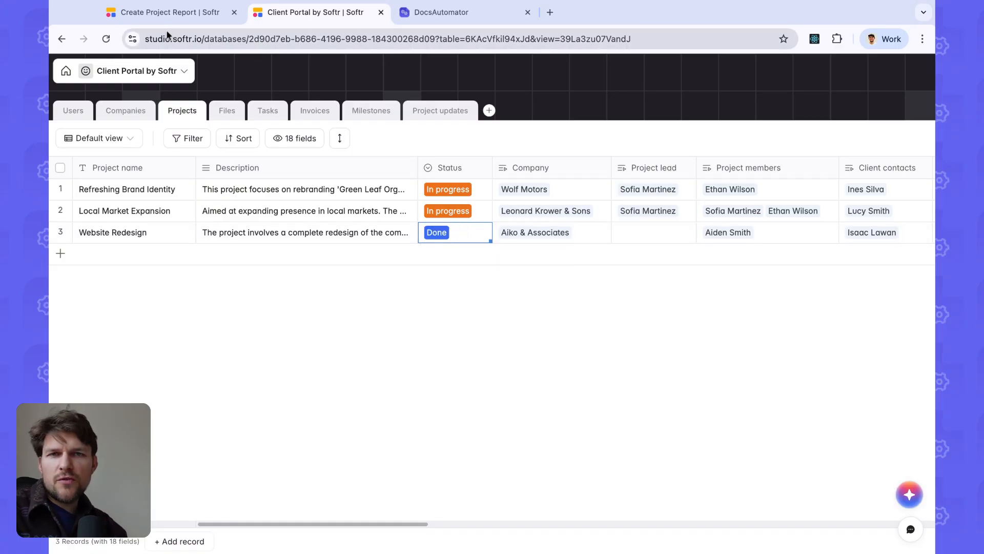
Check the Create Project Report workflow's trigger condition against the Website Redesign project's Status in the Projects table.
{"action": "left_click", "coordinate": [163, 12]}
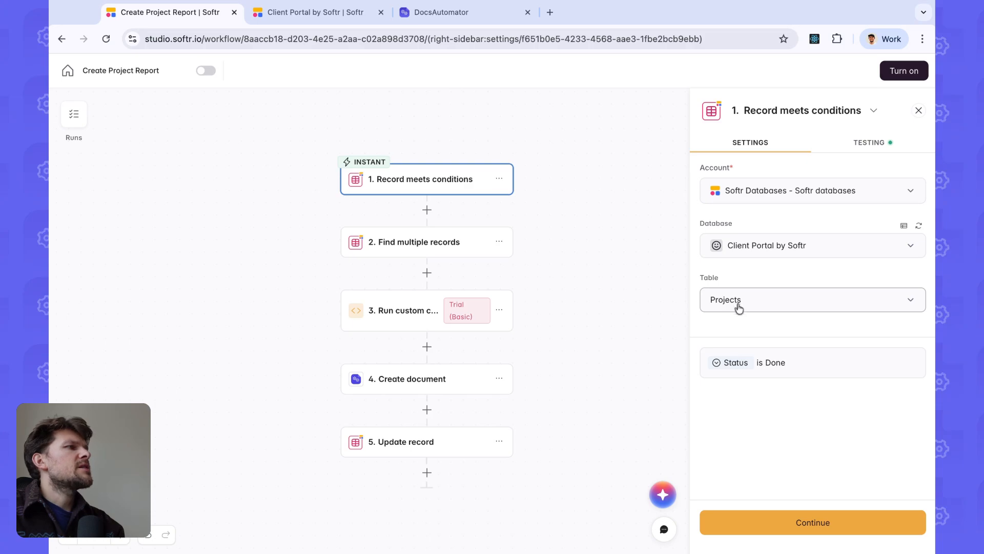
{"action": "left_click", "coordinate": [308, 15]}
{"action": "left_click", "coordinate": [169, 13]}
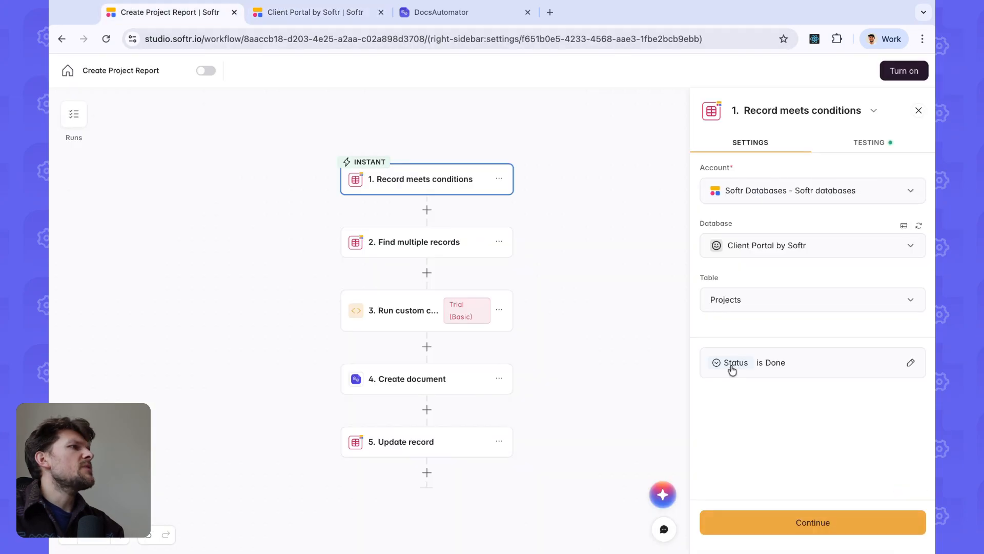
{"action": "left_click", "coordinate": [287, 13]}
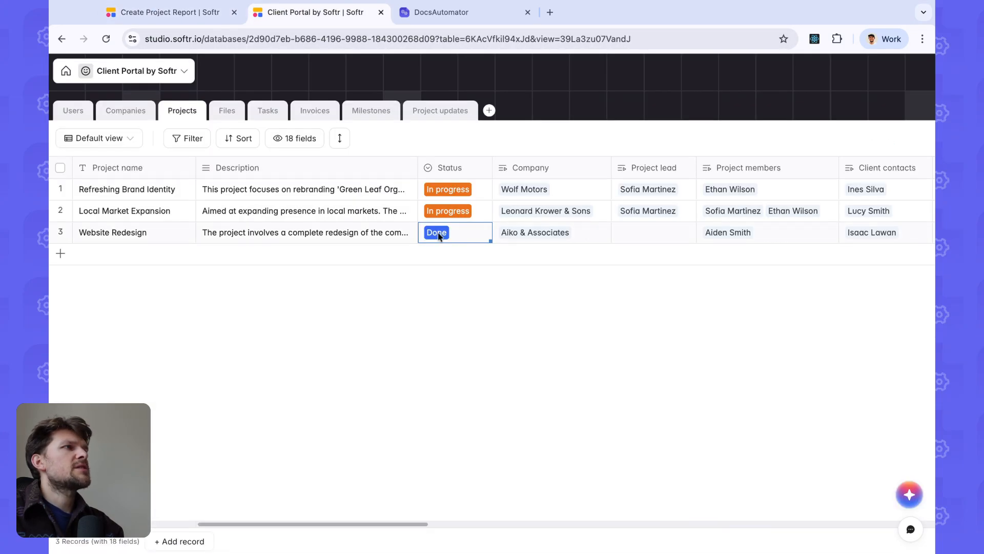
Rerun the test of the Record meets conditions trigger in the Create Project Report workflow and inspect the returned fields.
{"action": "left_click", "coordinate": [164, 14]}
{"action": "left_click", "coordinate": [865, 144]}
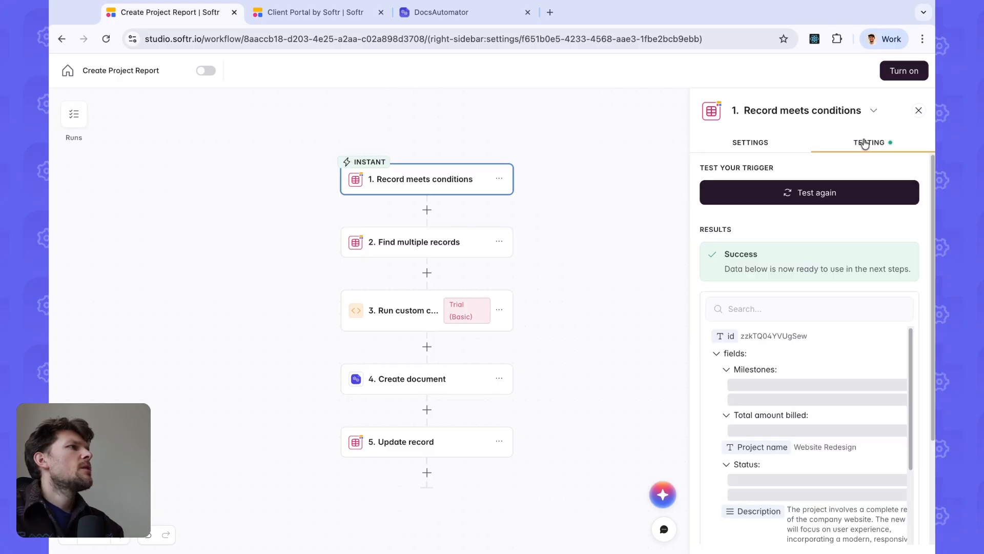
{"action": "left_click", "coordinate": [792, 193]}
{"action": "scroll", "coordinate": [830, 444], "scroll_direction": "down", "scroll_amount": 1}
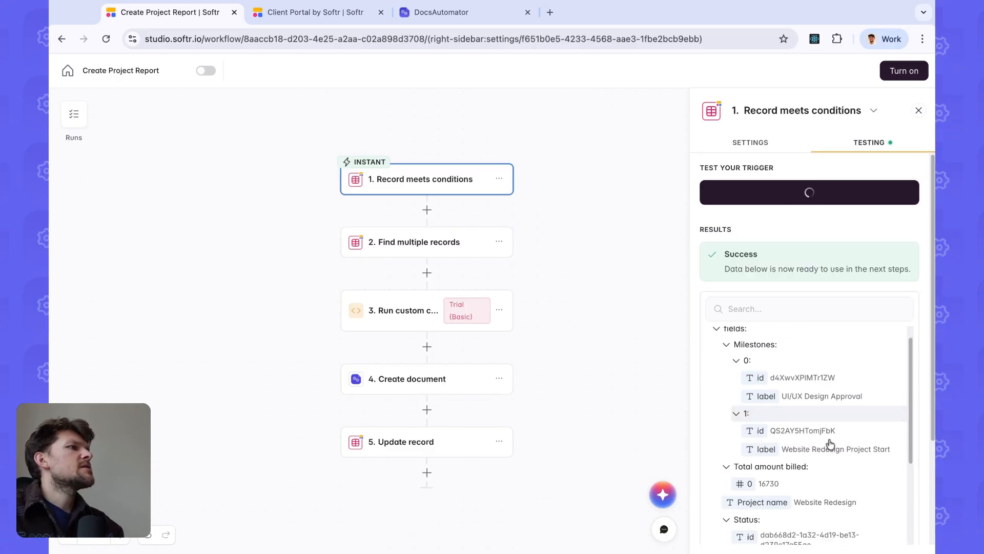
Review the trigger's returned fields, the Create document step's settings and the available DocsAutomator integration in the Create Project Report workflow.
{"action": "scroll", "coordinate": [830, 444], "scroll_direction": "down", "scroll_amount": 2}
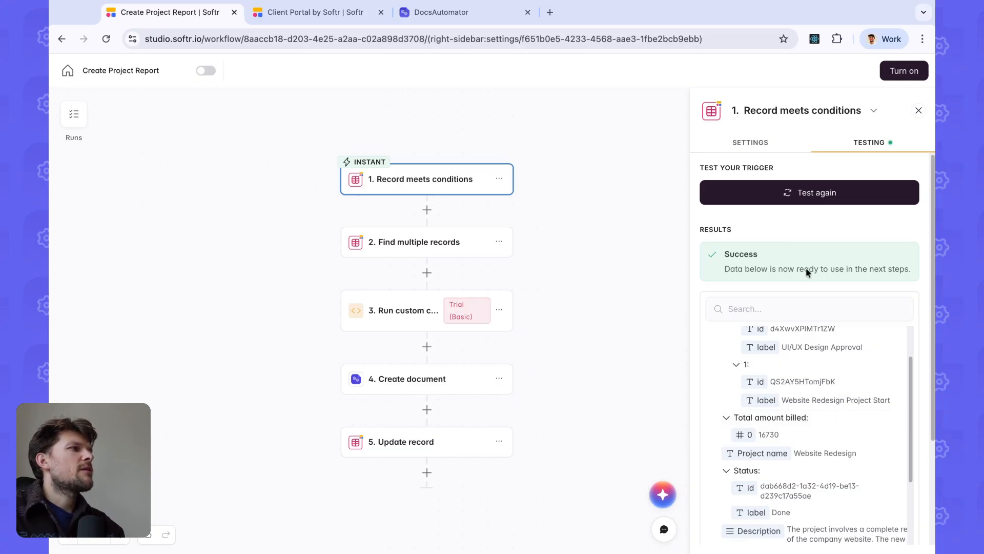
{"action": "scroll", "coordinate": [738, 377], "scroll_direction": "down", "scroll_amount": 1}
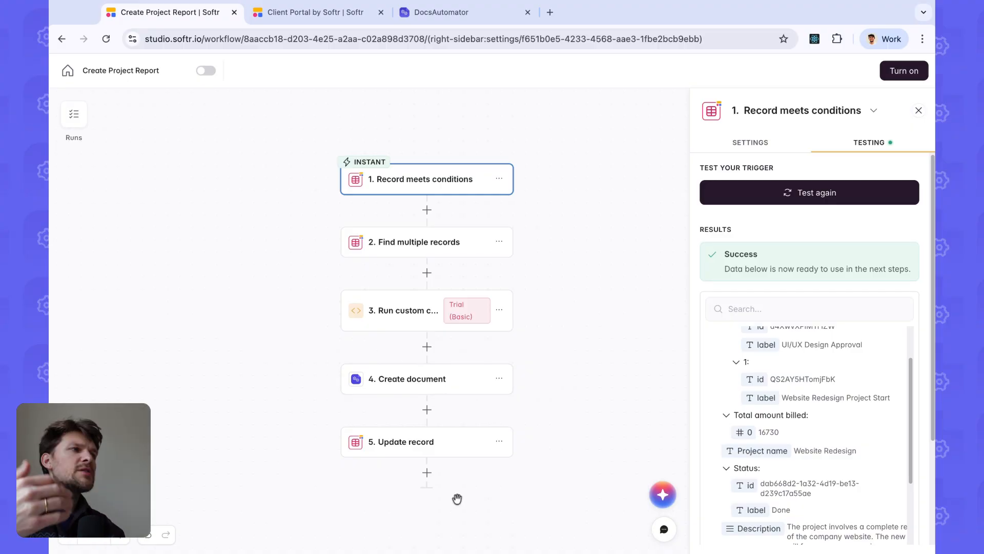
{"action": "left_click", "coordinate": [387, 380]}
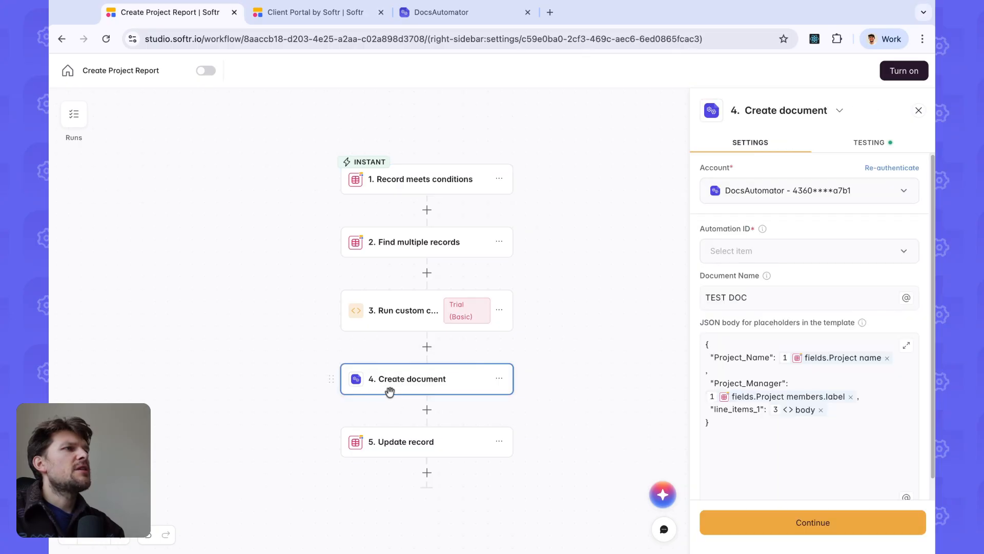
{"action": "left_click", "coordinate": [427, 473]}
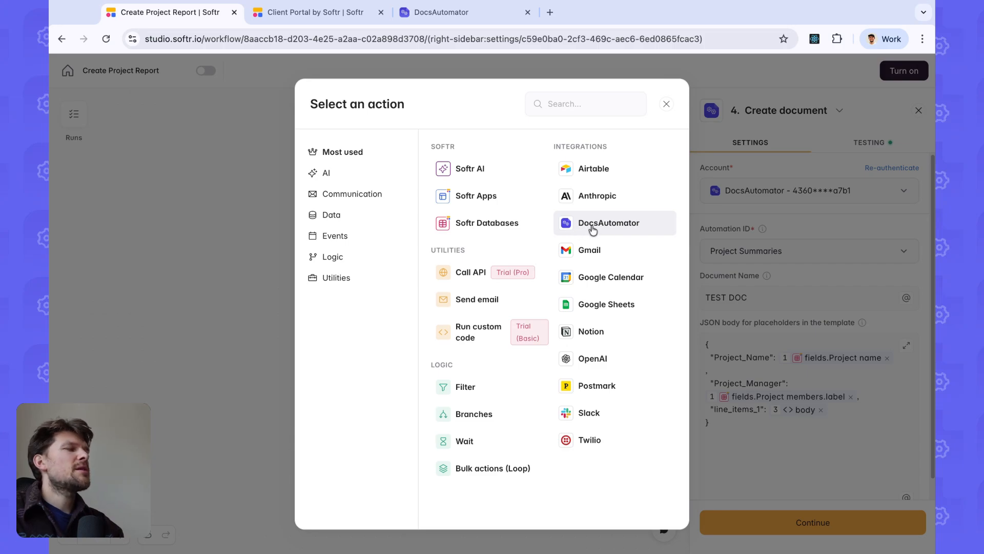
{"action": "left_click", "coordinate": [593, 229]}
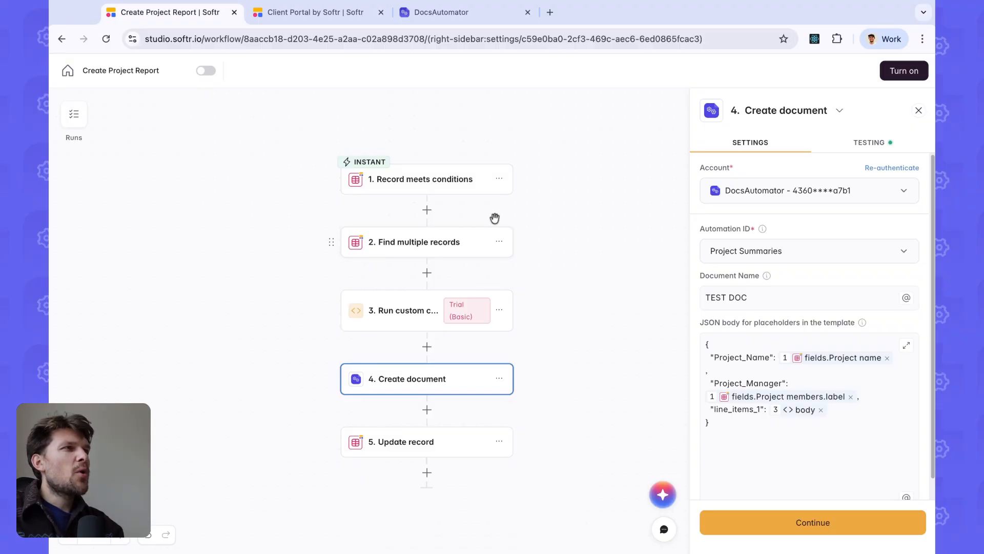
Check the Find multiple records step's settings against the linked Tasks field in the Projects table and the Tasks table of the Client Portal by Softr database.
{"action": "left_click", "coordinate": [427, 242]}
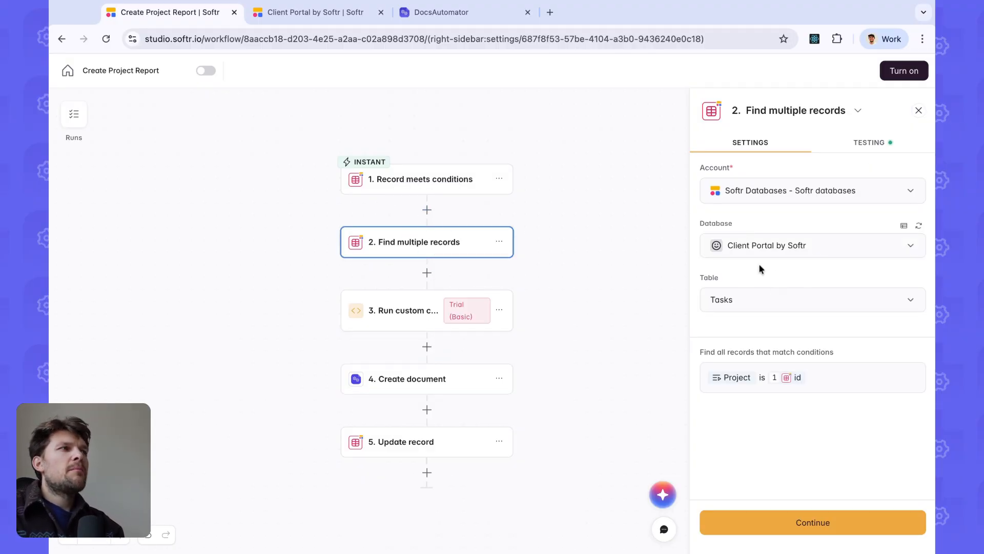
{"action": "left_click", "coordinate": [290, 19]}
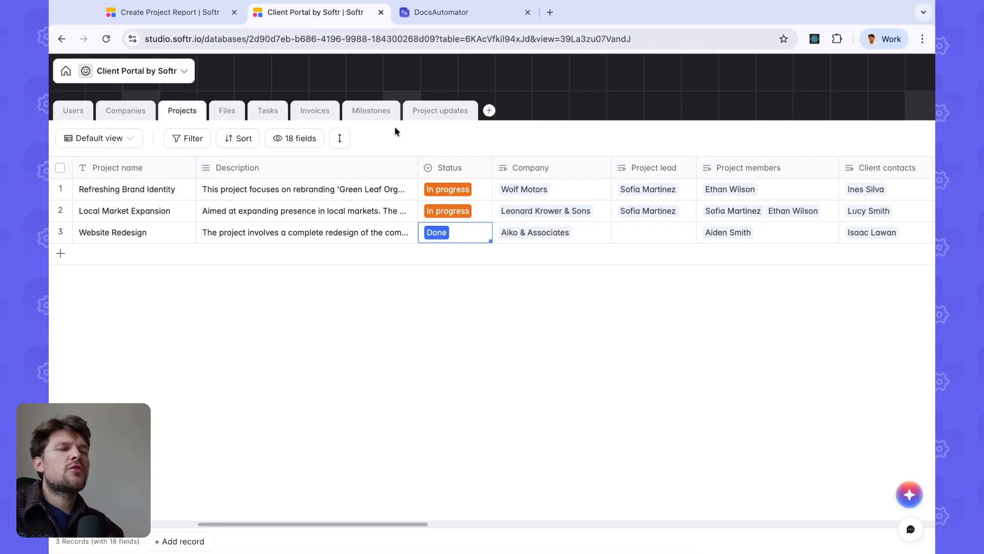
{"action": "scroll", "coordinate": [479, 200], "scroll_direction": "right", "scroll_amount": 8}
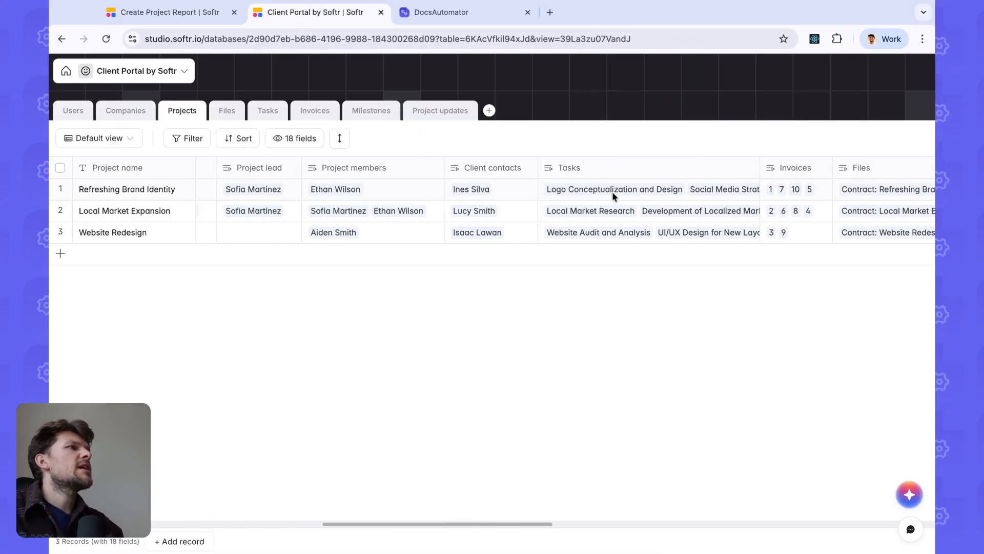
{"action": "left_click_drag", "start_coordinate": [612, 191], "coordinate": [604, 232]}
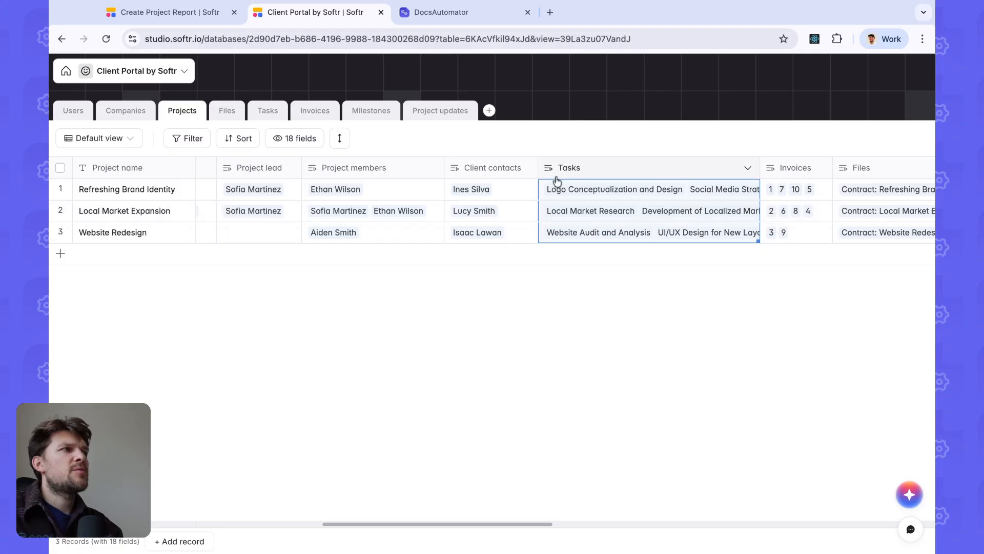
{"action": "left_click", "coordinate": [268, 114]}
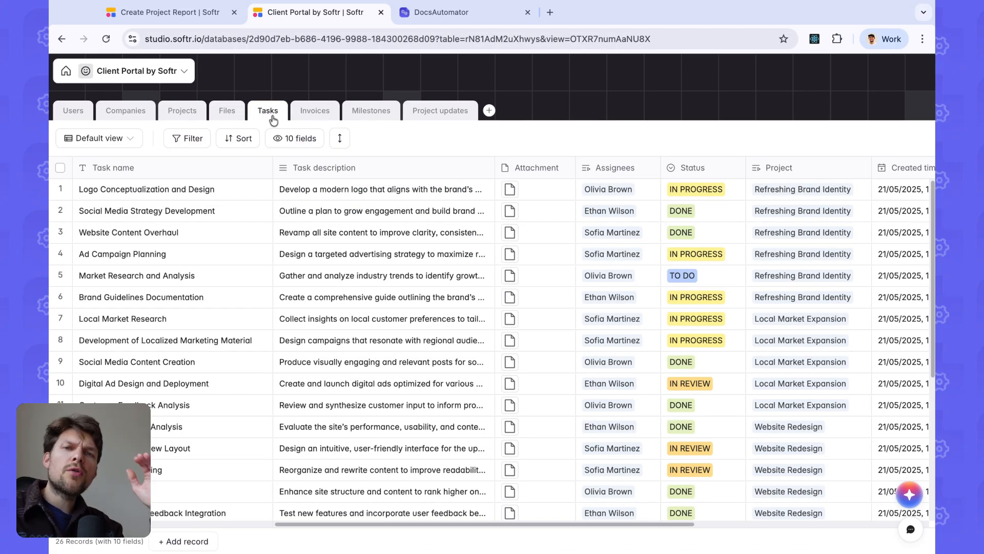
{"action": "left_click", "coordinate": [184, 117]}
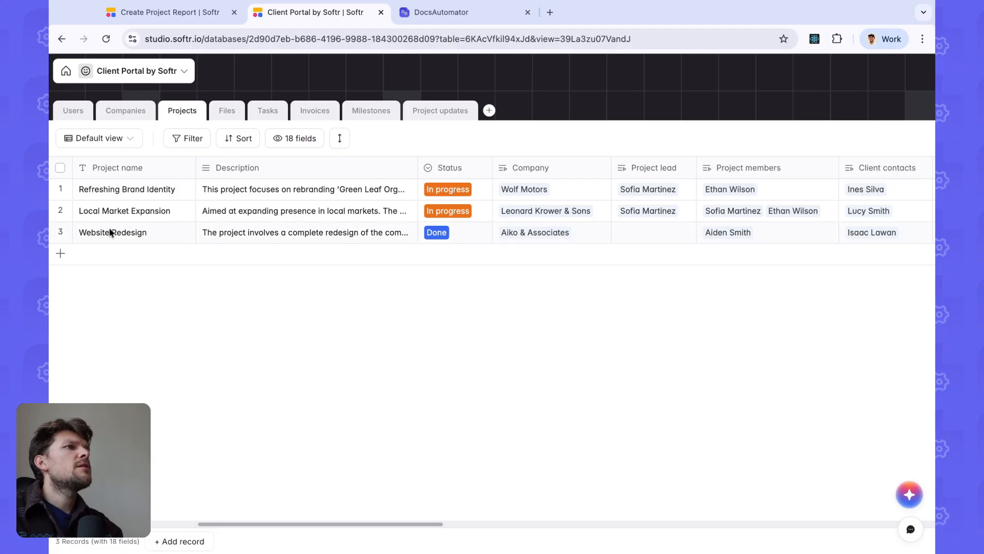
{"action": "left_click", "coordinate": [102, 233]}
Return to the Create Project Report workflow, rerun the test of the Find multiple records step and collapse the returned task records.
{"action": "left_click", "coordinate": [177, 12]}
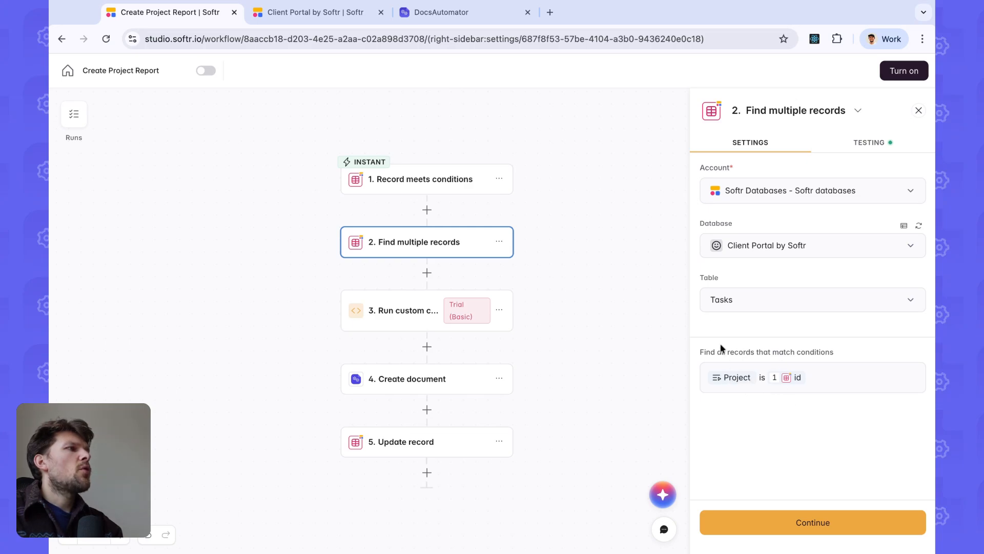
{"action": "mouse_move", "coordinate": [800, 382]}
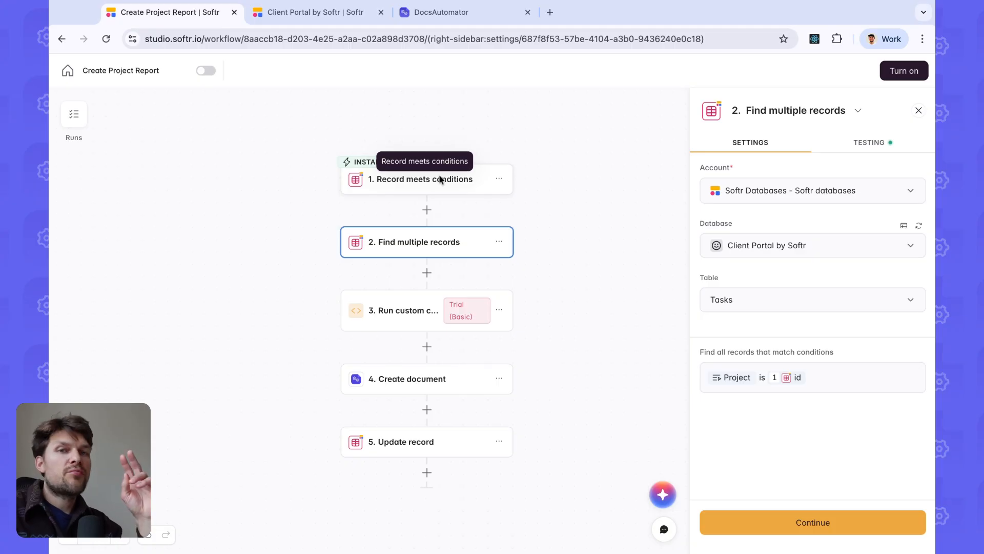
{"action": "left_click", "coordinate": [771, 520]}
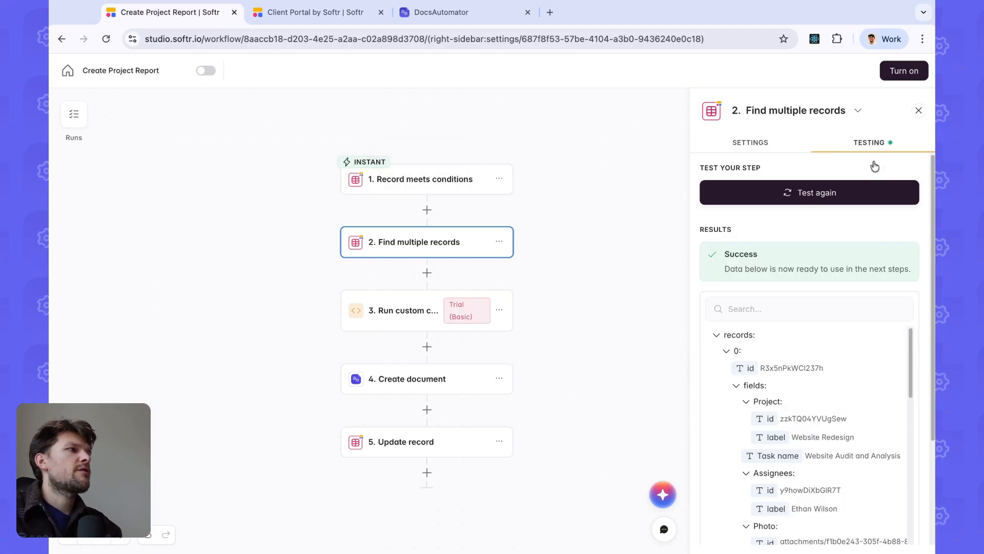
{"action": "left_click", "coordinate": [851, 199]}
{"action": "left_click", "coordinate": [727, 351]}
{"action": "left_click", "coordinate": [726, 366]}
{"action": "left_click", "coordinate": [726, 382]}
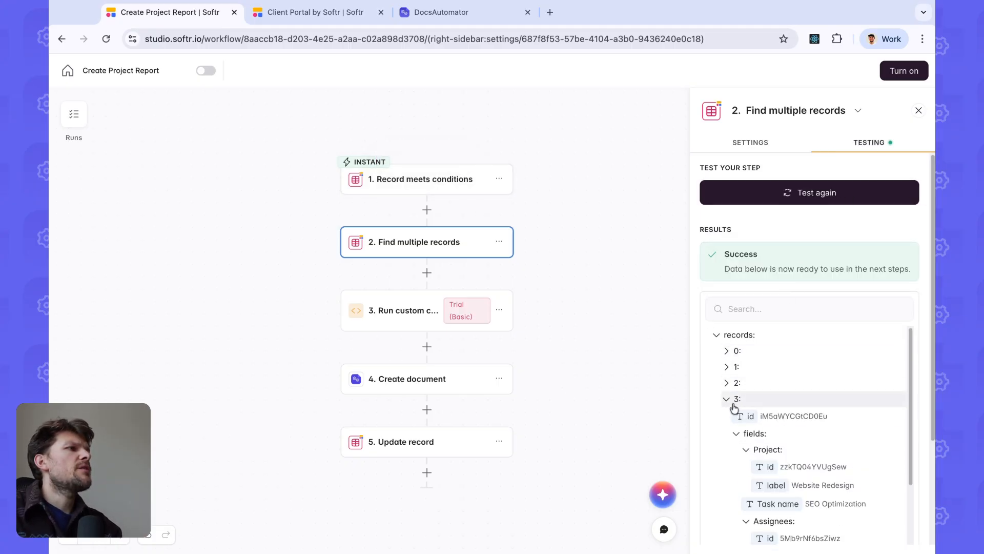
{"action": "left_click", "coordinate": [726, 398]}
{"action": "left_click", "coordinate": [726, 414]}
Examine the tasks linked to the Website Redesign project in the Tasks table of the Client Portal by Softr database.
{"action": "left_click", "coordinate": [305, 13]}
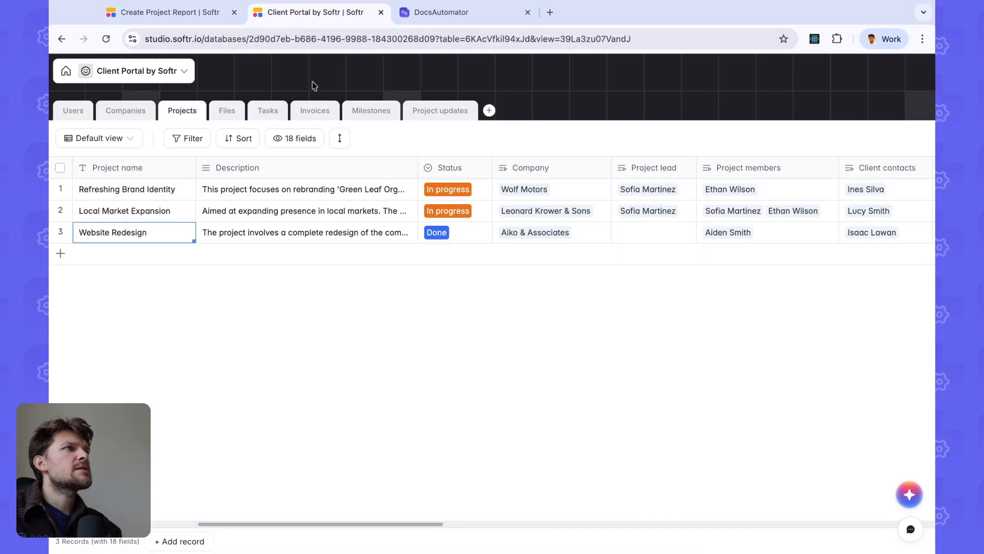
{"action": "left_click", "coordinate": [268, 110]}
{"action": "scroll", "coordinate": [421, 398], "scroll_direction": "down", "scroll_amount": 5}
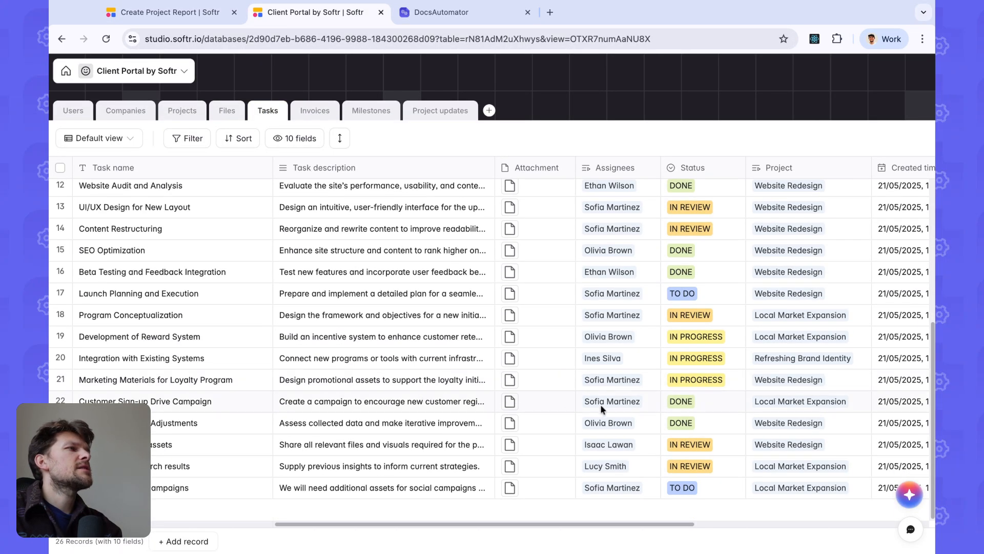
{"action": "scroll", "coordinate": [672, 330], "scroll_direction": "right", "scroll_amount": 3}
{"action": "left_click_drag", "start_coordinate": [684, 205], "coordinate": [692, 299]}
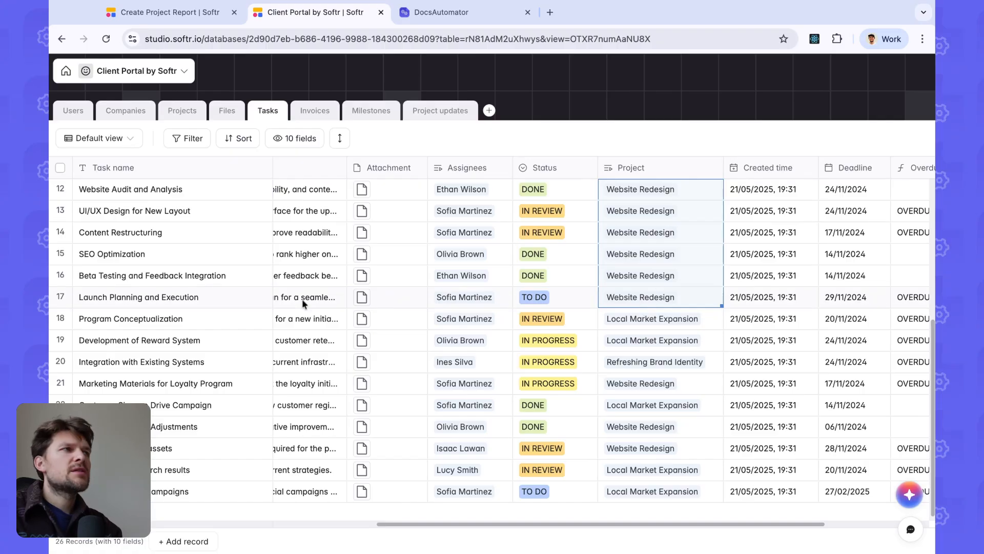
{"action": "left_click", "coordinate": [235, 259]}
In the workflow's Run custom code step, remap the tasks variable's value to the records output of Find multiple records.
{"action": "left_click", "coordinate": [169, 13]}
{"action": "left_click", "coordinate": [403, 311]}
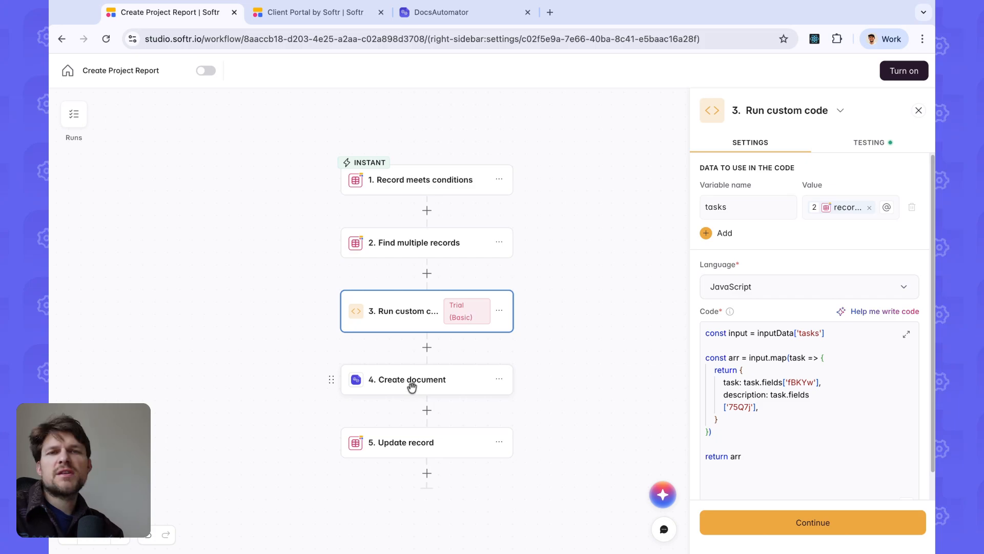
{"action": "double_click", "coordinate": [719, 208]}
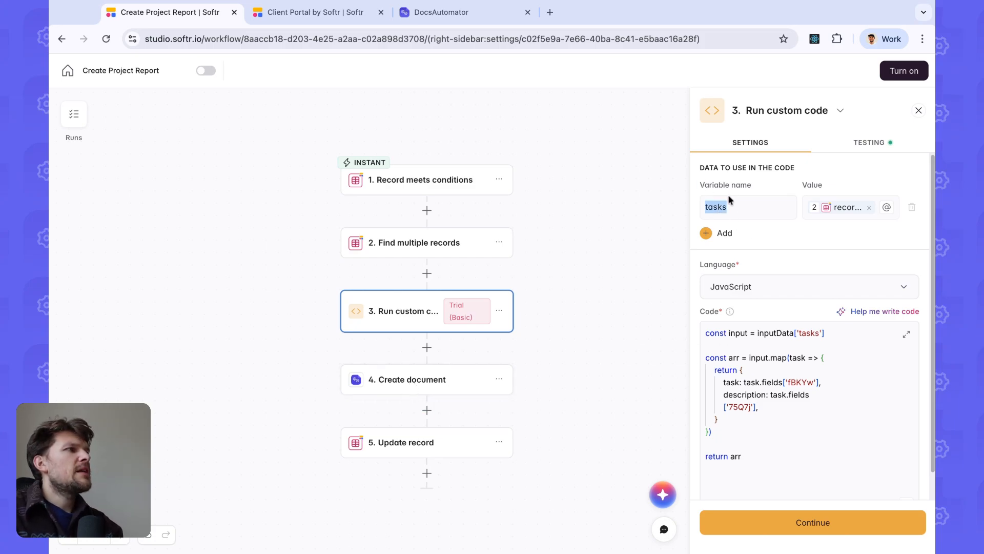
{"action": "double_click", "coordinate": [718, 206]}
{"action": "left_click", "coordinate": [841, 204]}
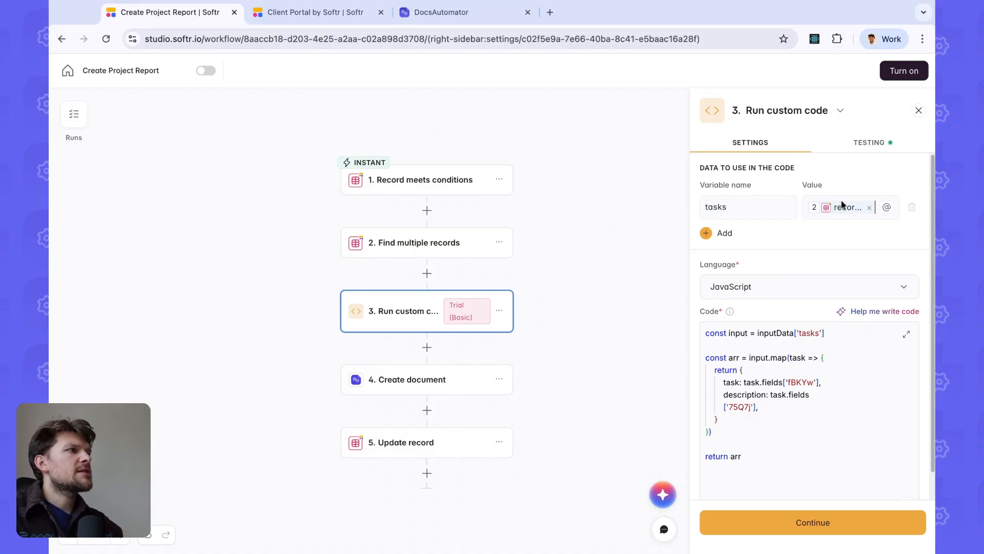
{"action": "left_click", "coordinate": [870, 208]}
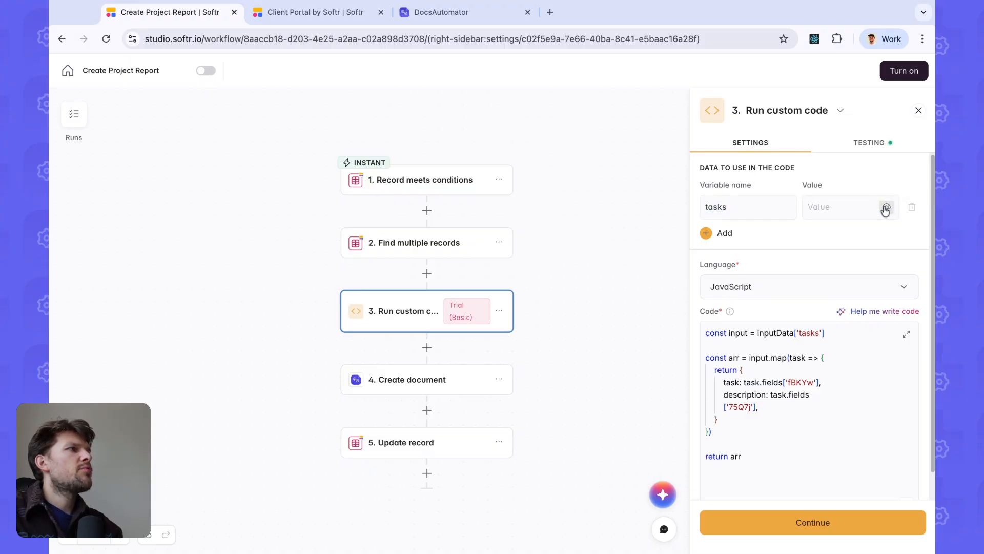
{"action": "left_click", "coordinate": [886, 207]}
{"action": "left_click", "coordinate": [745, 330]}
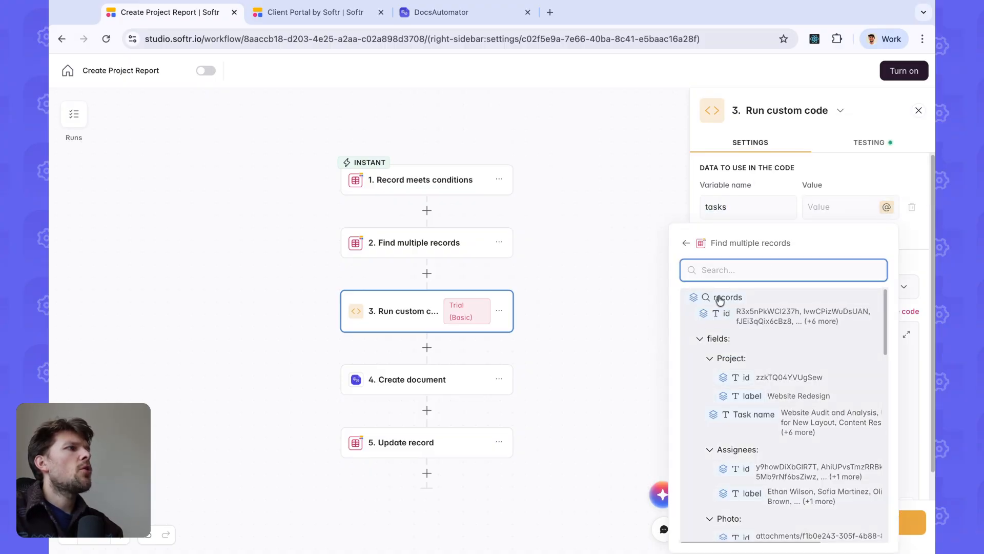
{"action": "left_click", "coordinate": [726, 297]}
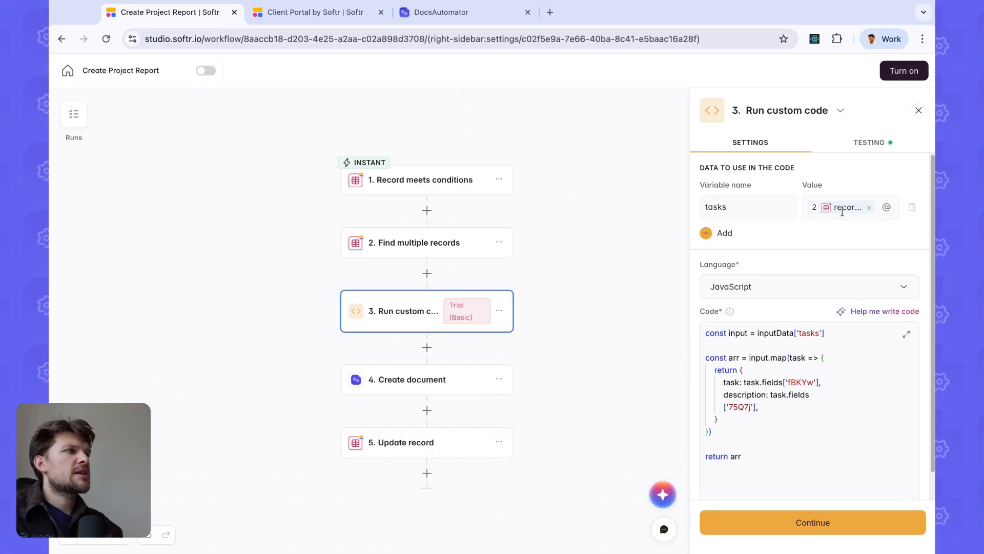
Examine how the first line of the custom JavaScript assigns inputData['tasks'] to the input constant.
{"action": "scroll", "coordinate": [739, 313], "scroll_direction": "down", "scroll_amount": 1}
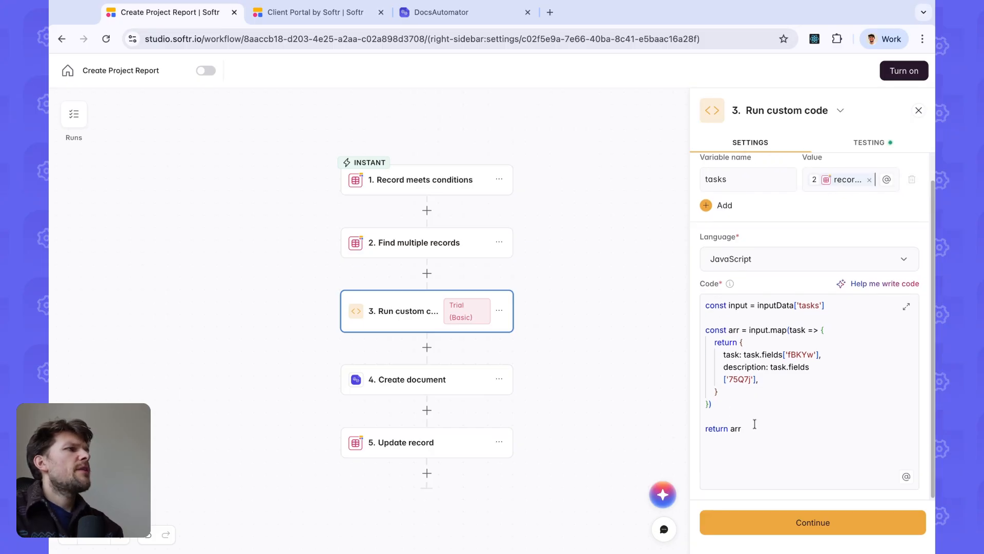
{"action": "key", "text": "ctrl+a"}
{"action": "double_click", "coordinate": [764, 304]}
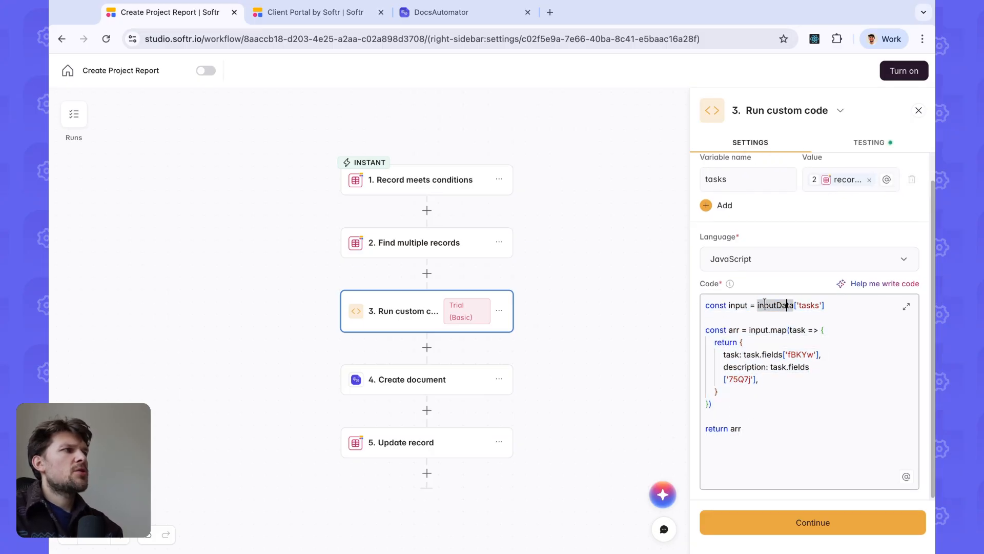
{"action": "left_click", "coordinate": [764, 317]}
{"action": "double_click", "coordinate": [741, 304]}
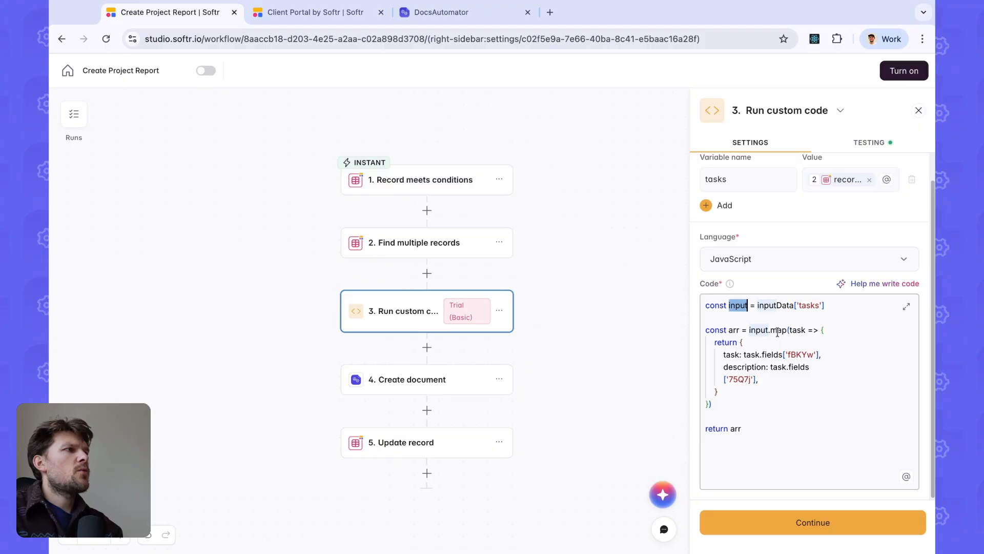
{"action": "left_click", "coordinate": [764, 306]}
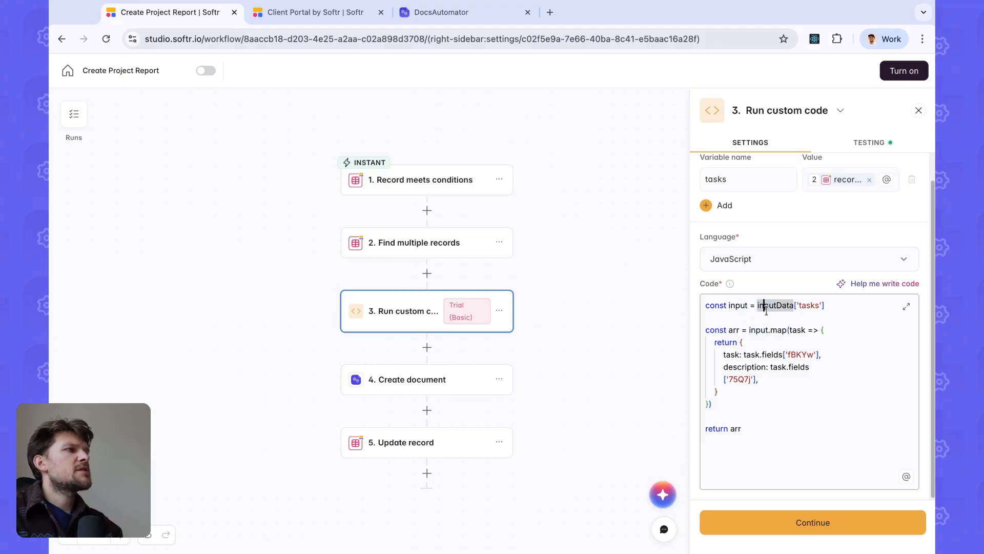
{"action": "double_click", "coordinate": [805, 306]}
{"action": "double_click", "coordinate": [782, 305]}
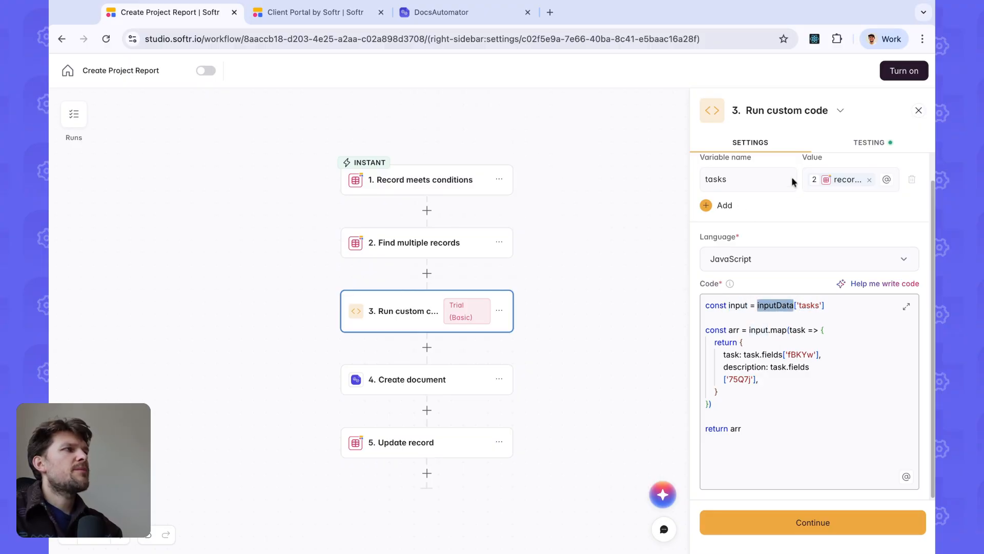
{"action": "double_click", "coordinate": [805, 306]}
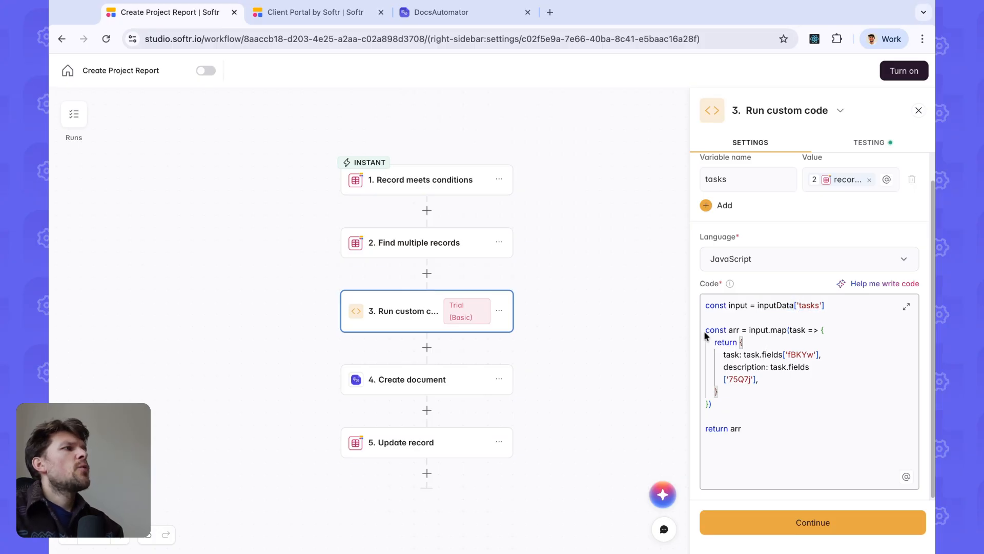
Examine how the custom code's input.map function turns each task into an object with task and description fields.
{"action": "left_click_drag", "start_coordinate": [706, 329], "coordinate": [746, 410]}
{"action": "left_click", "coordinate": [750, 411]}
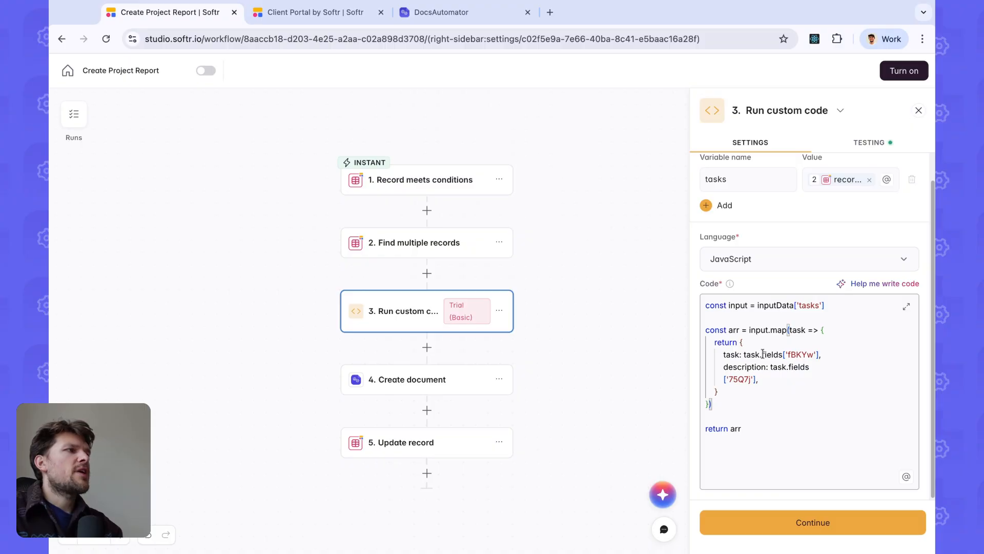
{"action": "left_click_drag", "start_coordinate": [767, 428], "coordinate": [710, 302]}
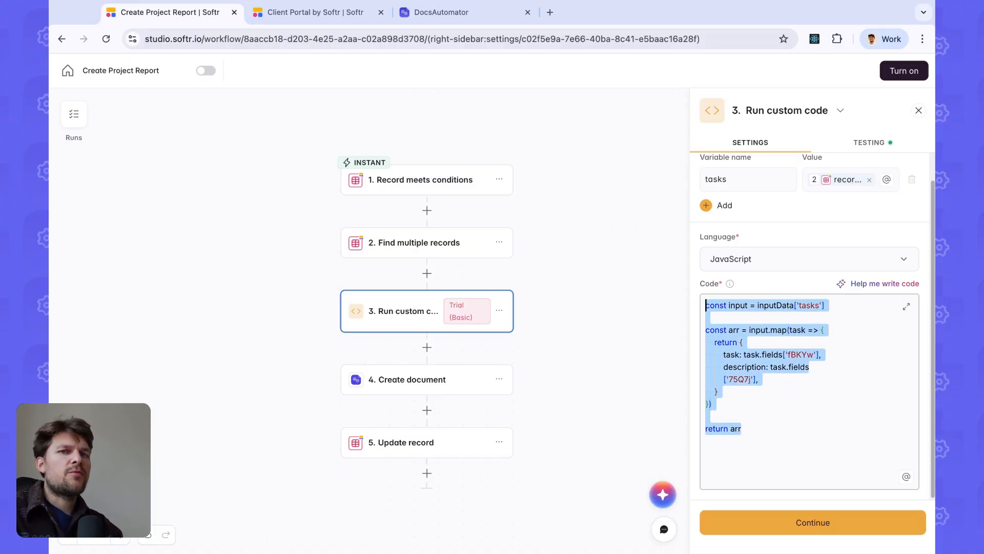
{"action": "left_click", "coordinate": [754, 338]}
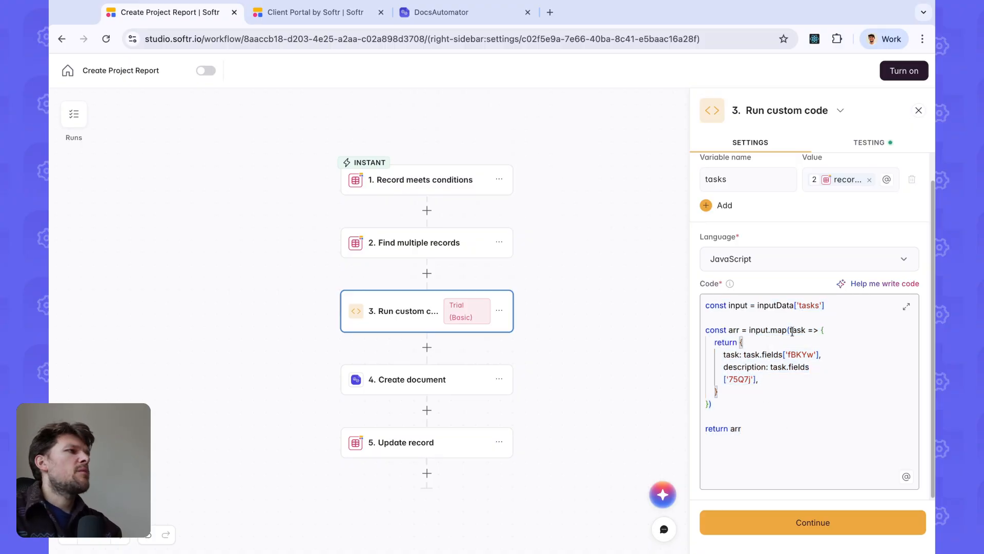
{"action": "double_click", "coordinate": [758, 330]}
{"action": "double_click", "coordinate": [778, 330]}
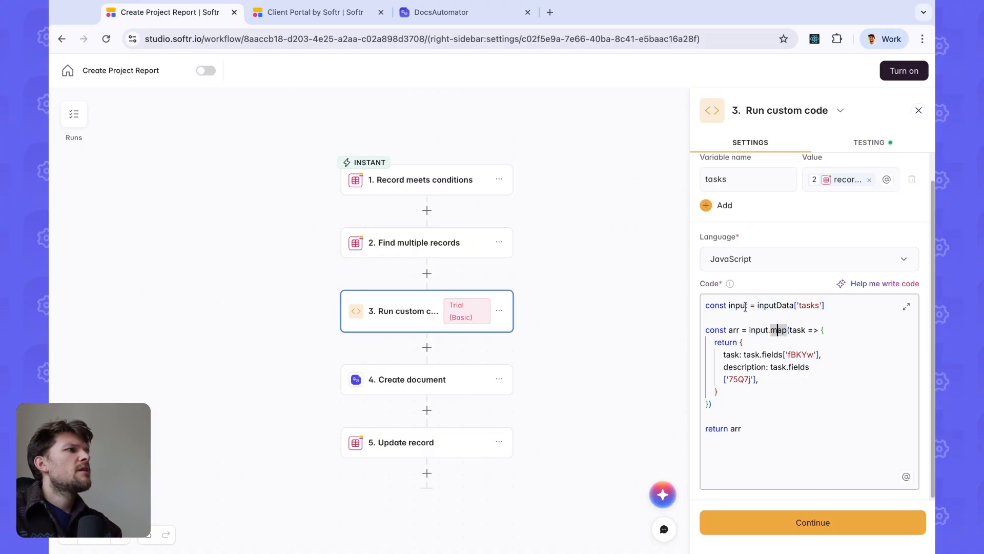
{"action": "double_click", "coordinate": [737, 305]}
{"action": "double_click", "coordinate": [800, 329]}
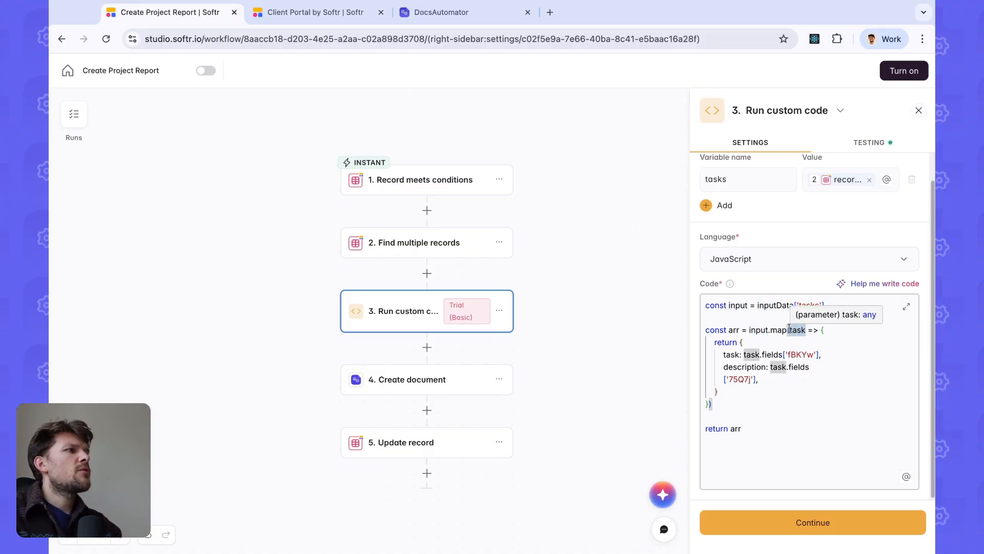
Examine the task and description keys in the object returned by the custom code's map function.
{"action": "left_click", "coordinate": [759, 344]}
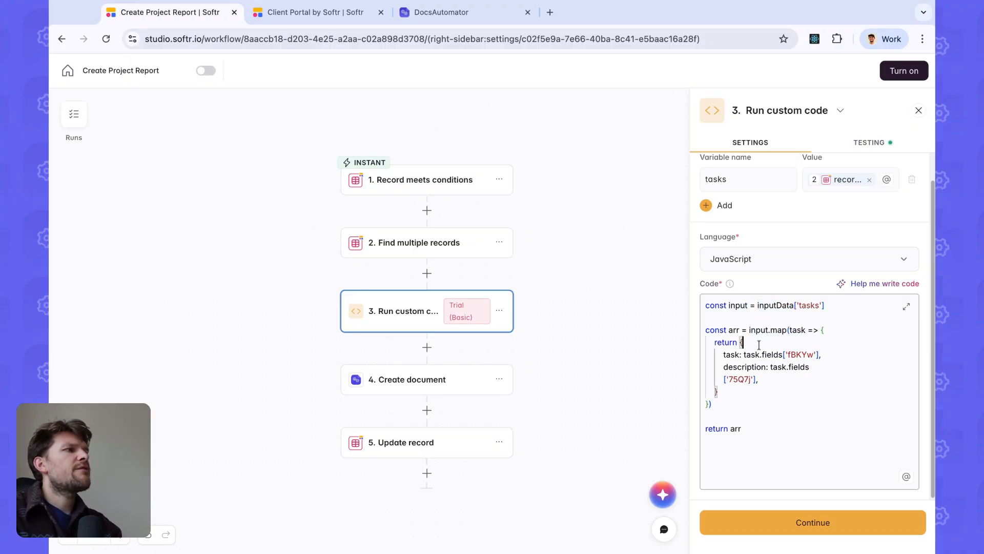
{"action": "left_click_drag", "start_coordinate": [716, 342], "coordinate": [726, 387]}
{"action": "double_click", "coordinate": [733, 378]}
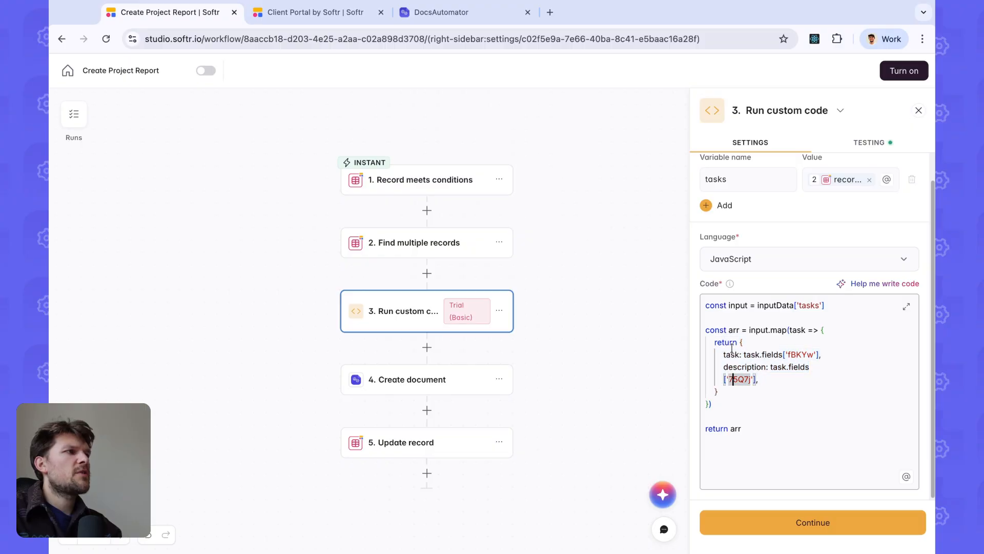
{"action": "double_click", "coordinate": [733, 353]}
{"action": "double_click", "coordinate": [744, 367]}
{"action": "left_click", "coordinate": [734, 353]}
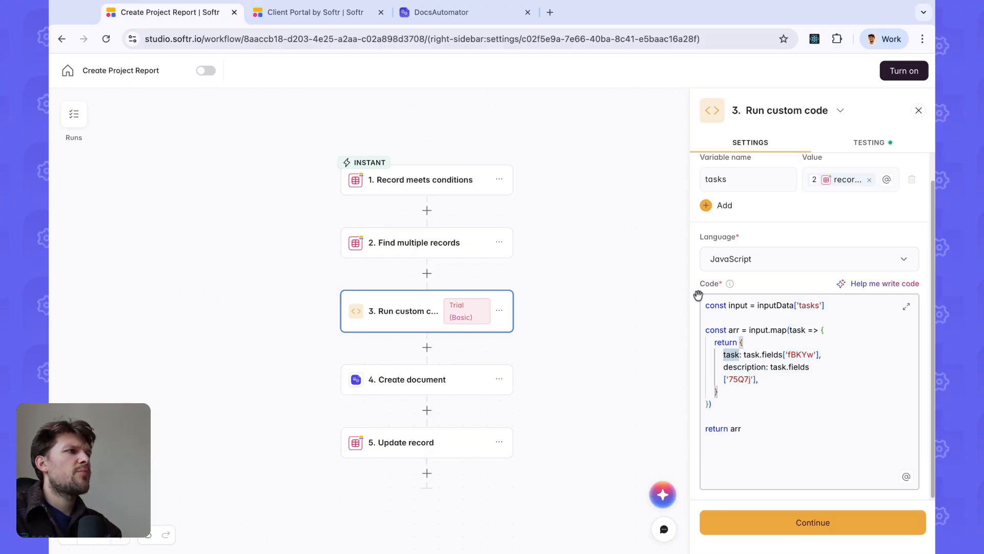
{"action": "double_click", "coordinate": [727, 354]}
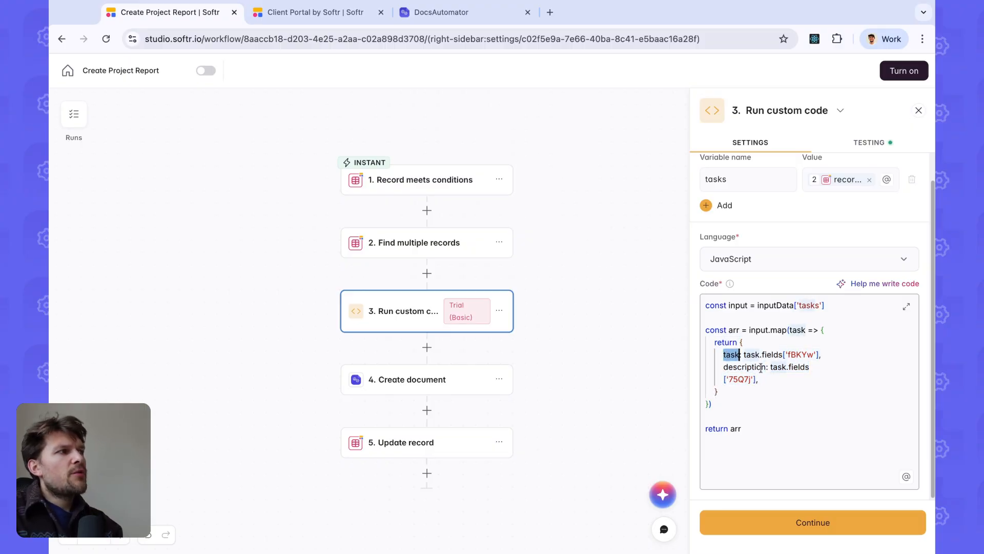
{"action": "double_click", "coordinate": [739, 367]}
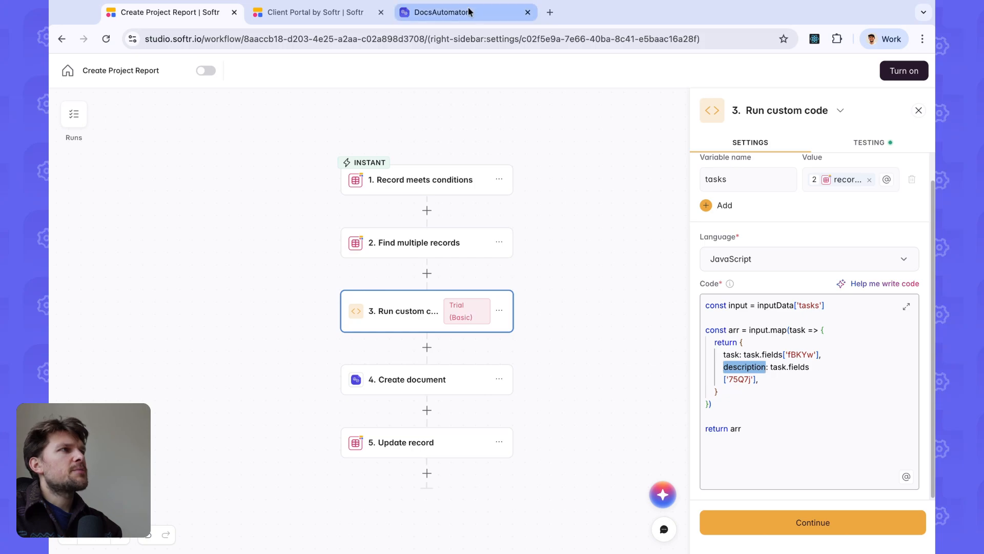
Switch to DocsAutomator and open the Project Summary template at the Tasks table under Goals and Objectives.
{"action": "left_click", "coordinate": [440, 13]}
{"action": "left_click", "coordinate": [555, 282]}
{"action": "left_click", "coordinate": [538, 277]}
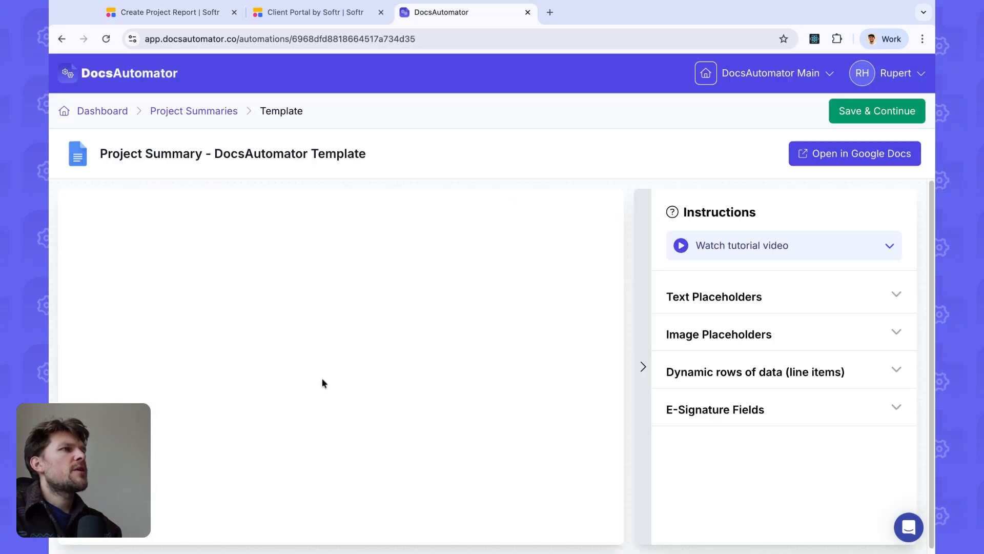
{"action": "scroll", "coordinate": [318, 369], "scroll_direction": "down", "scroll_amount": 3}
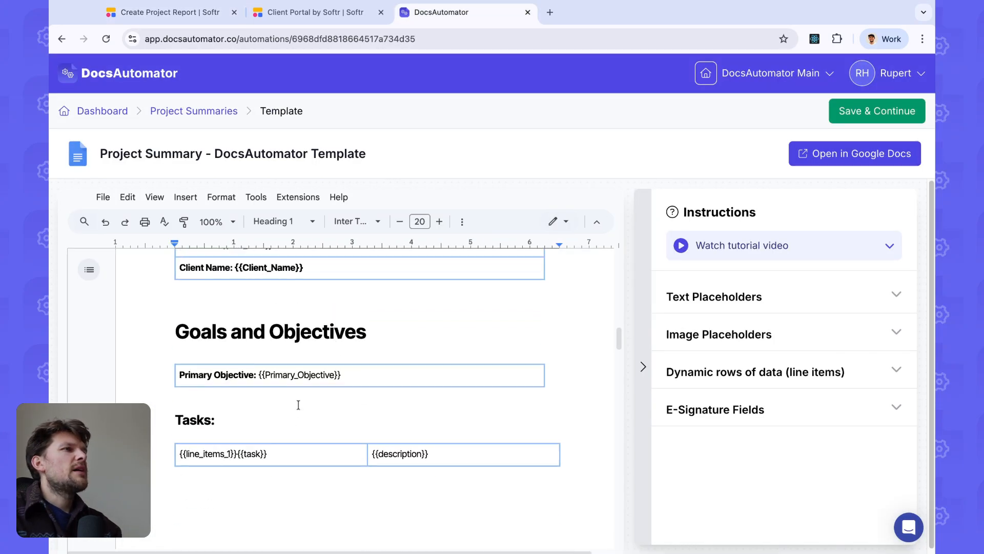
{"action": "left_click", "coordinate": [264, 435]}
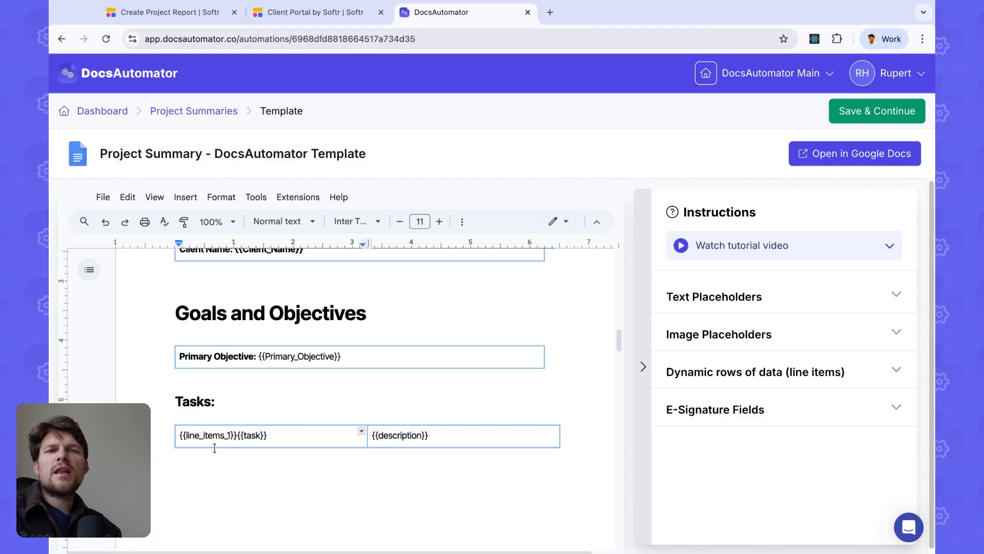
Examine the {{line_items_1}}, {{task}} and {{description}} placeholders in the template's Tasks table row.
{"action": "left_click", "coordinate": [239, 436]}
{"action": "key", "text": "shift+Left"}
{"action": "key", "text": "shift+Left"}
{"action": "key", "text": "shift+Left"}
{"action": "key", "text": "shift+Left"}
{"action": "key", "text": "shift+Left"}
{"action": "key", "text": "shift+Left"}
{"action": "key", "text": "shift+Left"}
{"action": "key", "text": "shift+Left"}
{"action": "key", "text": "shift+Left"}
{"action": "key", "text": "shift+Left"}
{"action": "key", "text": "shift+Left"}
{"action": "key", "text": "shift+Left"}
{"action": "key", "text": "shift+Left"}
{"action": "key", "text": "shift+Left"}
{"action": "key", "text": "shift+Left"}
{"action": "key", "text": "shift+Left"}
{"action": "left_click", "coordinate": [234, 435]}
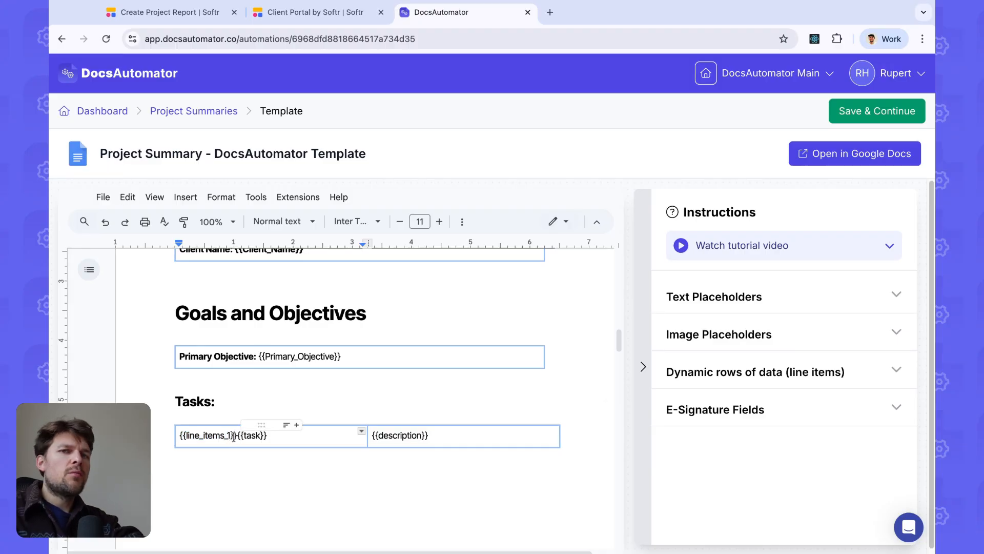
{"action": "left_click_drag", "start_coordinate": [185, 436], "coordinate": [230, 436]}
{"action": "double_click", "coordinate": [227, 436]}
{"action": "left_click", "coordinate": [225, 435]}
{"action": "double_click", "coordinate": [251, 436]}
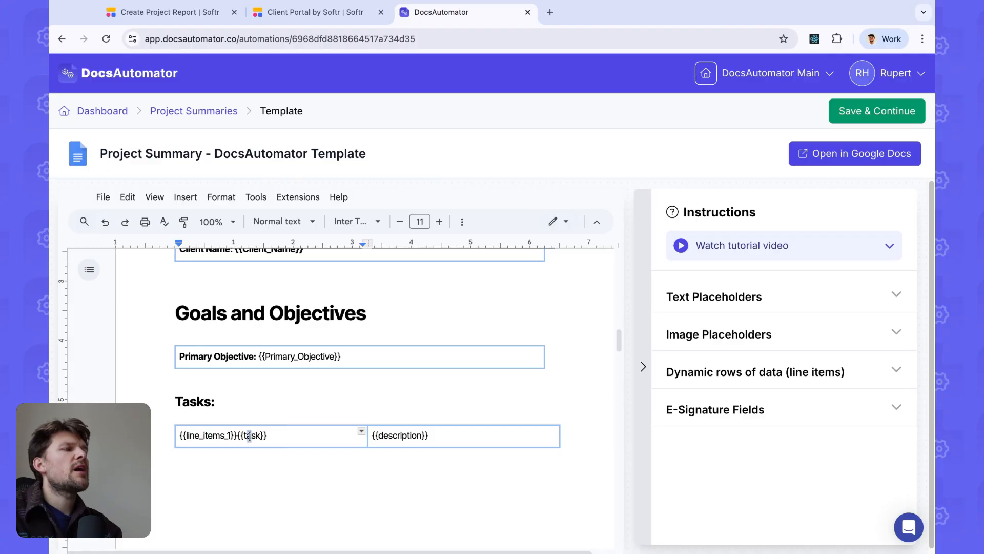
{"action": "double_click", "coordinate": [405, 435]}
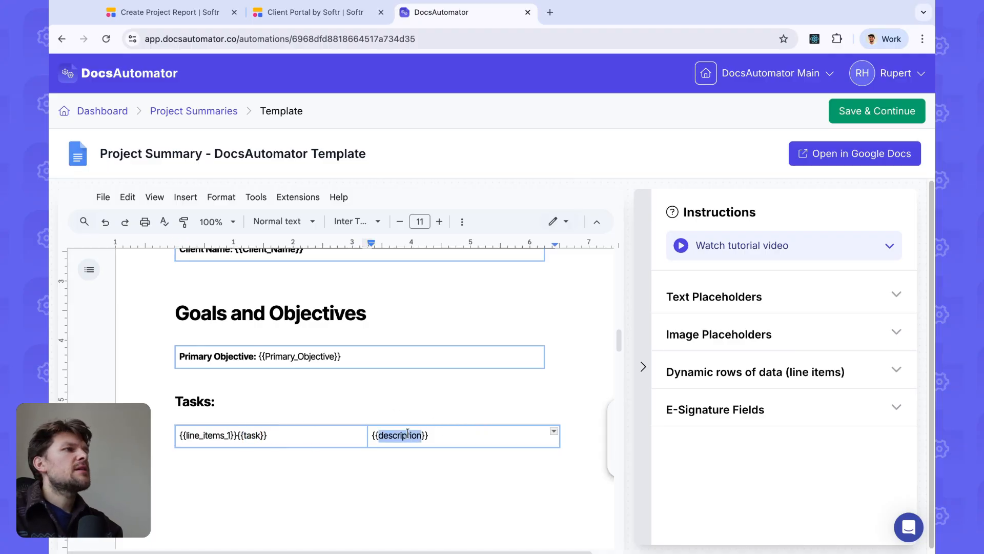
Back in the Softr workflow, compare the code's task and description keys with the template's placeholder names.
{"action": "left_click", "coordinate": [174, 12]}
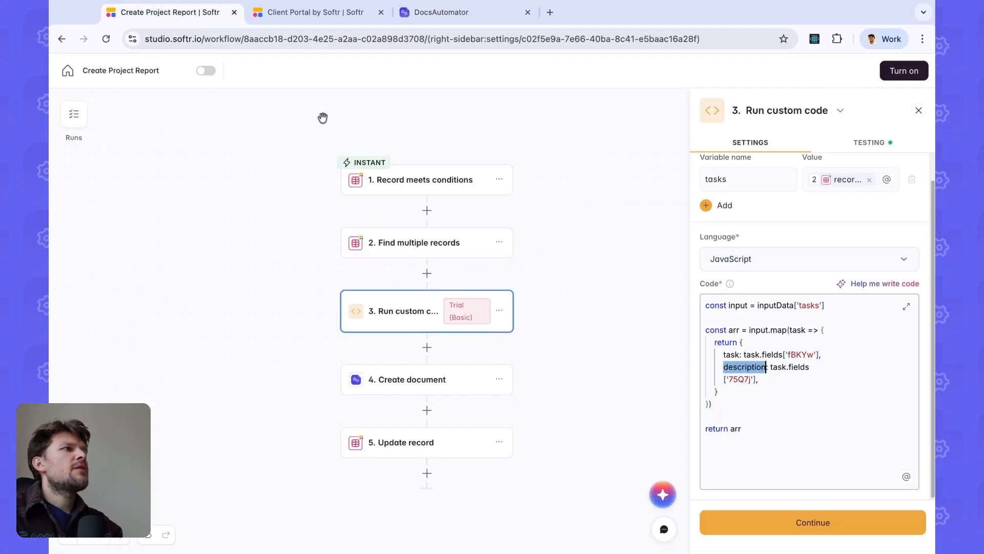
{"action": "double_click", "coordinate": [731, 354]}
{"action": "double_click", "coordinate": [734, 367]}
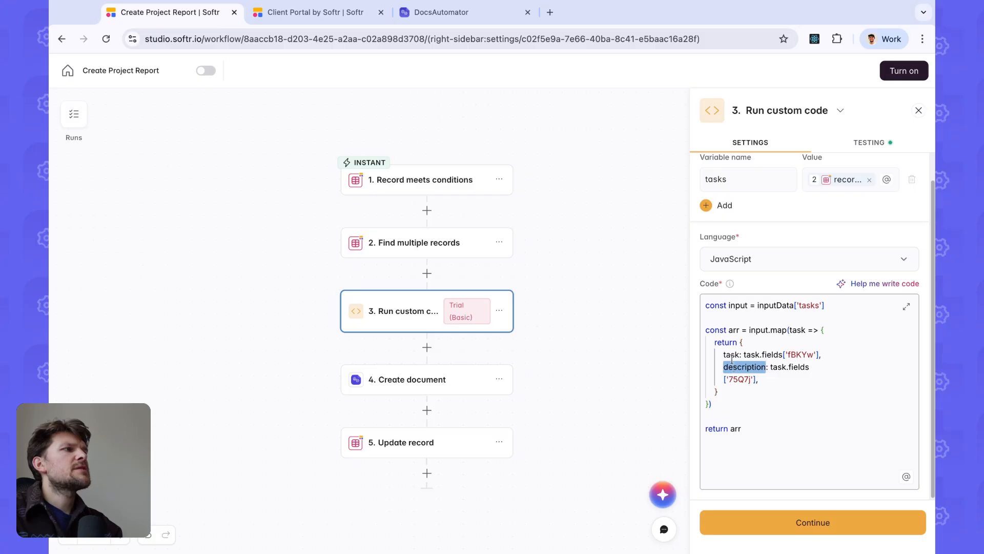
{"action": "double_click", "coordinate": [732, 355]}
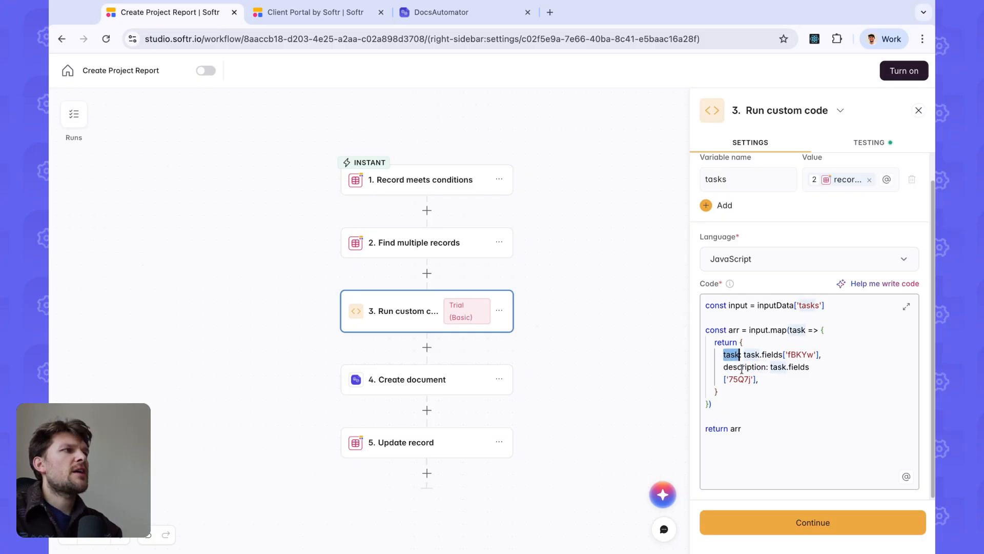
{"action": "double_click", "coordinate": [741, 367]}
{"action": "left_click", "coordinate": [746, 354]}
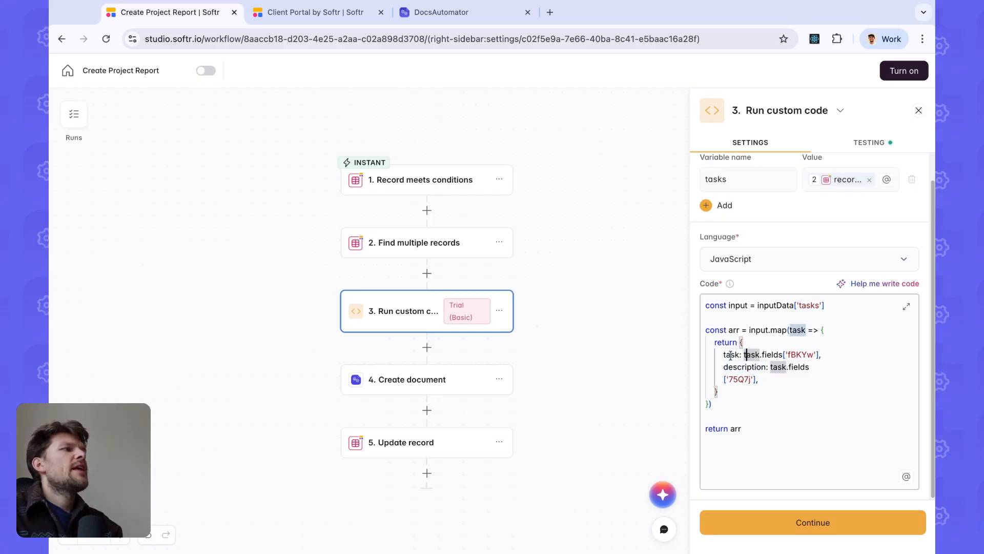
Examine how the custom code reads each task's name through task.fields and the field ID 'fBKYw'.
{"action": "double_click", "coordinate": [798, 330]}
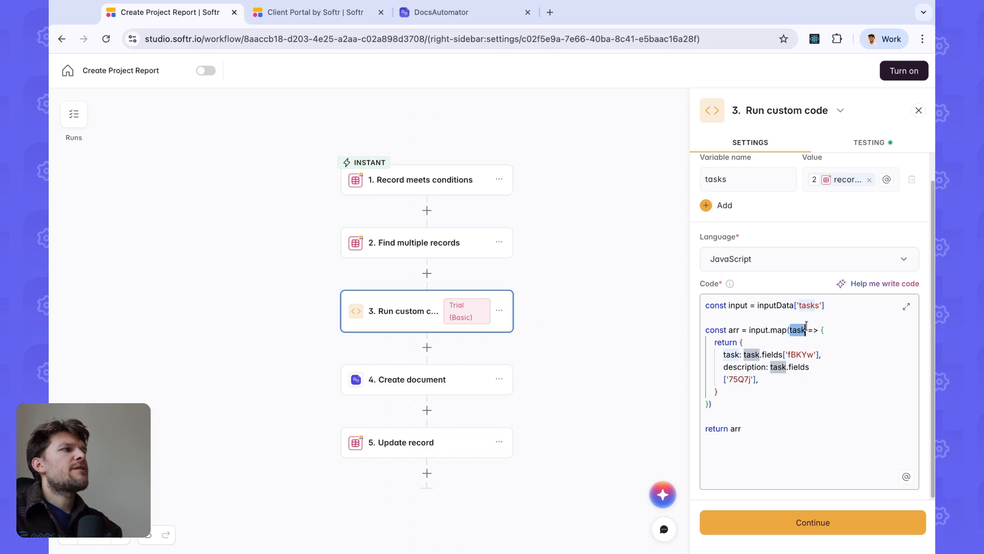
{"action": "double_click", "coordinate": [772, 354]}
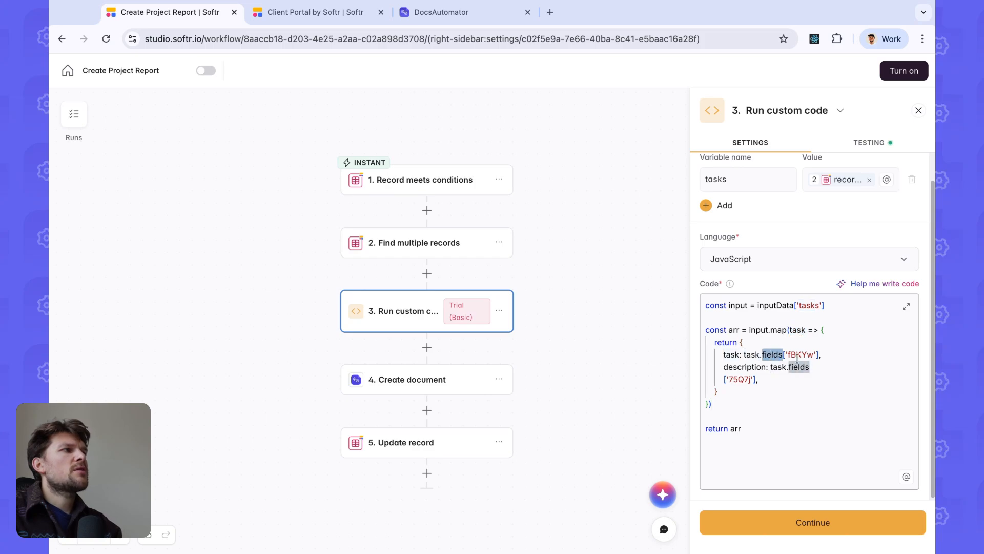
{"action": "double_click", "coordinate": [799, 354]}
{"action": "key", "text": "ctrl+c"}
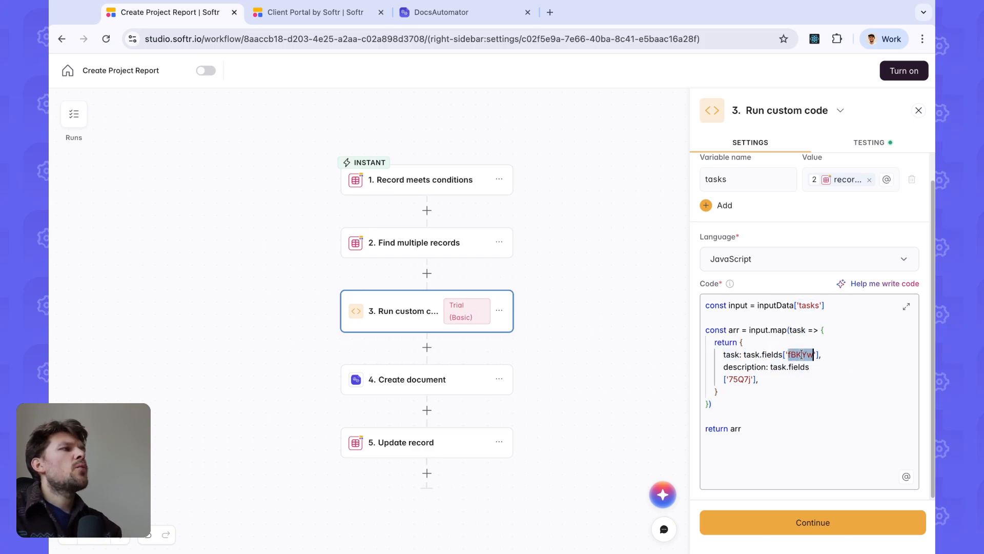
{"action": "left_click", "coordinate": [319, 20]}
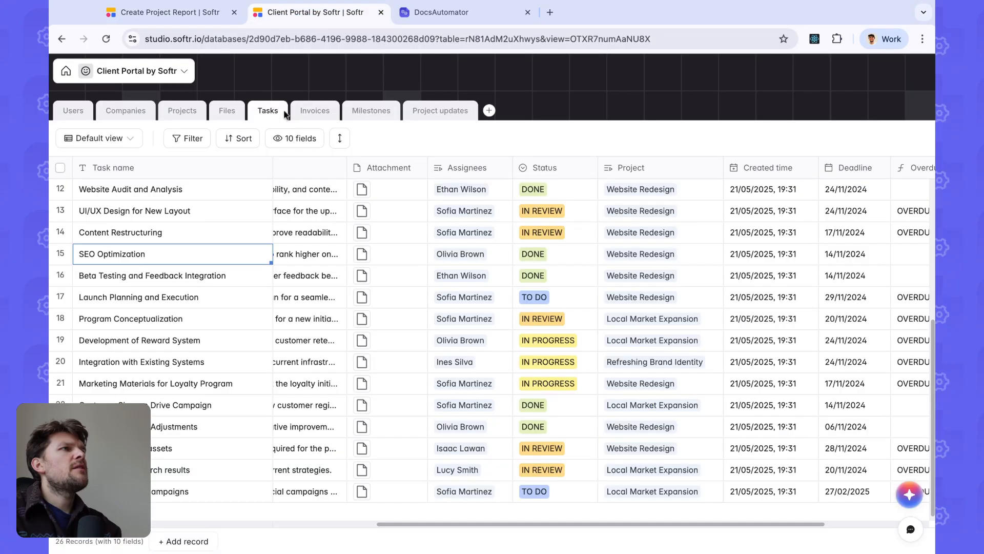
{"action": "left_click", "coordinate": [226, 14]}
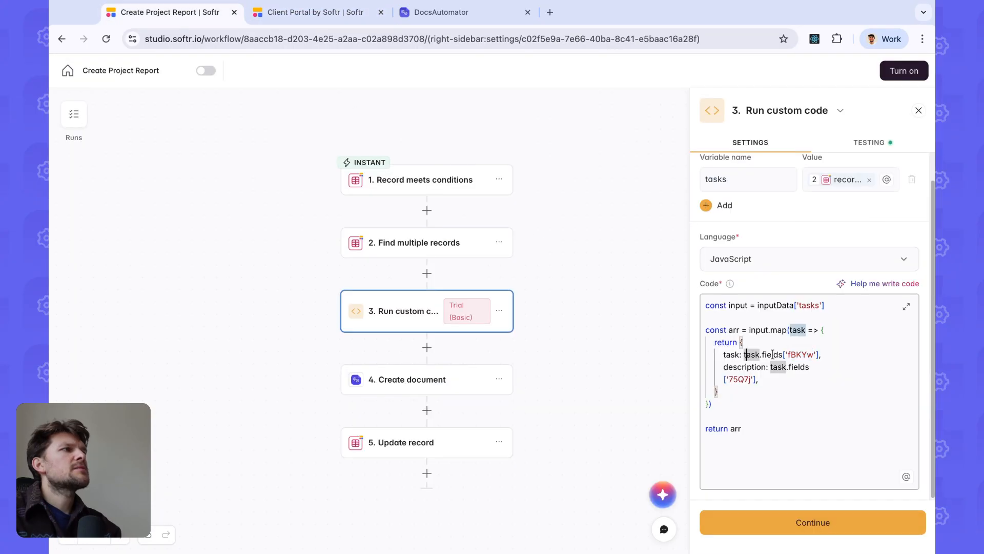
{"action": "left_click", "coordinate": [307, 15]}
{"action": "left_click", "coordinate": [154, 11]}
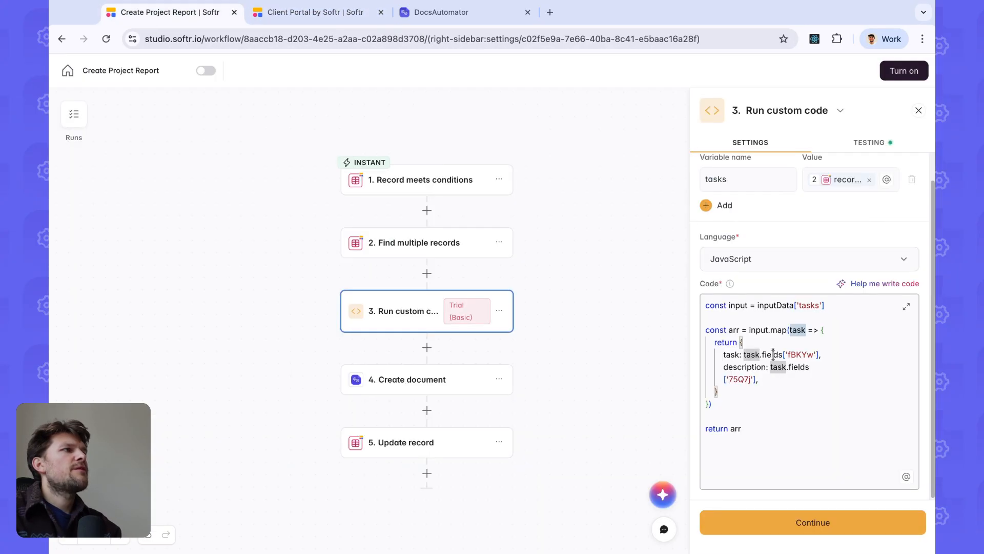
{"action": "double_click", "coordinate": [773, 354]}
Copy the Task name field's ID from the Client Portal's Tasks table and paste it into the custom code's task line as fBKYw.
{"action": "left_click", "coordinate": [271, 15]}
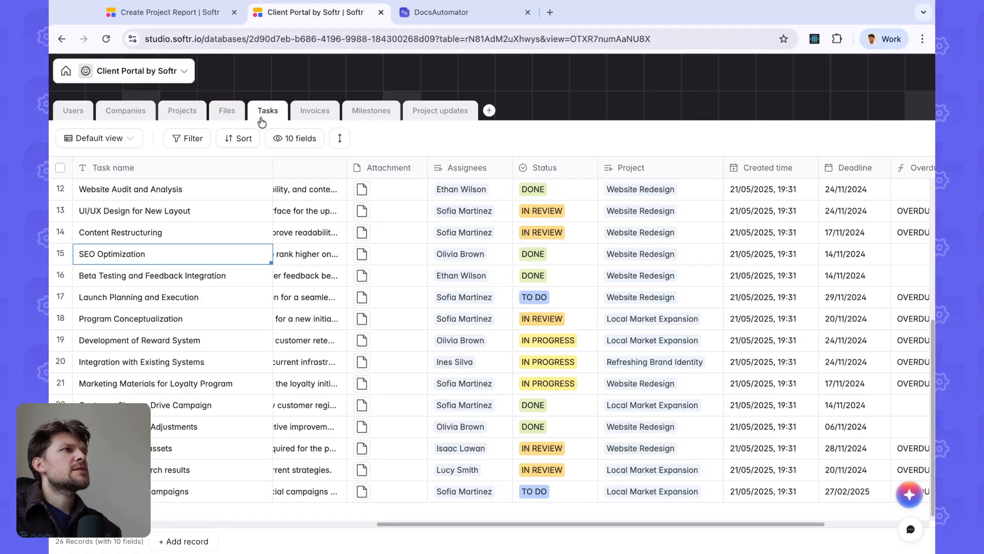
{"action": "left_click", "coordinate": [259, 168]}
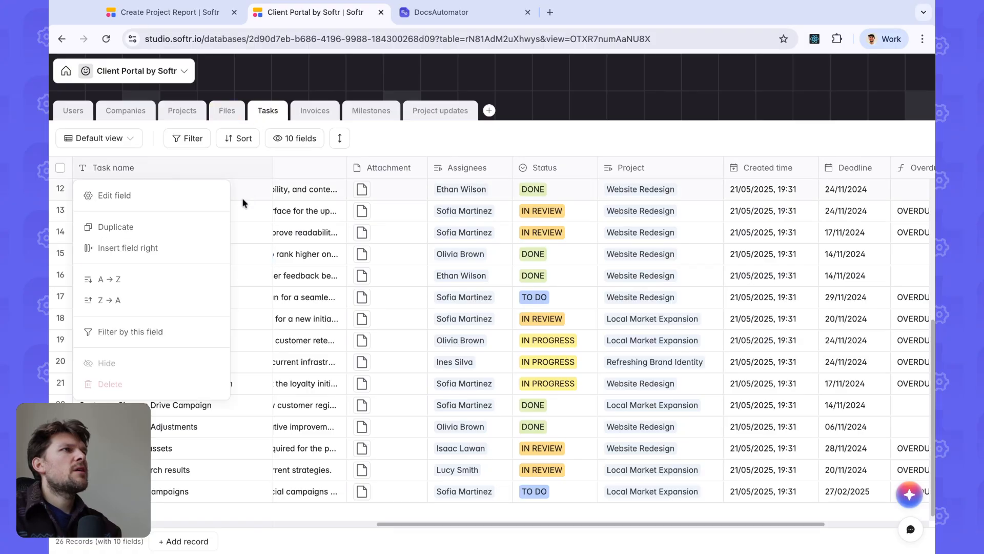
{"action": "left_click", "coordinate": [121, 196]}
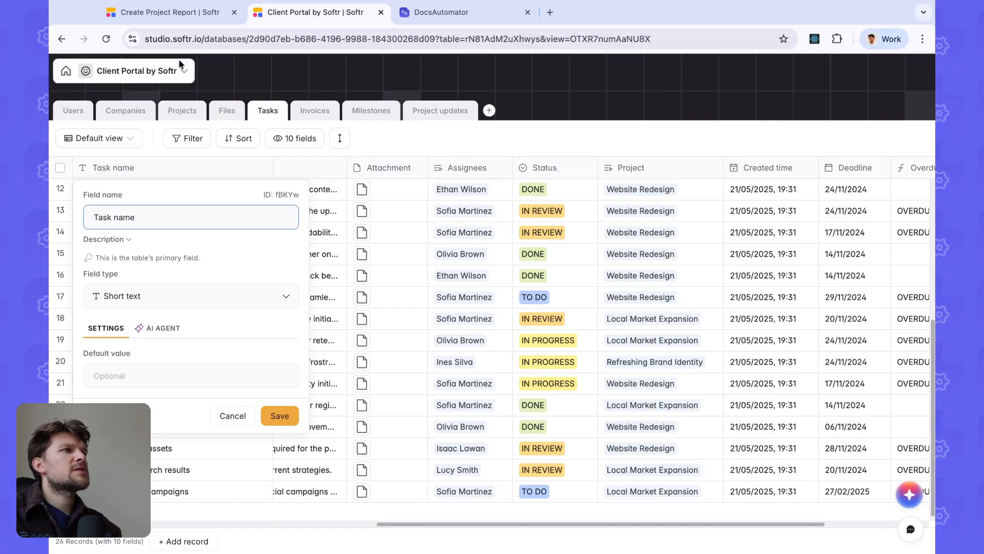
{"action": "left_click", "coordinate": [283, 195]}
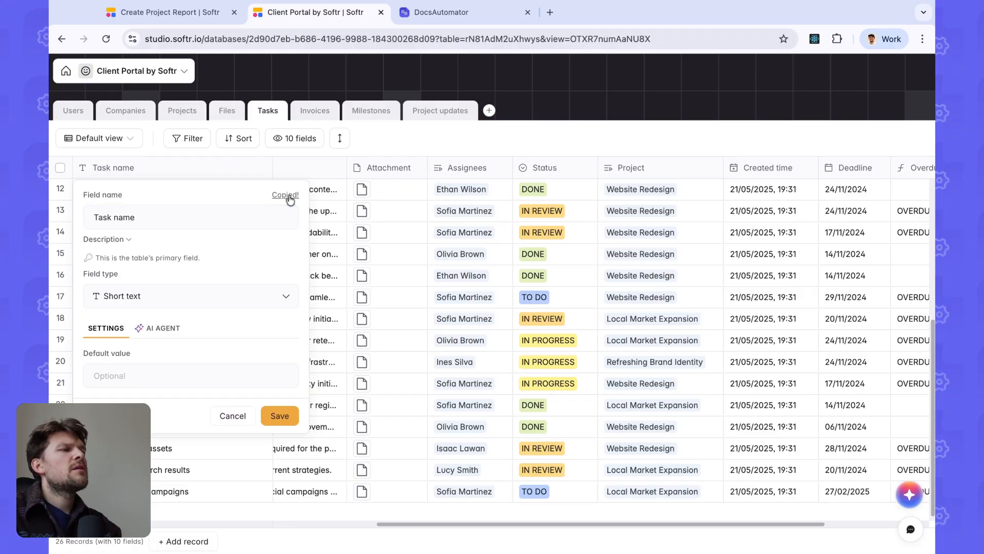
{"action": "left_click", "coordinate": [179, 23]}
{"action": "key", "text": "ctrl+v"}
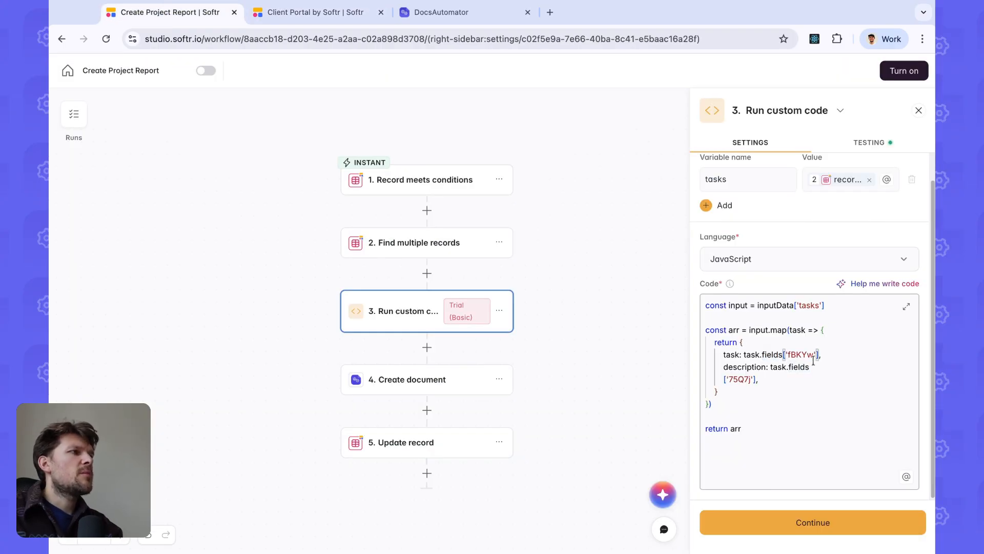
Delete the description entry with field ID '75Q7j' from the custom code's returned object.
{"action": "left_click", "coordinate": [766, 382]}
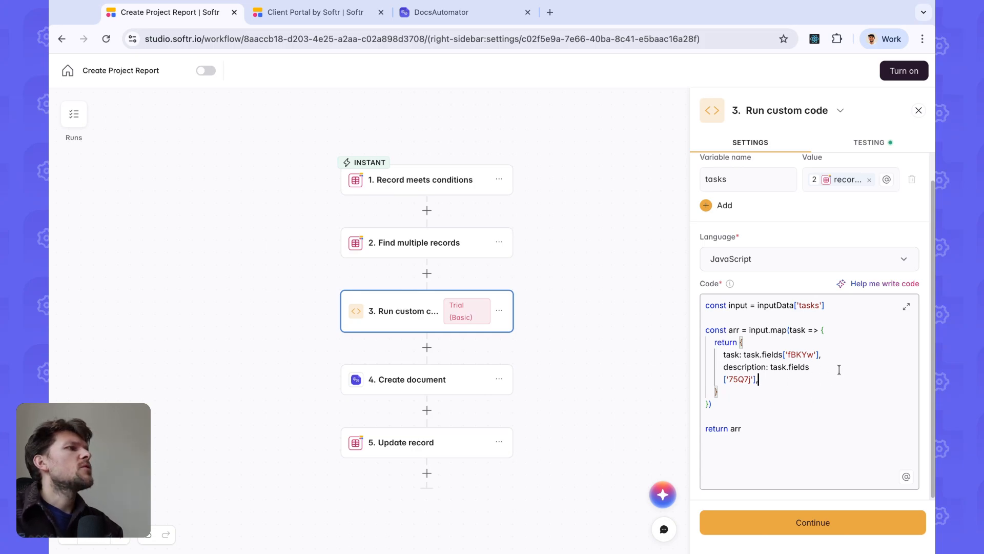
{"action": "double_click", "coordinate": [797, 367]}
{"action": "triple_click", "coordinate": [770, 379]}
{"action": "key", "text": "BackSpace"}
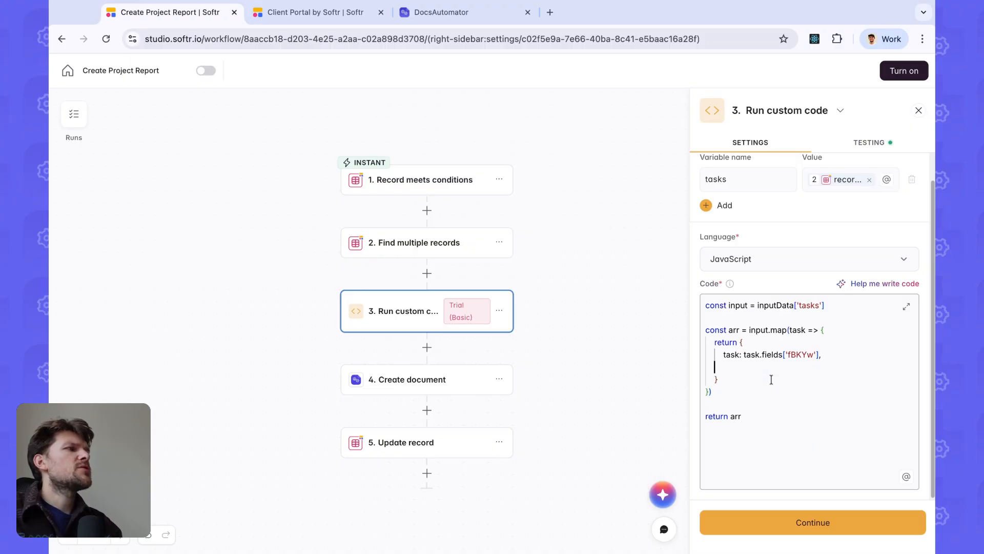
{"action": "key", "text": "BackSpace"}
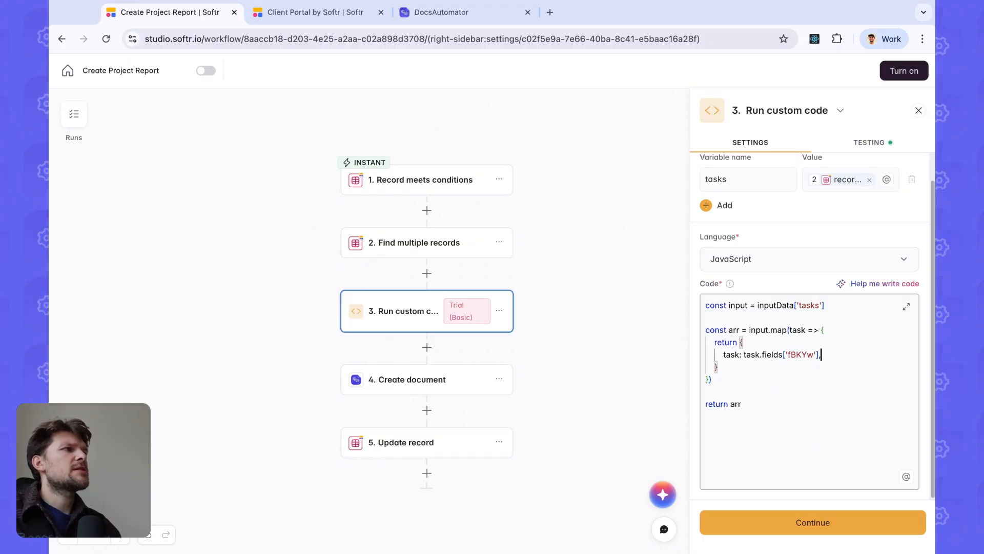
Add a description entry reading from task.fields to the custom code's returned object, matching the placeholder name in the DocsAutomator template.
{"action": "key", "text": "Return"}
{"action": "type", "text": "des"}
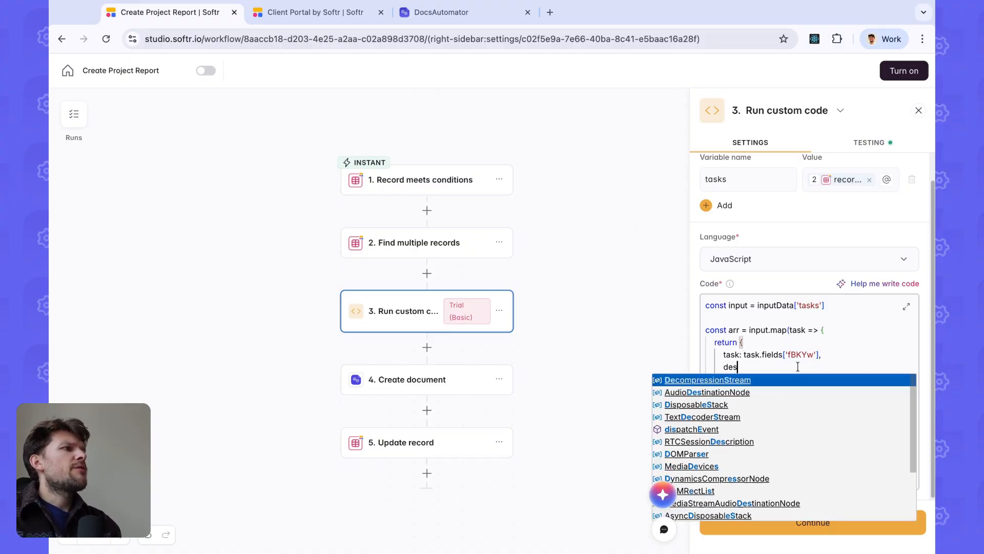
{"action": "key", "text": "BackSpace"}
{"action": "key", "text": "BackSpace"}
{"action": "key", "text": "BackSpace"}
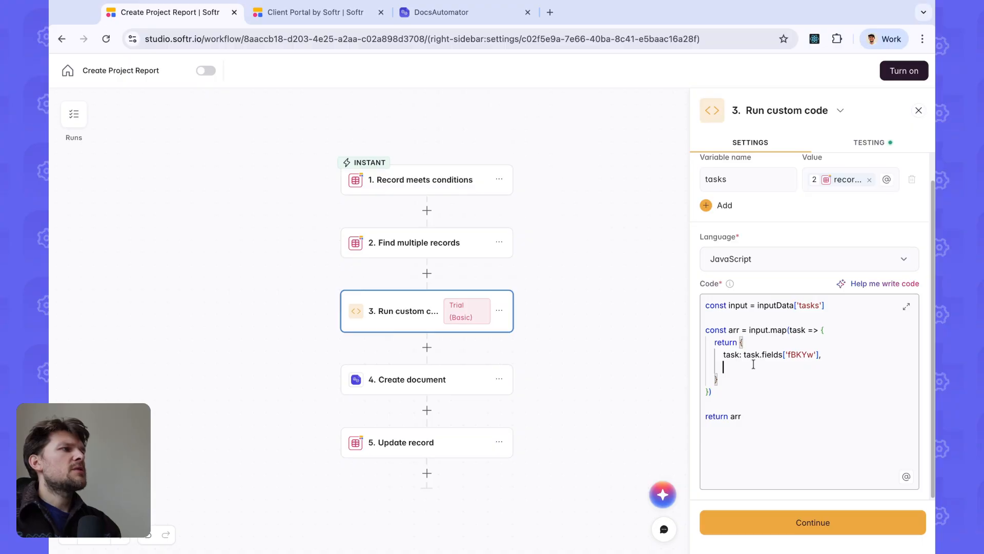
{"action": "left_click", "coordinate": [486, 5]}
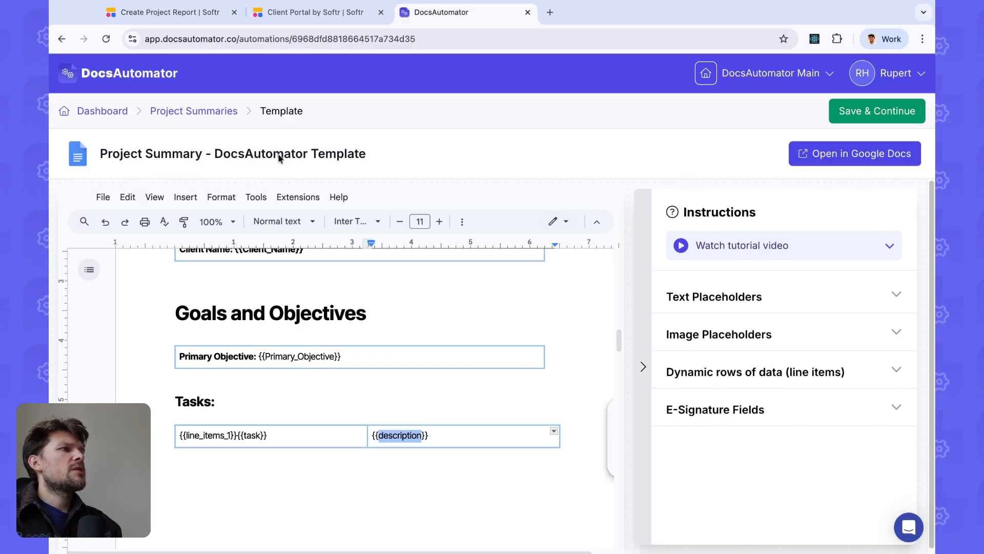
{"action": "left_click", "coordinate": [179, 14]}
{"action": "type", "text": "description: tas"}
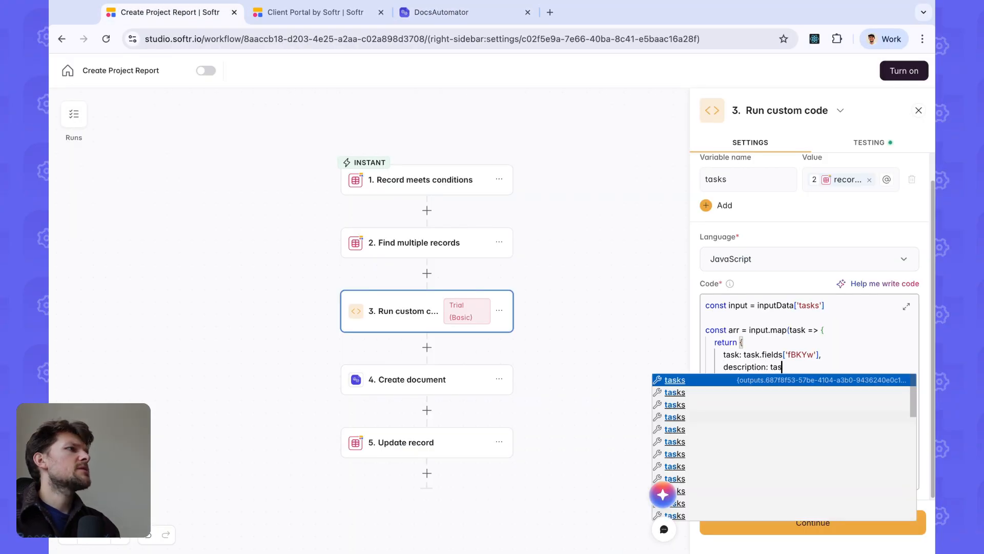
{"action": "type", "text": "k.fields["}
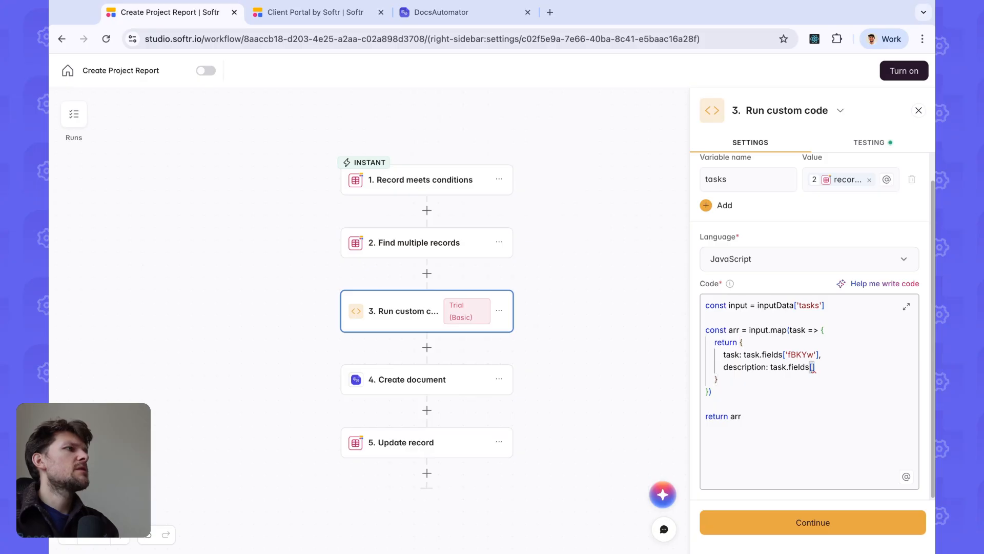
{"action": "type", "text": "'"}
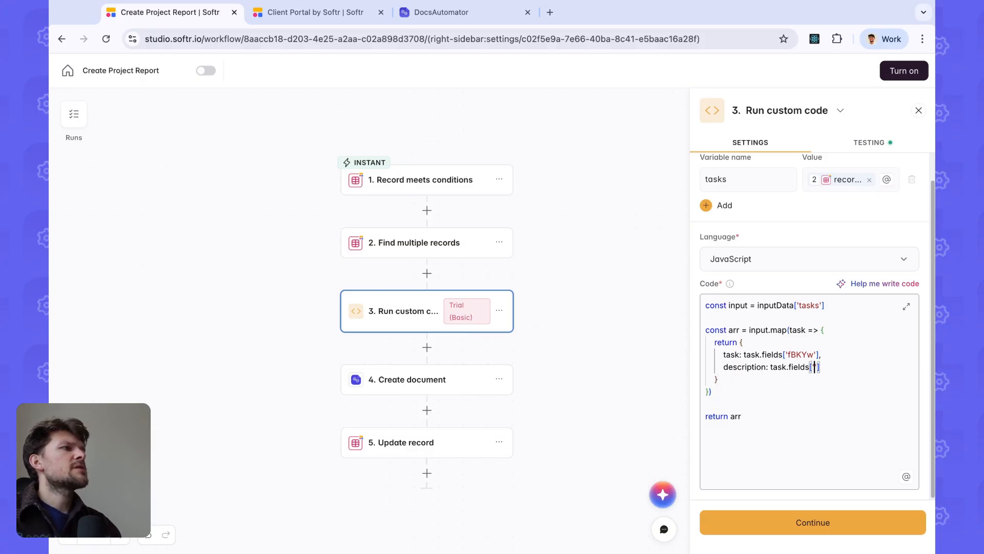
Copy the Task description field's ID from the Client Portal's Tasks table and paste it into the code's description line as 75Q7j.
{"action": "left_click", "coordinate": [359, 13]}
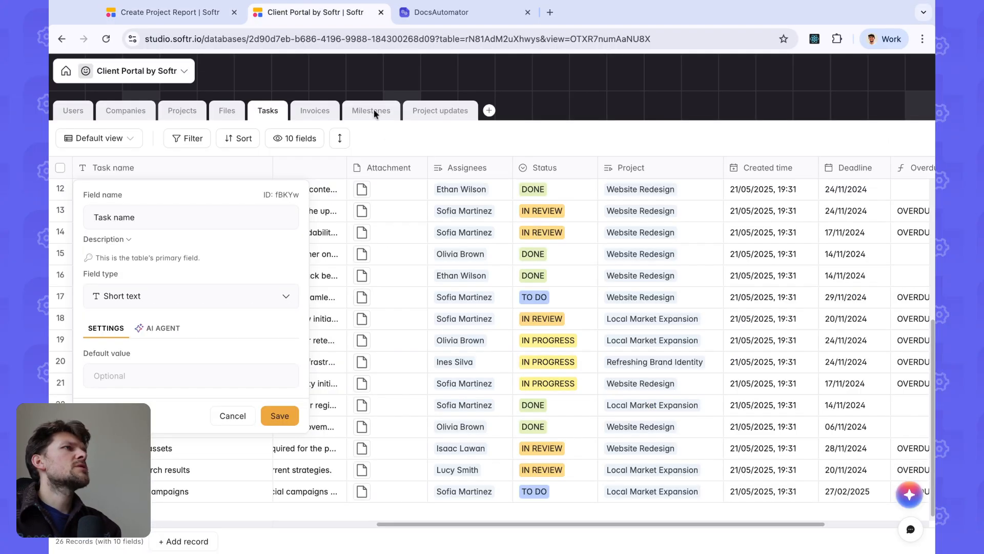
{"action": "left_click", "coordinate": [411, 152]}
{"action": "left_click", "coordinate": [267, 110]}
{"action": "scroll", "coordinate": [351, 174], "scroll_direction": "left", "scroll_amount": 5}
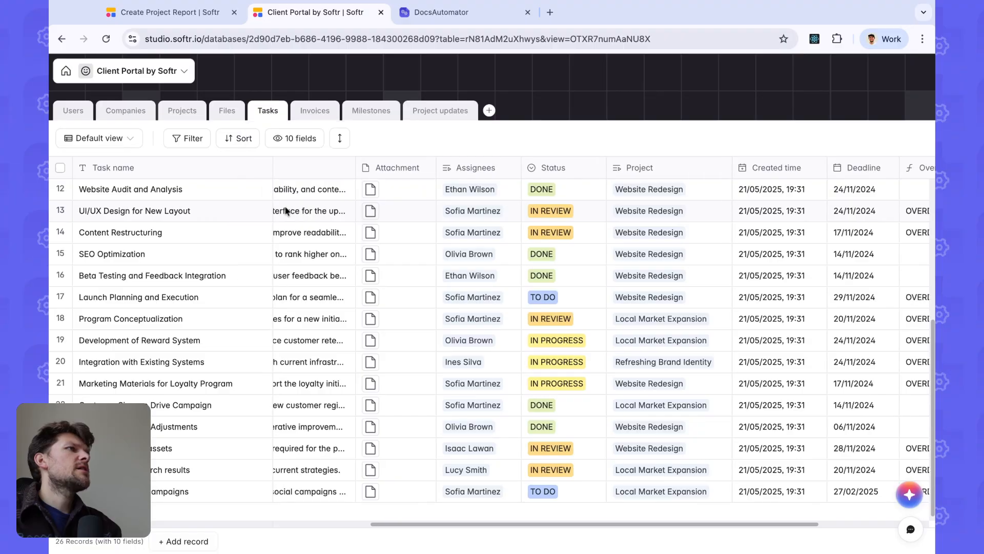
{"action": "left_click", "coordinate": [483, 168]}
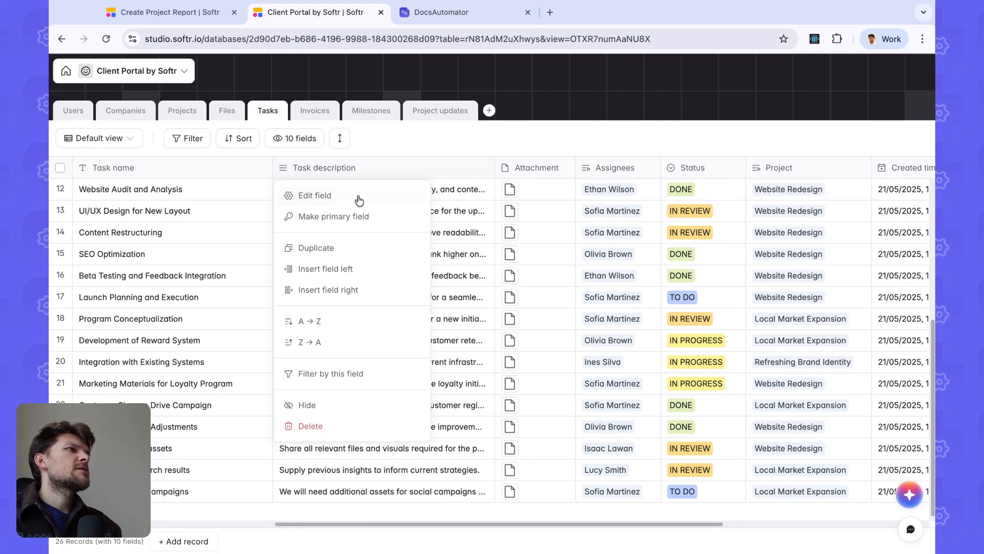
{"action": "left_click", "coordinate": [359, 197]}
{"action": "left_click", "coordinate": [483, 195]}
{"action": "left_click", "coordinate": [175, 12]}
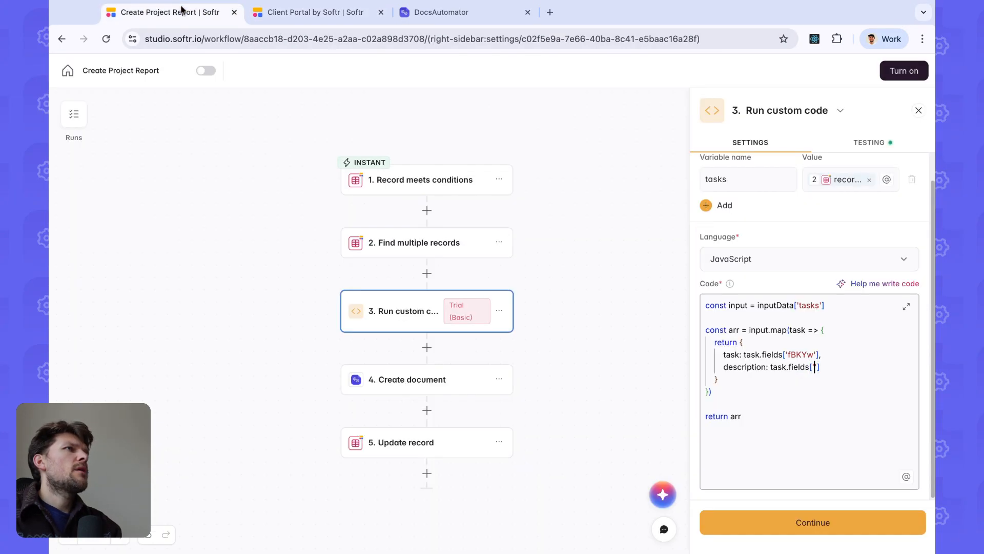
{"action": "type", "text": "75Q7j"}
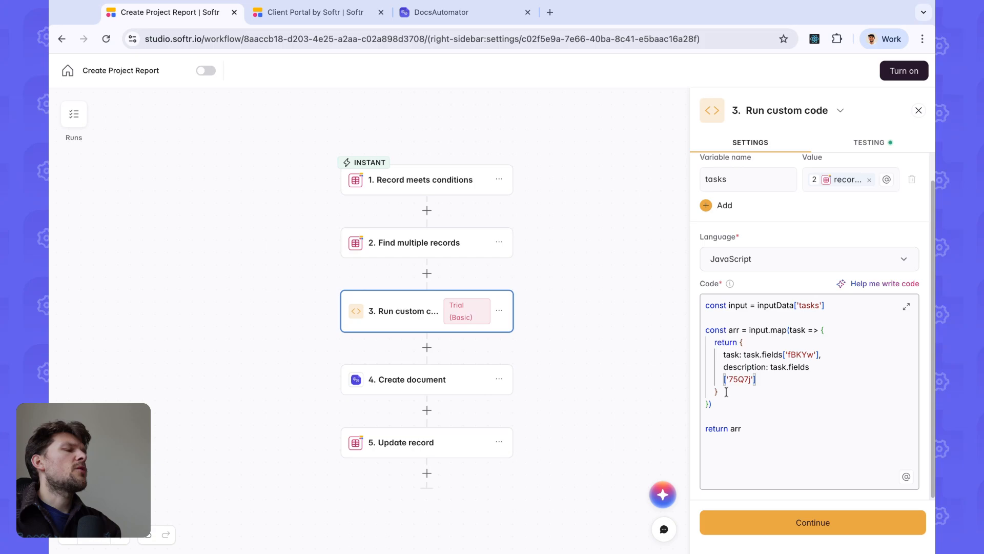
Continue to the custom code step's test results and examine the task and description values returned for each item.
{"action": "left_click", "coordinate": [822, 526]}
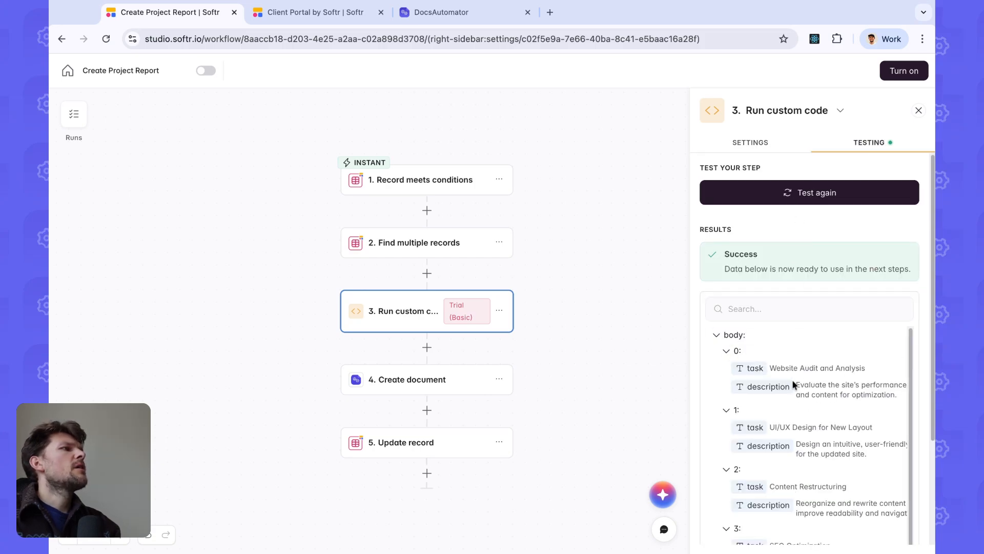
{"action": "left_click", "coordinate": [732, 352]}
{"action": "left_click", "coordinate": [734, 368]}
{"action": "left_click", "coordinate": [735, 351]}
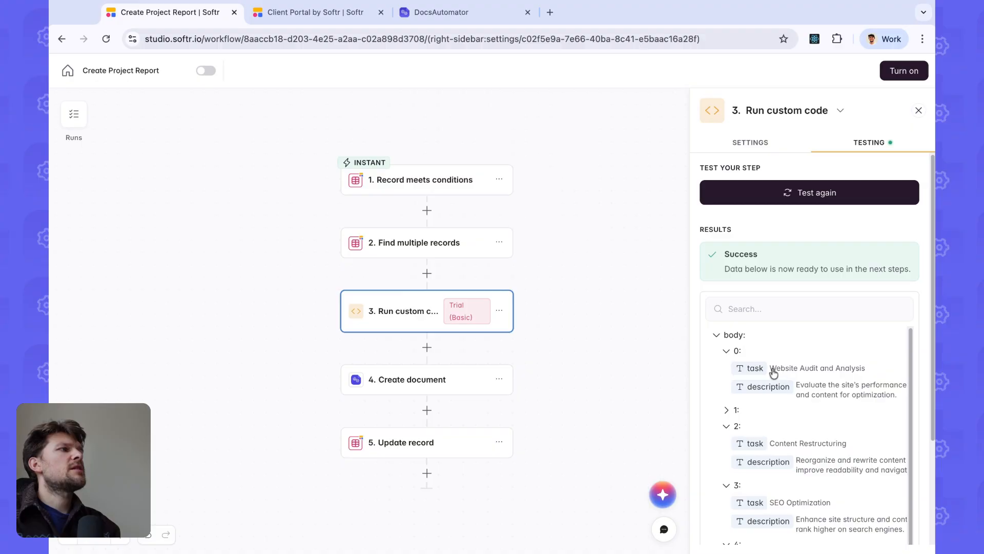
{"action": "left_click_drag", "start_coordinate": [769, 369], "coordinate": [866, 380]}
{"action": "left_click", "coordinate": [843, 397]}
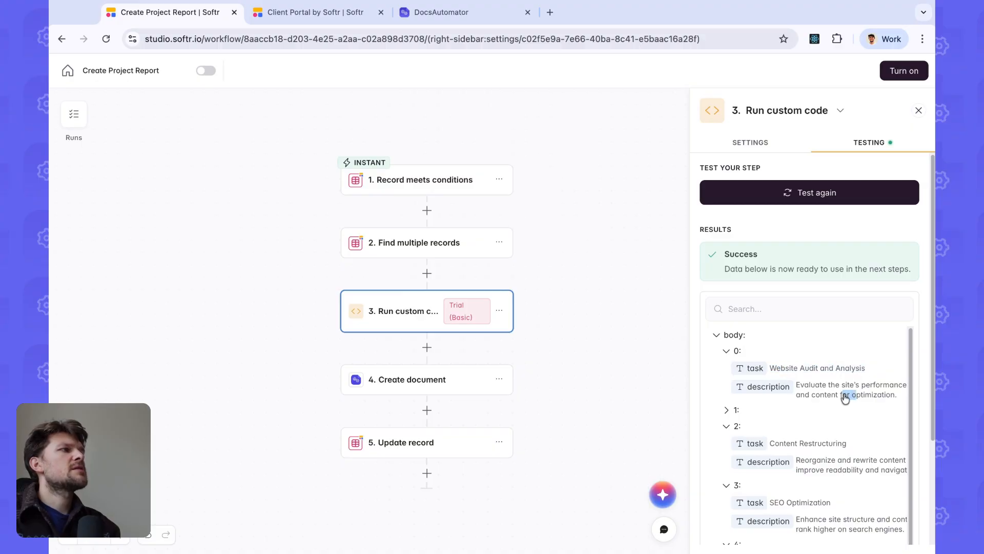
{"action": "left_click", "coordinate": [736, 410]}
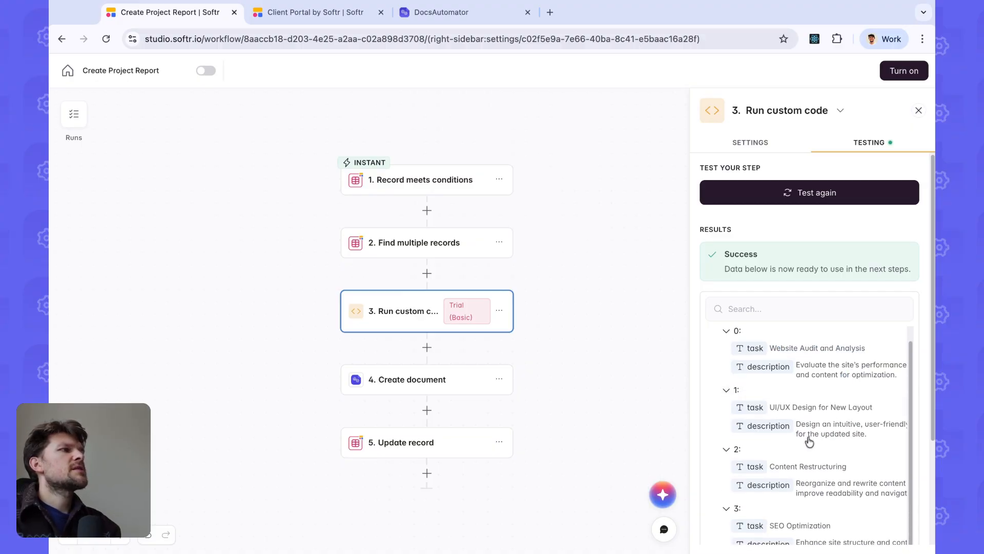
{"action": "scroll", "coordinate": [789, 394], "scroll_direction": "down", "scroll_amount": 3}
{"action": "scroll", "coordinate": [764, 347], "scroll_direction": "up", "scroll_amount": 3}
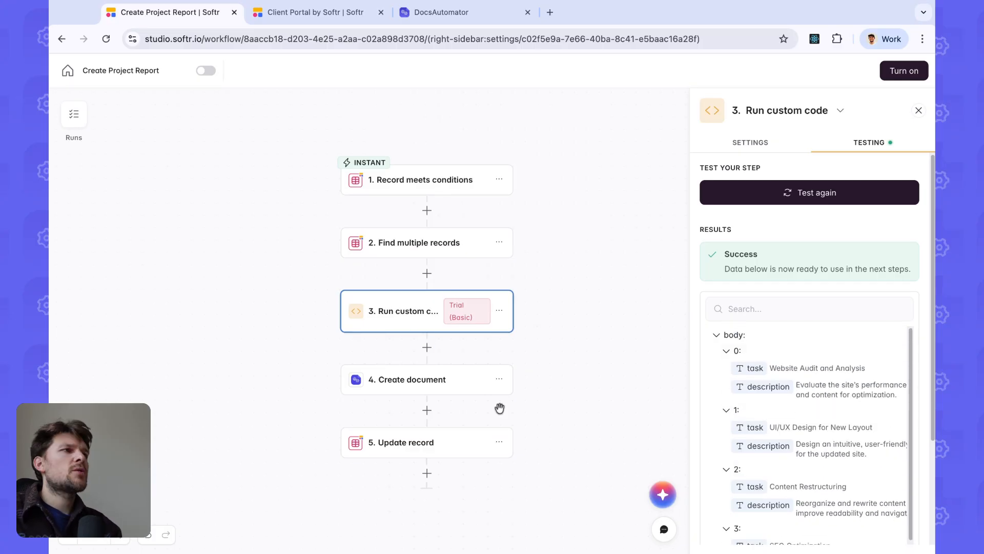
In the Create document step, view the DocsAutomator re-authentication form and the workspace settings page holding the API key.
{"action": "left_click", "coordinate": [418, 382]}
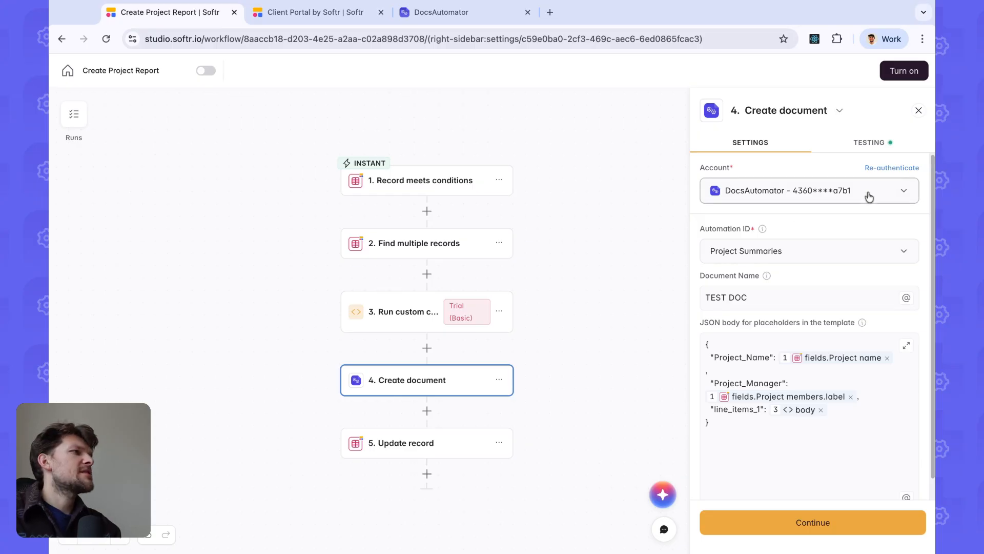
{"action": "left_click", "coordinate": [883, 168]}
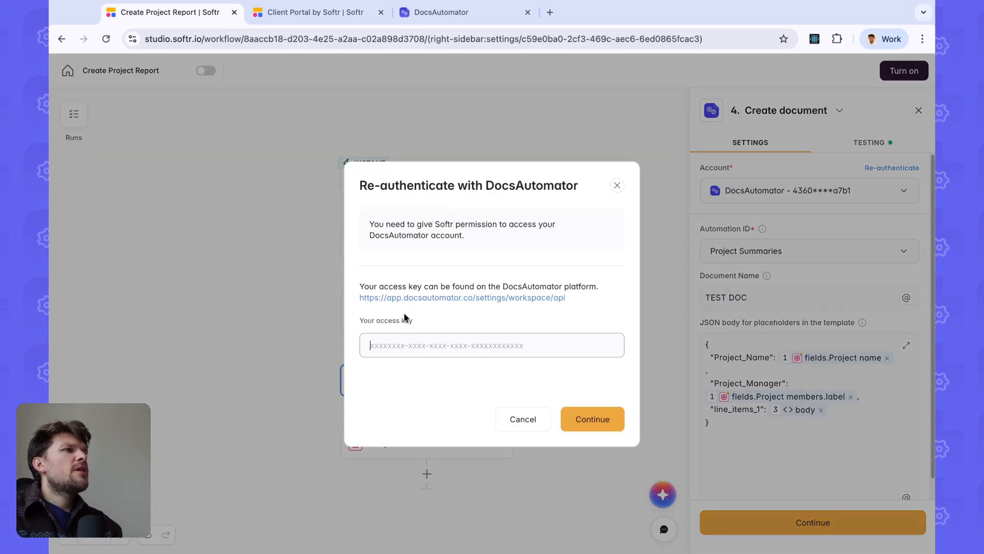
{"action": "left_click", "coordinate": [418, 300]}
{"action": "left_click", "coordinate": [334, 16]}
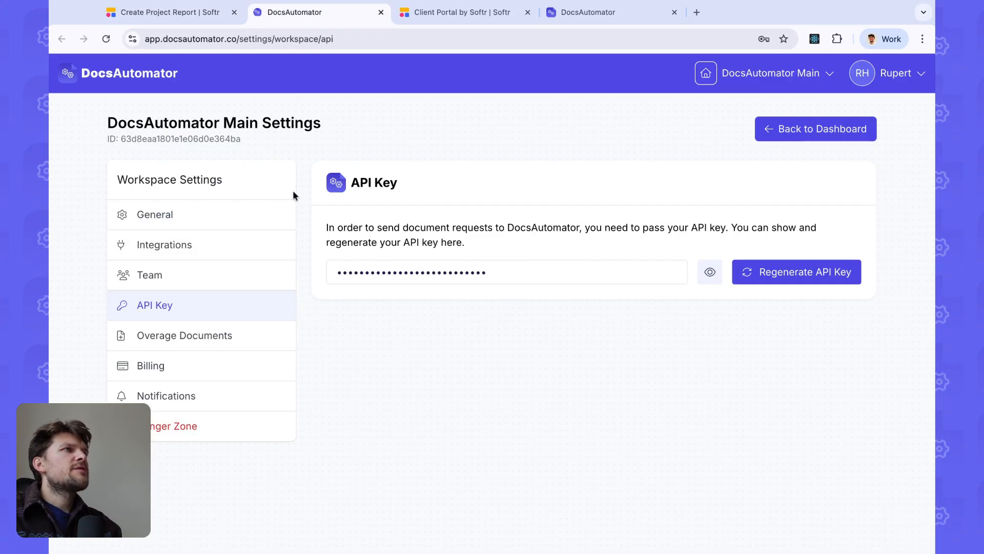
{"action": "key", "text": "super+w"}
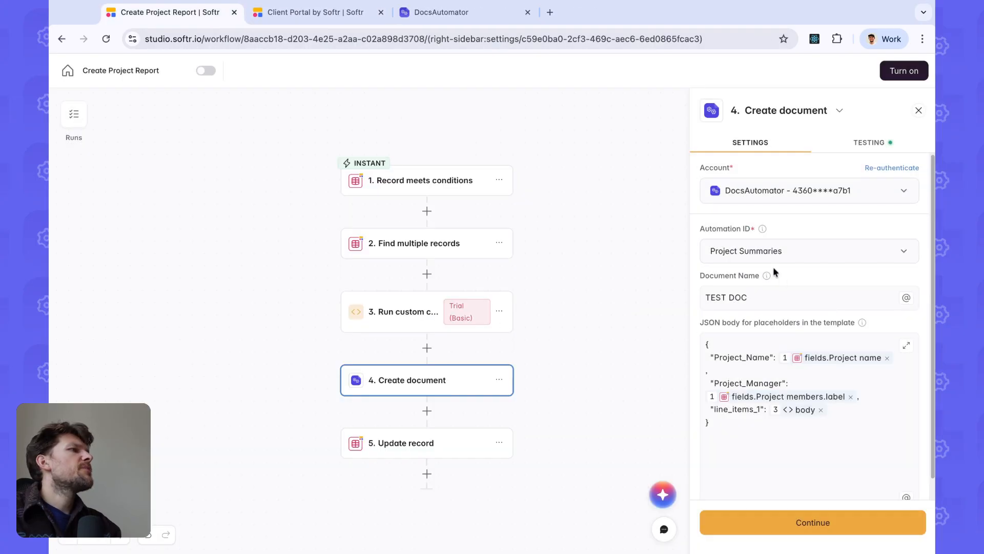
Check the automation's name in DocsAutomator and select Project Summaries as the Create document step's automation ID.
{"action": "left_click", "coordinate": [772, 255]}
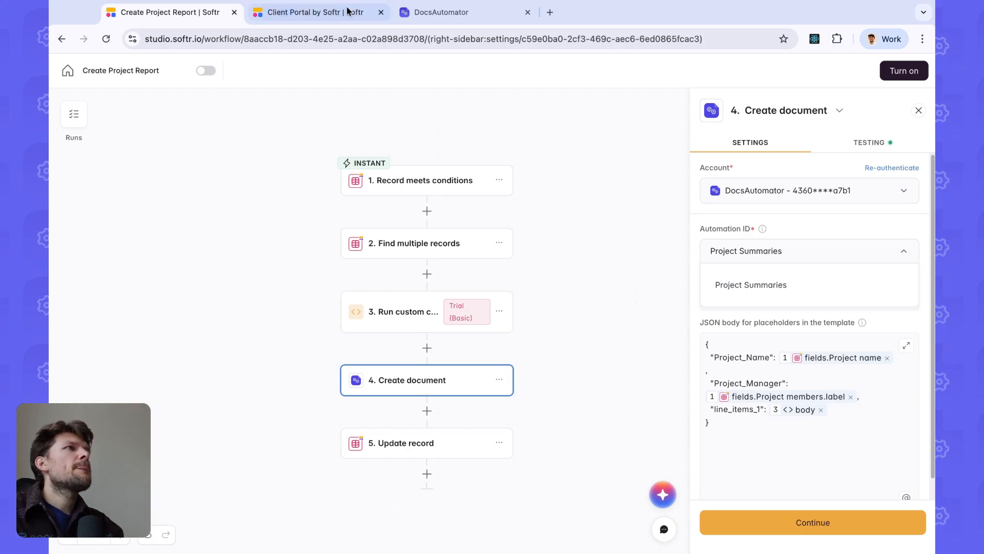
{"action": "left_click", "coordinate": [422, 12]}
{"action": "left_click", "coordinate": [123, 110]}
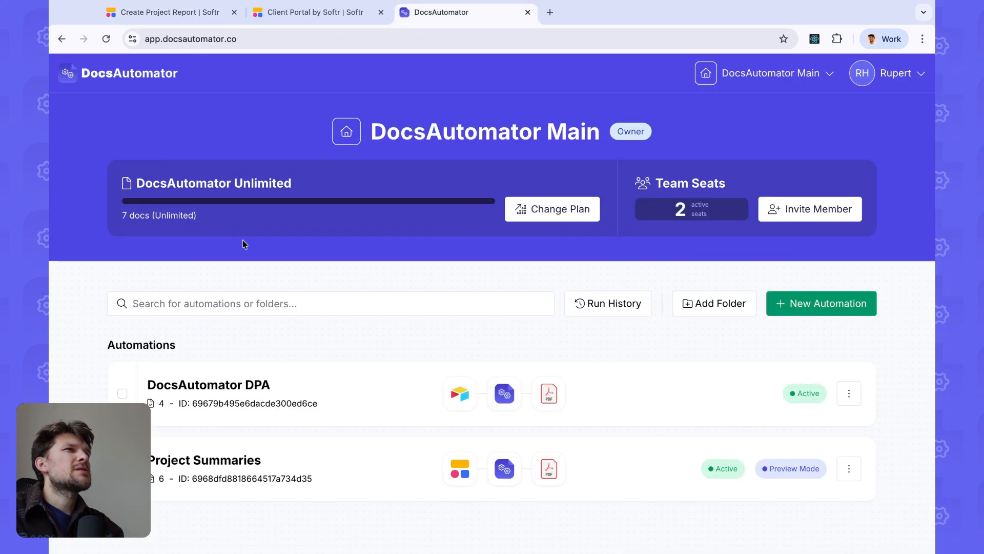
{"action": "left_click", "coordinate": [433, 481]}
{"action": "double_click", "coordinate": [168, 246]}
{"action": "left_click", "coordinate": [276, 186]}
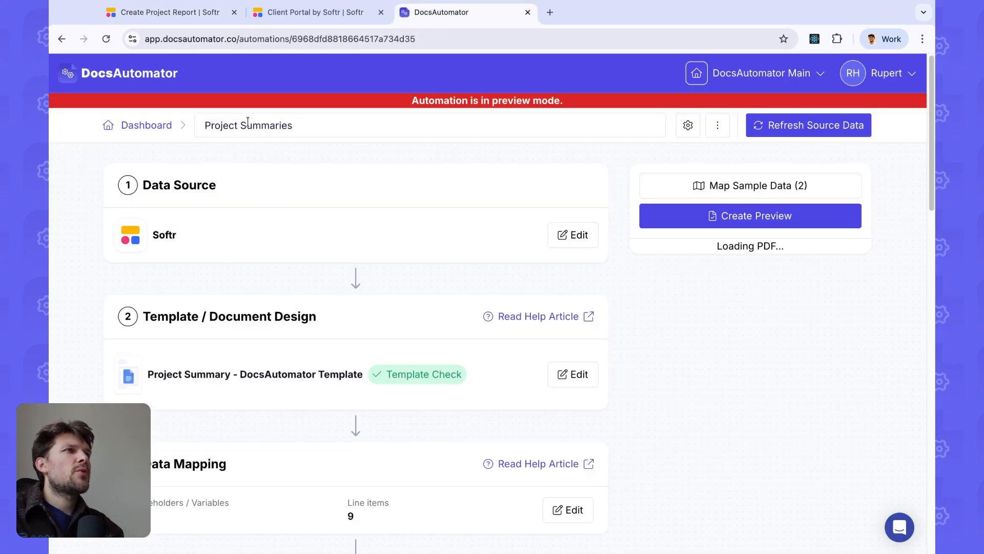
{"action": "triple_click", "coordinate": [249, 124]}
{"action": "left_click", "coordinate": [158, 16]}
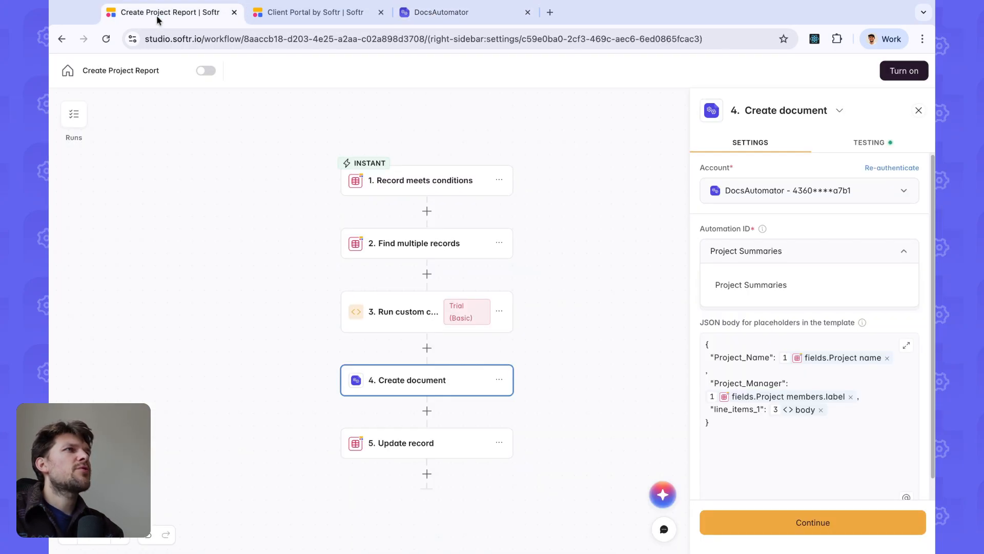
{"action": "left_click", "coordinate": [757, 286]}
Replace the document name TEST DOC with the Project name field from the Record meets conditions step.
{"action": "triple_click", "coordinate": [736, 293]}
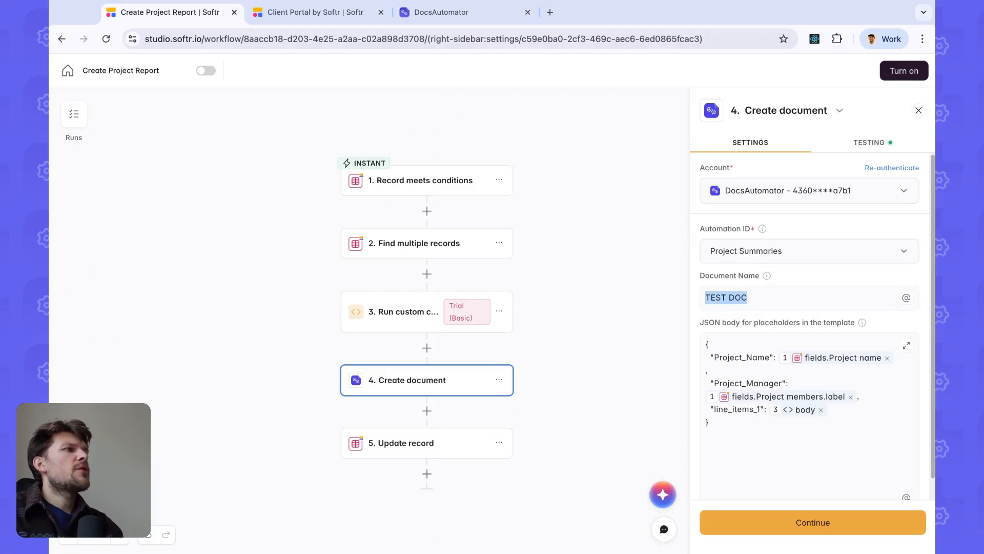
{"action": "key", "text": "BackSpace"}
{"action": "left_click", "coordinate": [907, 297]}
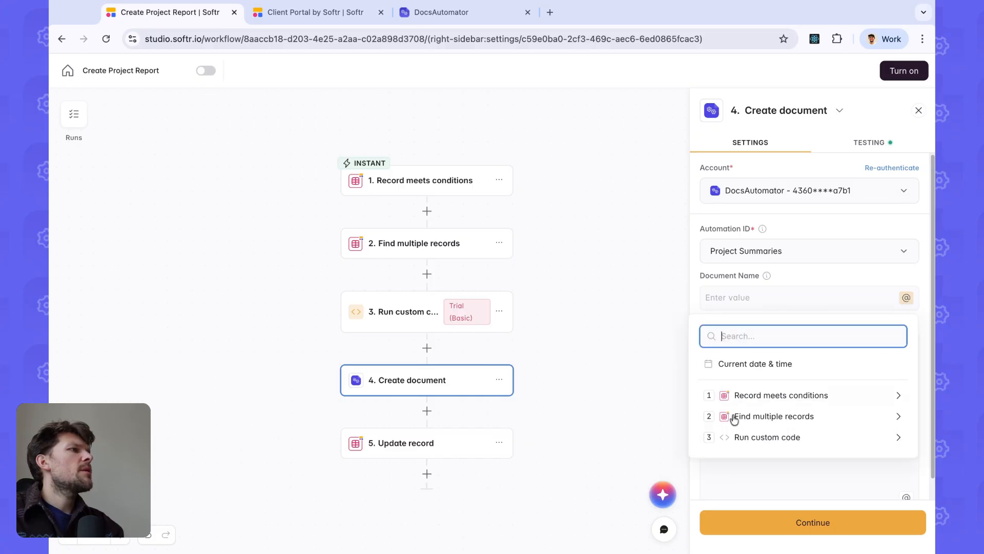
{"action": "left_click", "coordinate": [759, 395]}
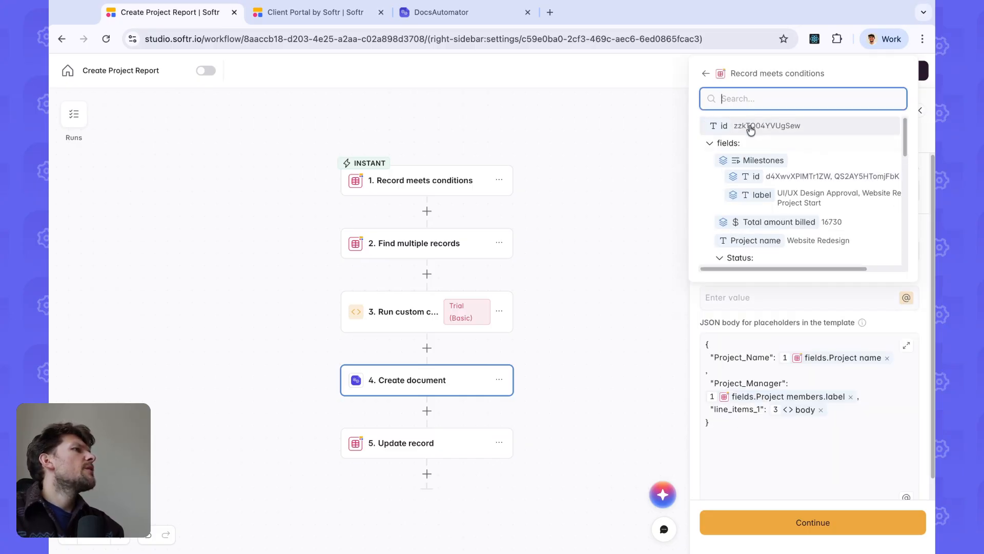
{"action": "left_click", "coordinate": [778, 242]}
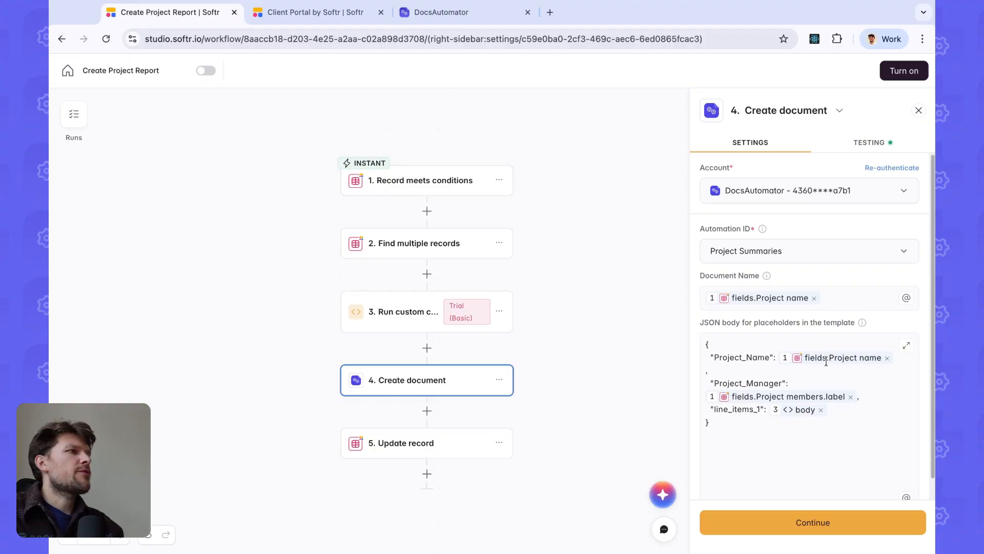
Examine the placeholder keys in the JSON body and browse the Record meets conditions fields available for mapping.
{"action": "scroll", "coordinate": [769, 394], "scroll_direction": "down", "scroll_amount": 1}
{"action": "left_click_drag", "start_coordinate": [727, 420], "coordinate": [697, 395]}
{"action": "left_click", "coordinate": [731, 328]}
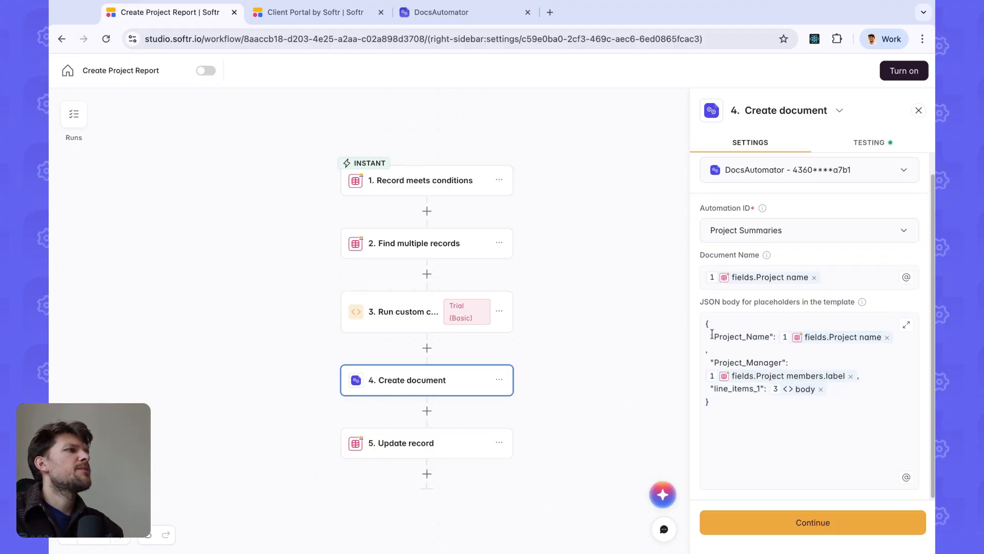
{"action": "left_click_drag", "start_coordinate": [712, 334], "coordinate": [776, 337]}
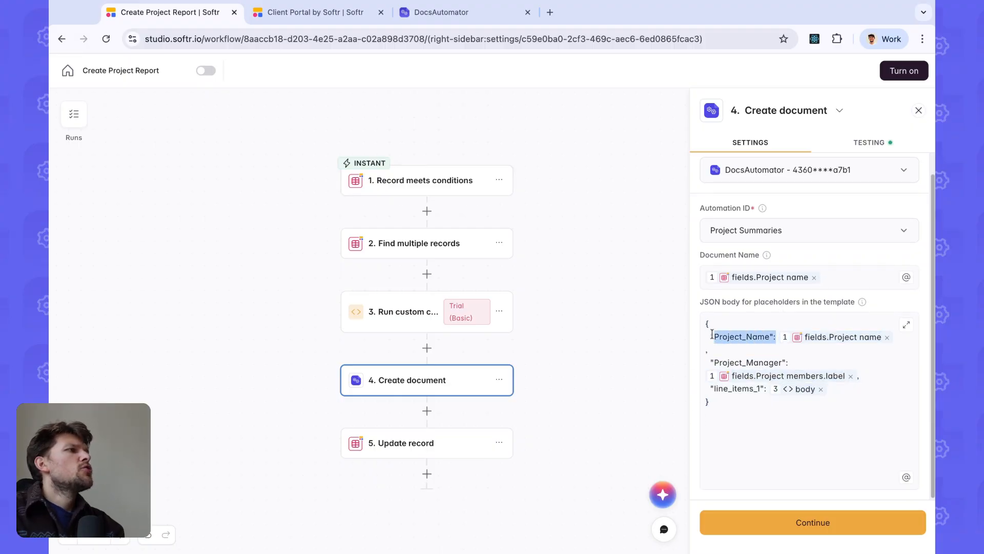
{"action": "left_click", "coordinate": [784, 342]}
{"action": "mouse_move", "coordinate": [813, 333]}
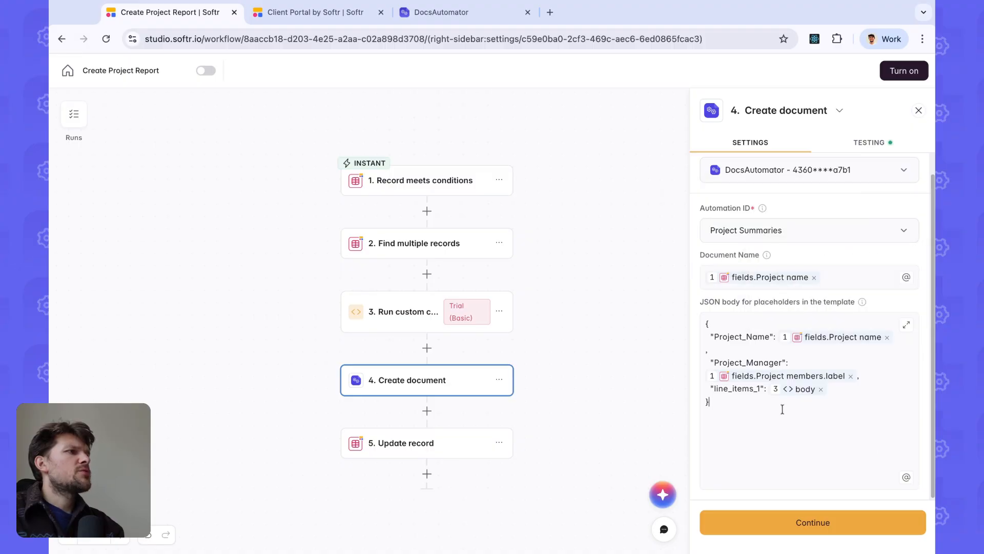
{"action": "left_click", "coordinate": [905, 478]}
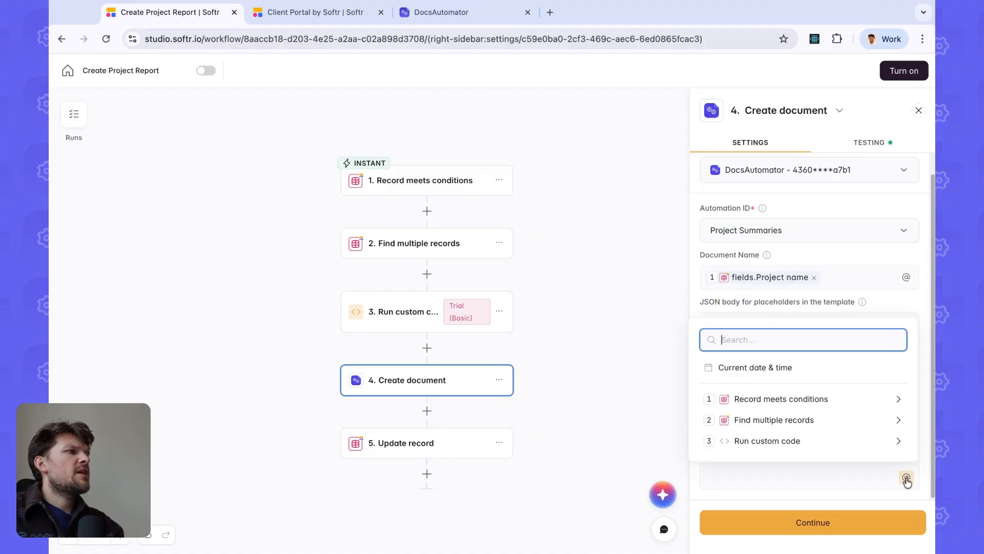
{"action": "left_click", "coordinate": [766, 403]}
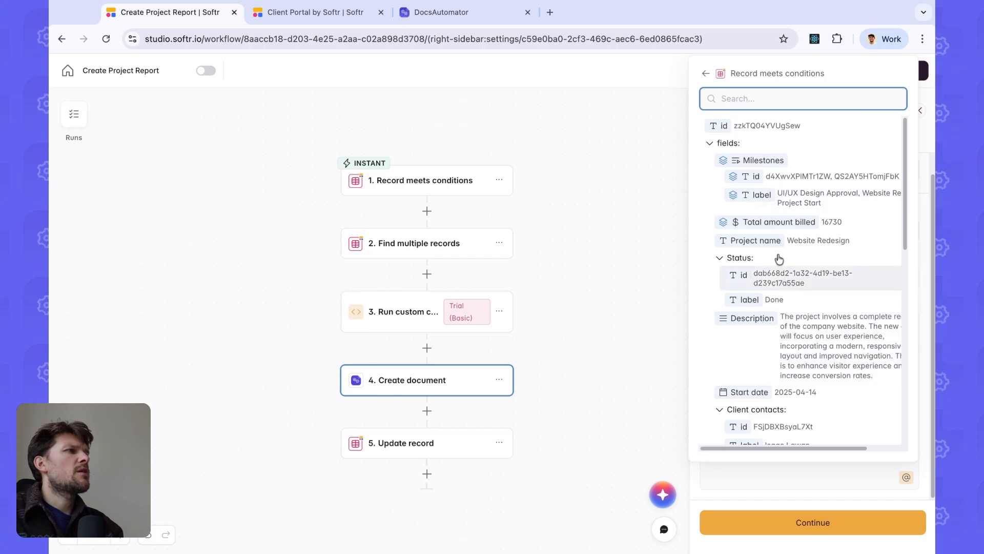
{"action": "scroll", "coordinate": [756, 202], "scroll_direction": "down", "scroll_amount": 6}
{"action": "scroll", "coordinate": [741, 224], "scroll_direction": "up", "scroll_amount": 6}
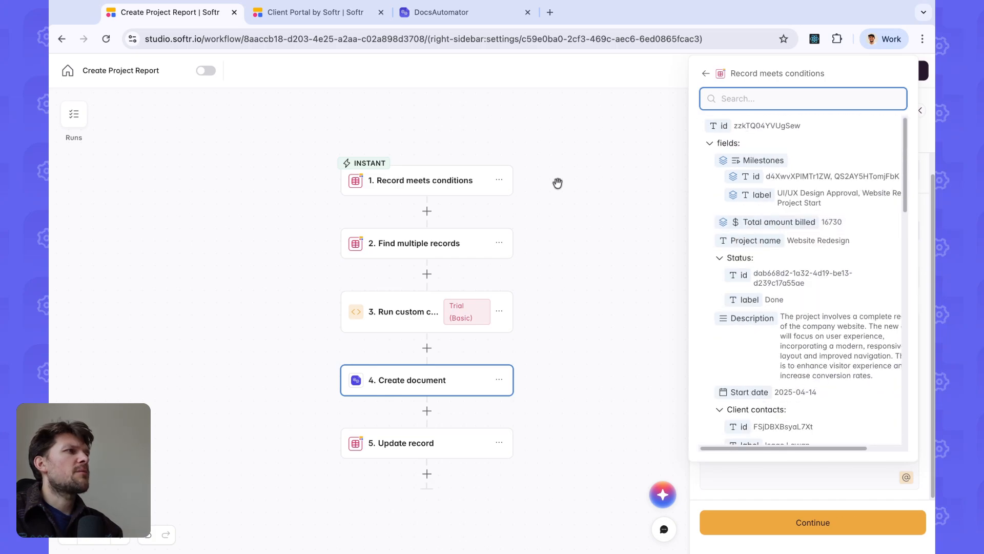
{"action": "left_click", "coordinate": [404, 218]}
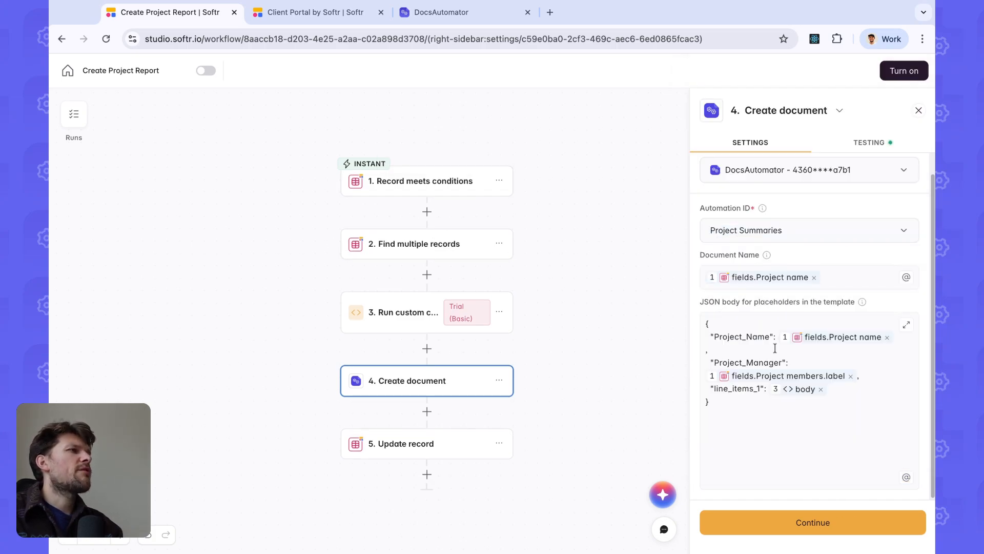
Compare the Project_Name key in the JSON body with the matching placeholder in the DocsAutomator project summary template.
{"action": "double_click", "coordinate": [739, 336]}
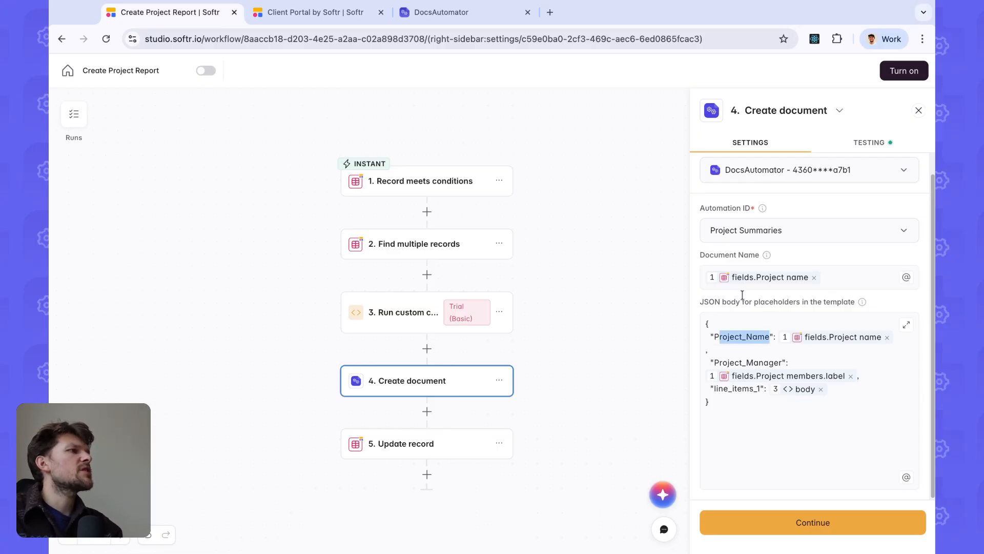
{"action": "left_click", "coordinate": [441, 11]}
{"action": "left_click", "coordinate": [571, 373]}
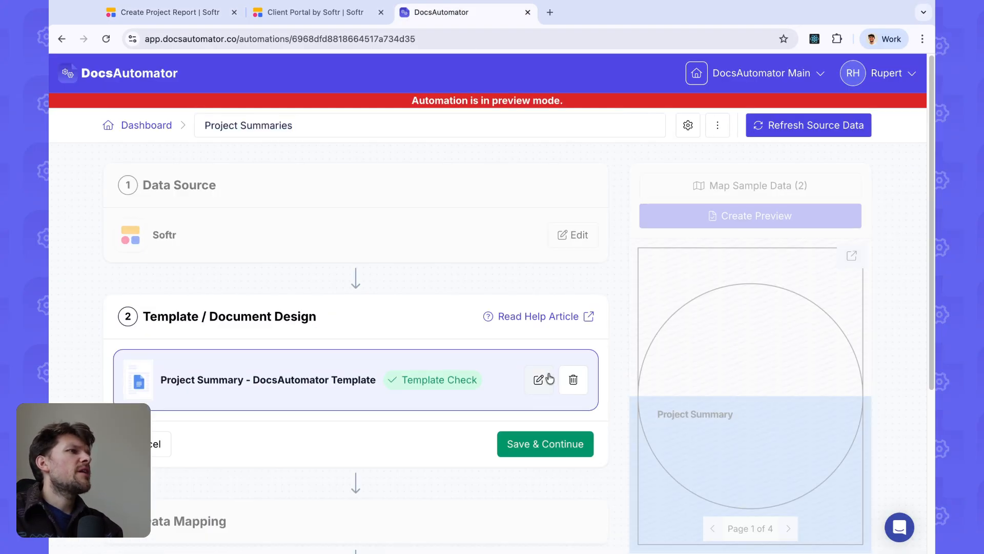
{"action": "left_click", "coordinate": [642, 366]}
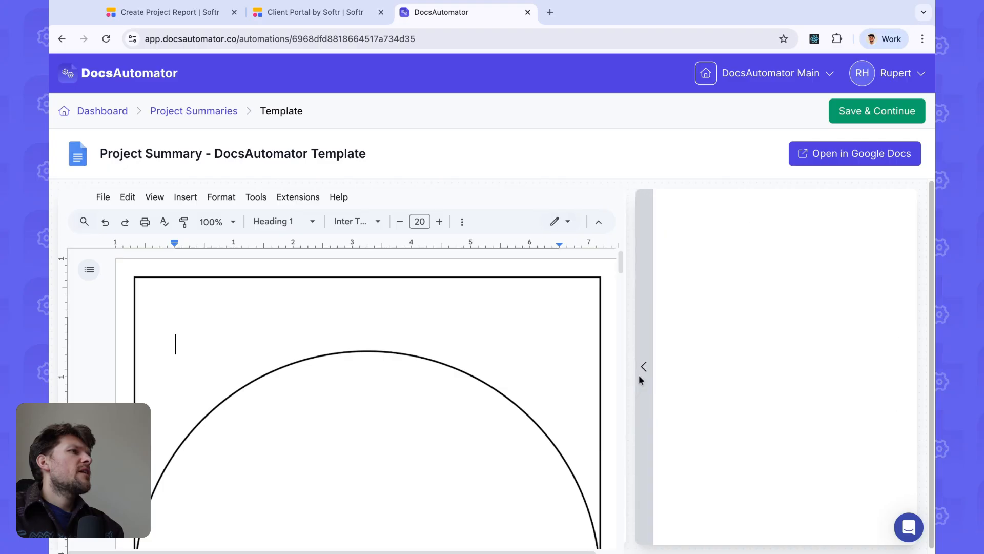
{"action": "scroll", "coordinate": [393, 369], "scroll_direction": "down", "scroll_amount": 10}
{"action": "scroll", "coordinate": [336, 290], "scroll_direction": "up", "scroll_amount": 2}
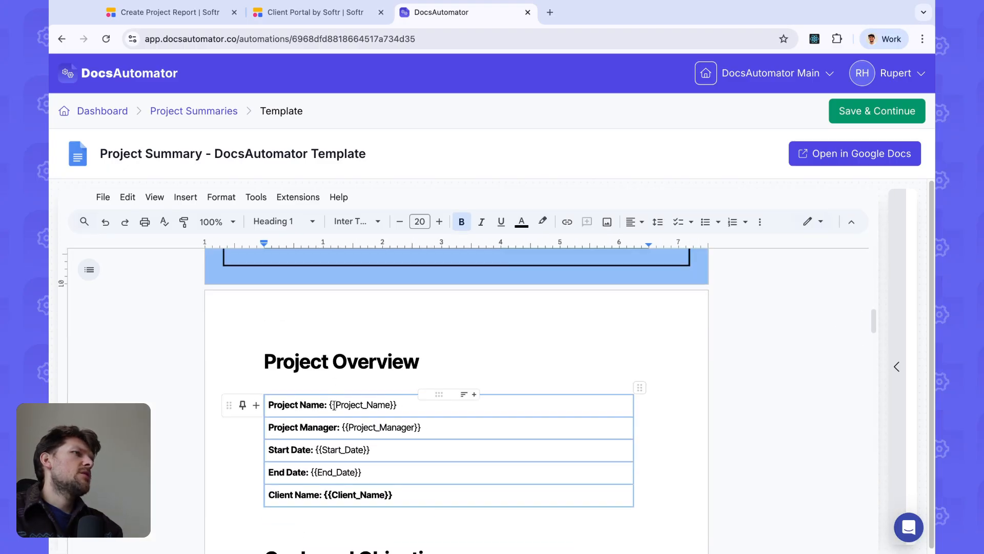
{"action": "double_click", "coordinate": [361, 405]}
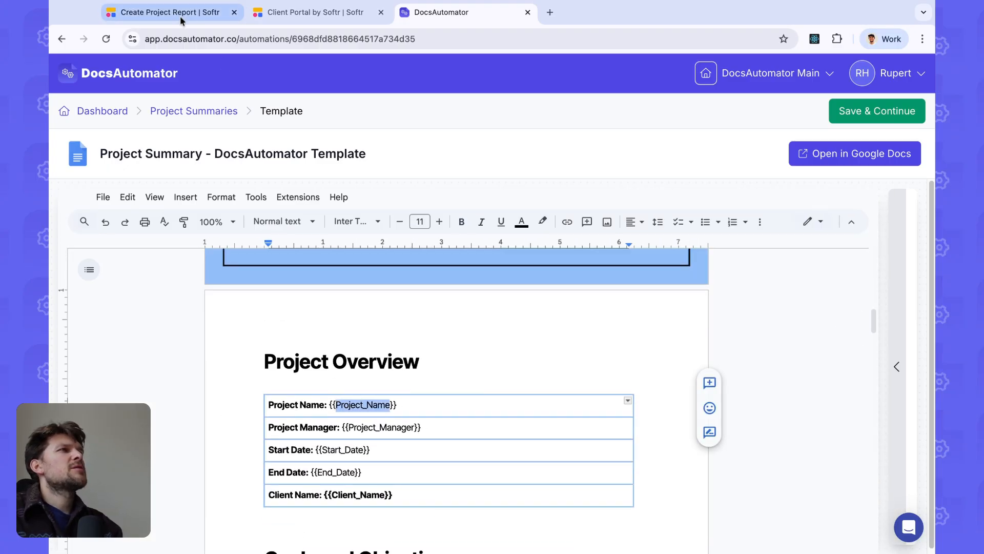
{"action": "left_click", "coordinate": [212, 15]}
Compare the Project_Manager key with its placeholder in the DocsAutomator template, and check the Project members column in the Softr database's Projects table.
{"action": "left_click", "coordinate": [703, 357]}
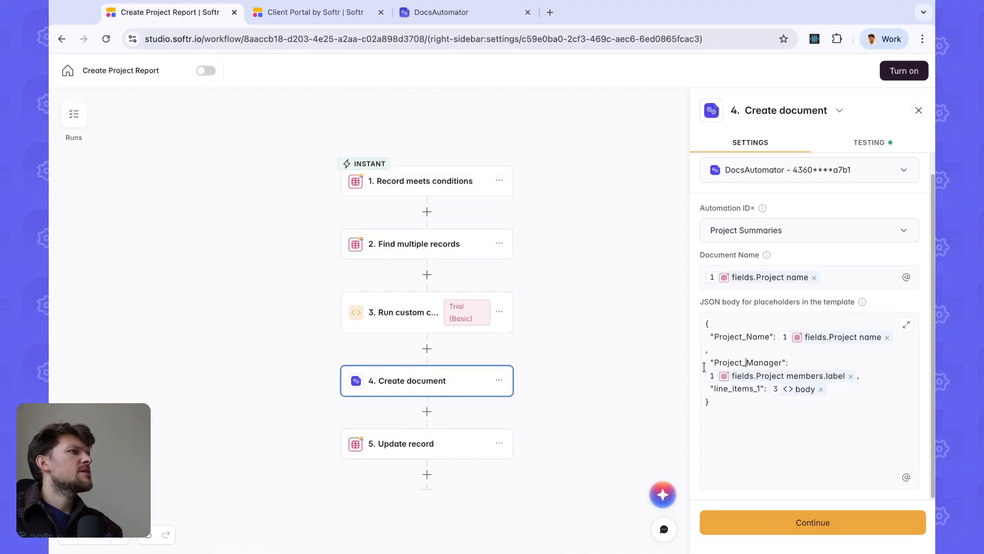
{"action": "left_click_drag", "start_coordinate": [714, 363], "coordinate": [779, 363]}
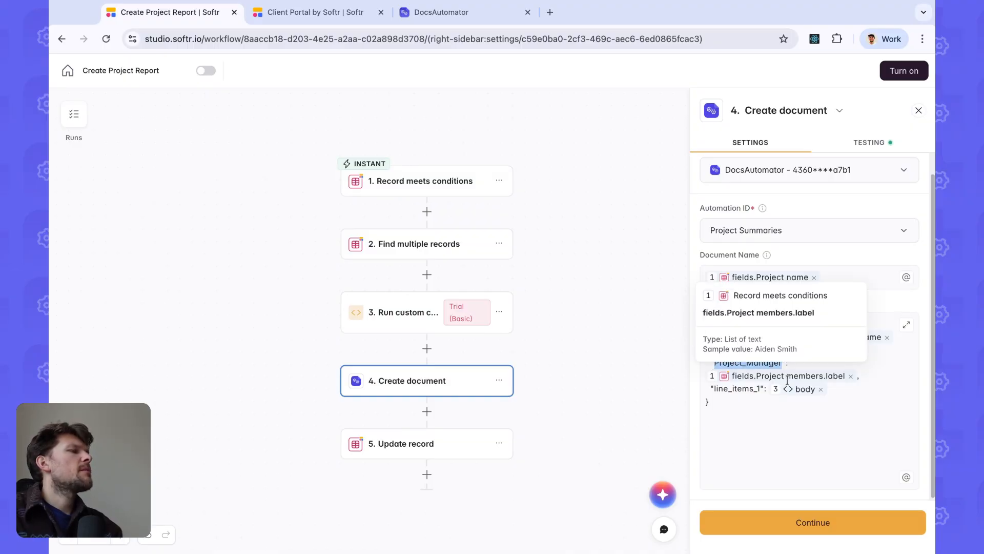
{"action": "left_click", "coordinate": [441, 13]}
{"action": "left_click_drag", "start_coordinate": [349, 427], "coordinate": [415, 427]}
{"action": "left_click", "coordinate": [177, 13]}
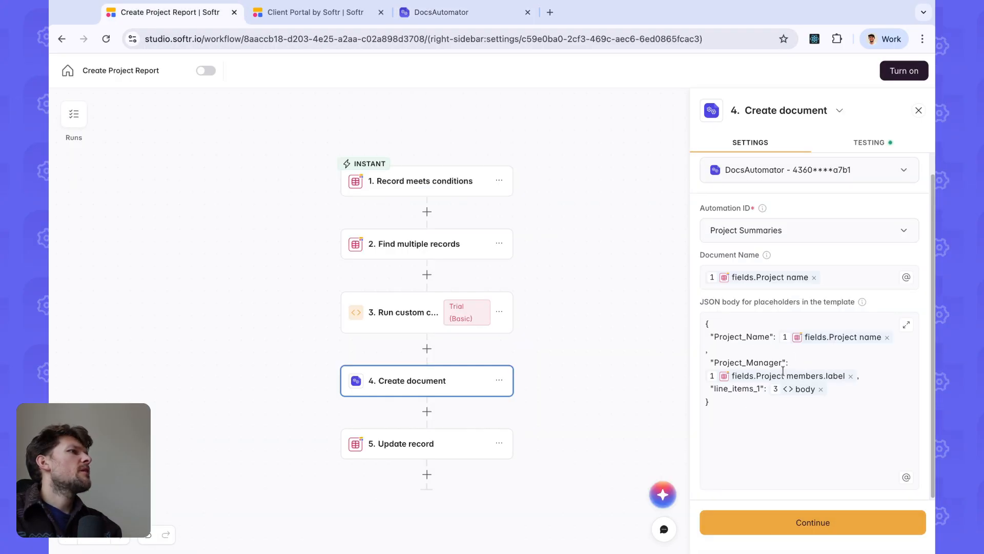
{"action": "mouse_move", "coordinate": [788, 380]}
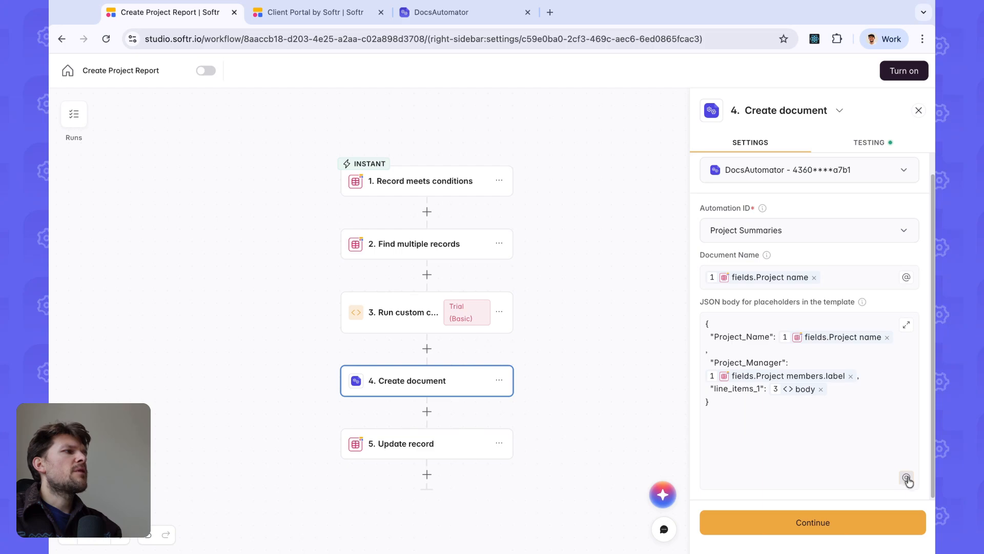
{"action": "left_click", "coordinate": [335, 14]}
{"action": "left_click", "coordinate": [562, 282]}
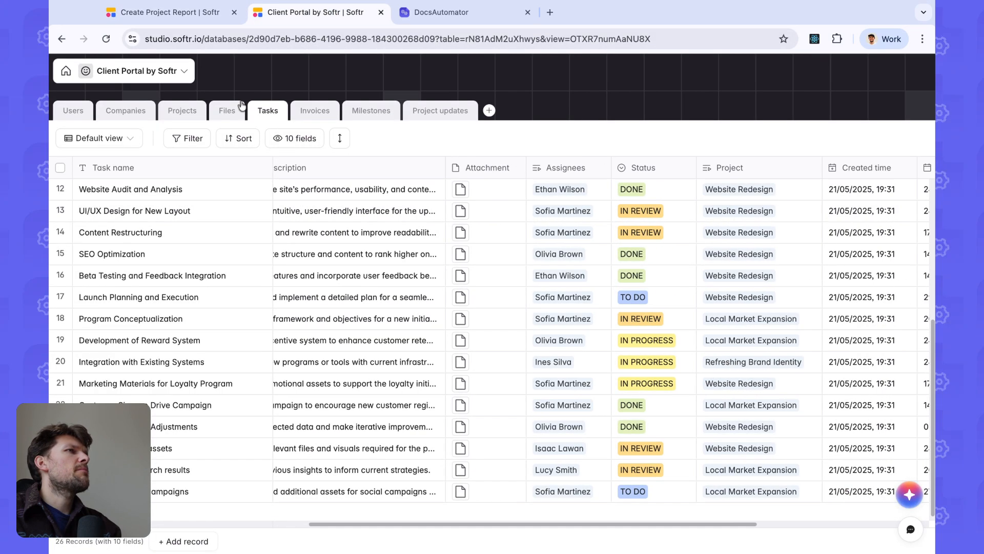
{"action": "left_click", "coordinate": [182, 111]}
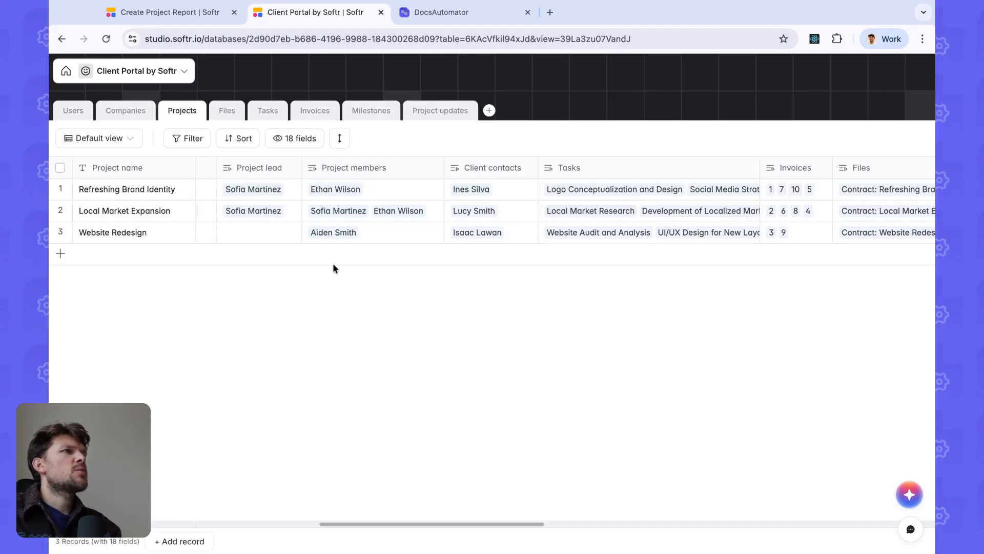
Copy the Start_Date placeholder name from the DocsAutomator template and add it as a new key after Project_Manager in the workflow's JSON body.
{"action": "left_click", "coordinate": [442, 13]}
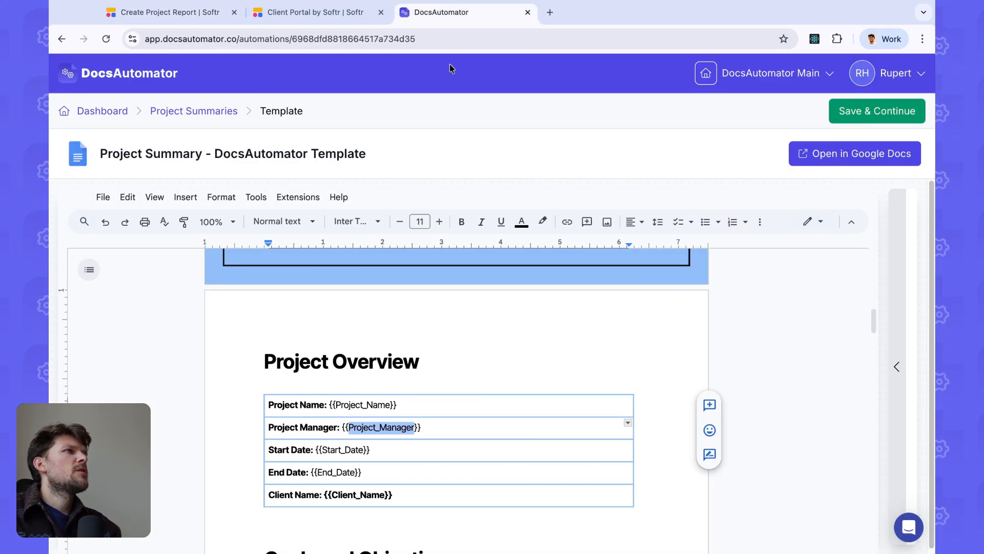
{"action": "double_click", "coordinate": [357, 450]}
{"action": "key", "text": "ctrl+c"}
{"action": "left_click", "coordinate": [169, 13]}
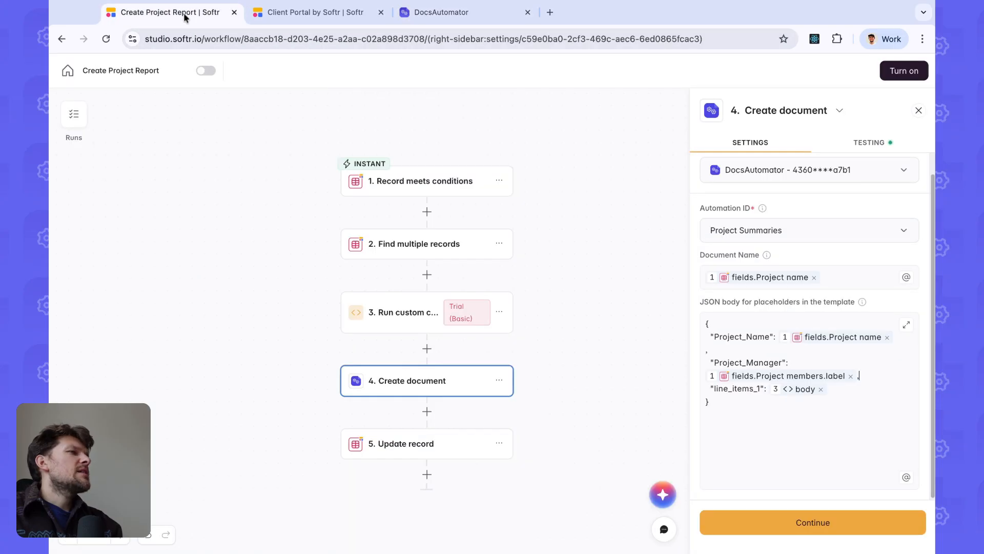
{"action": "key", "text": "Return"}
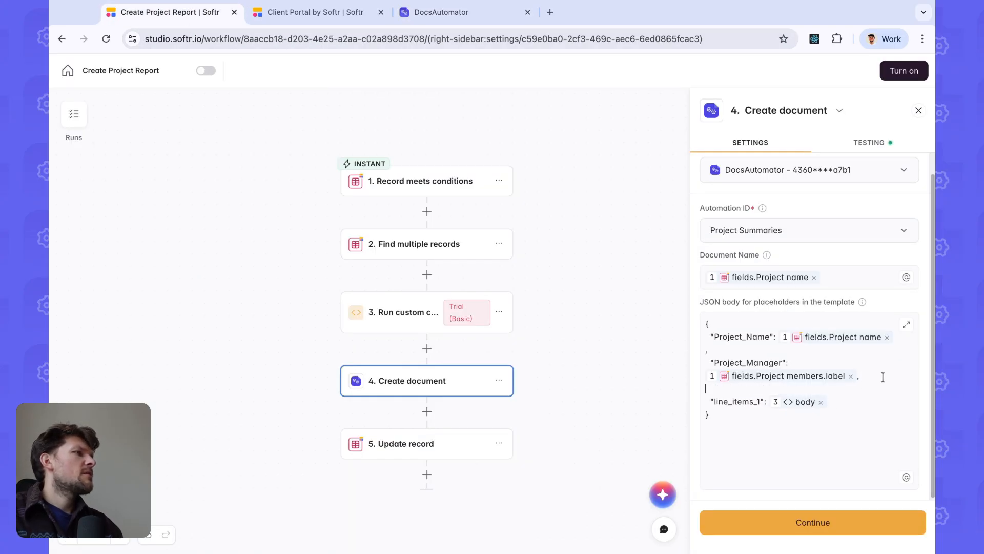
{"action": "type", "text": "\""}
{"action": "key", "text": "ctrl+v"}
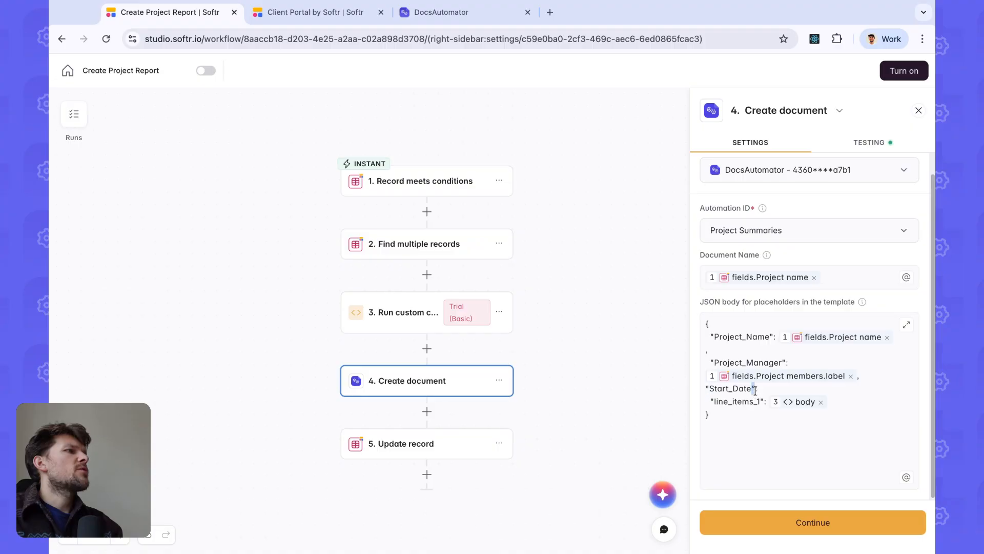
Map the Start_Date key to the Start date field of the Record meets conditions step, ending the line with a comma.
{"action": "left_click", "coordinate": [906, 477]}
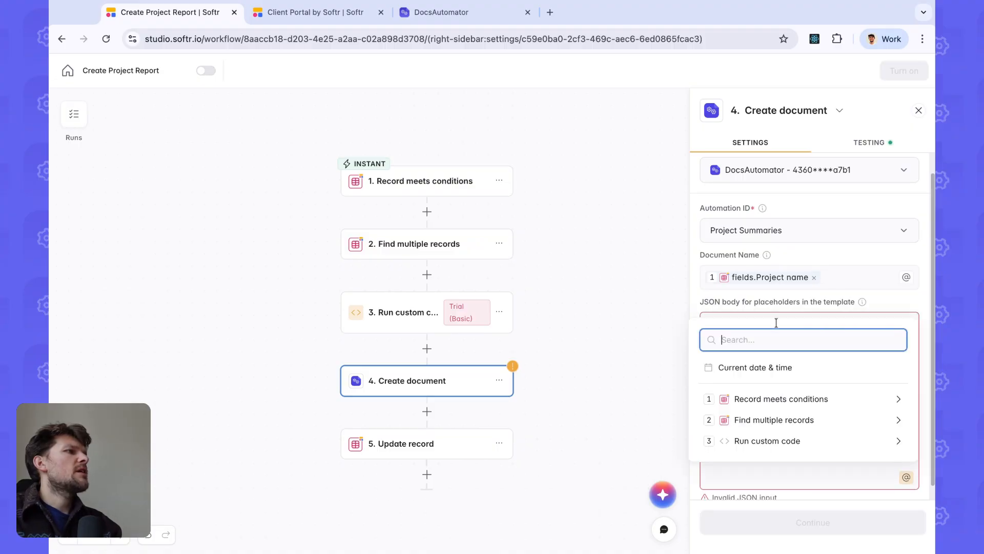
{"action": "left_click", "coordinate": [748, 399]}
{"action": "type", "text": "start"}
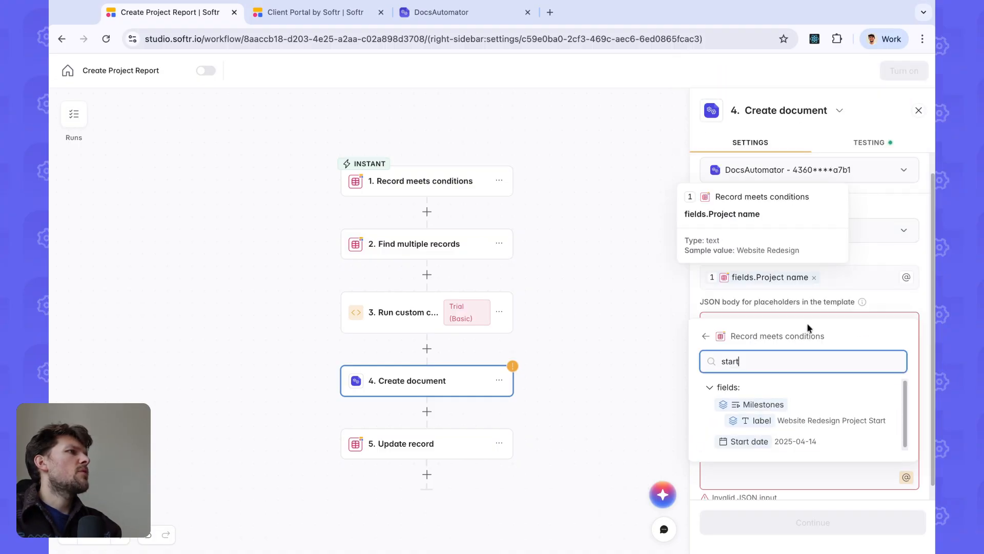
{"action": "left_click", "coordinate": [804, 442]}
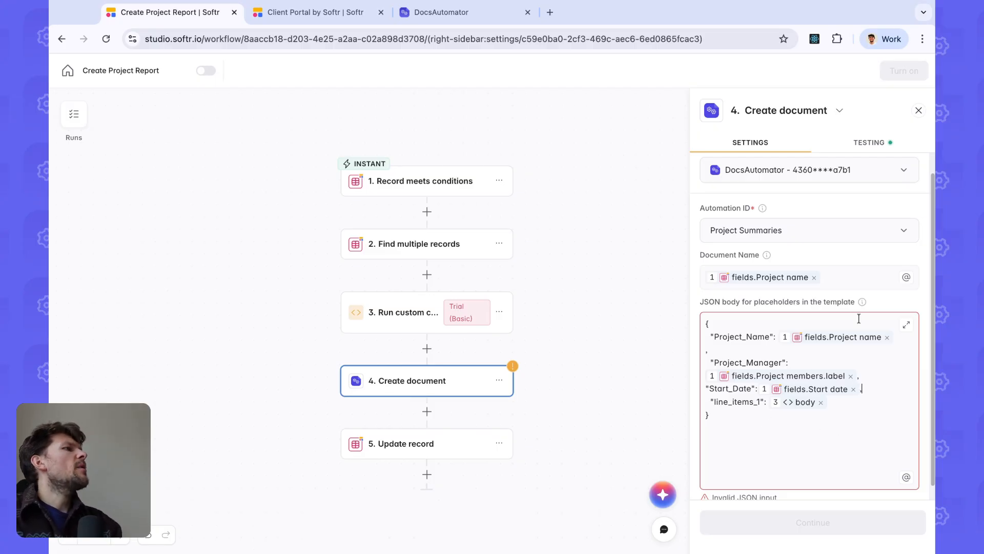
{"action": "left_click", "coordinate": [890, 307]}
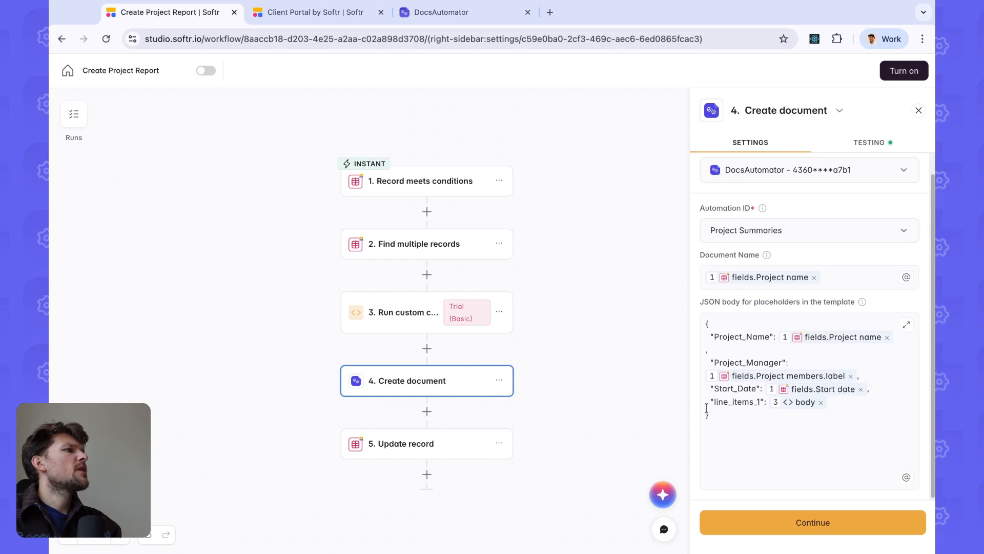
Remove the value of the line_items_1 key and reinsert the body output of the Run custom code step.
{"action": "left_click_drag", "start_coordinate": [711, 404], "coordinate": [754, 404]}
{"action": "left_click", "coordinate": [756, 403]}
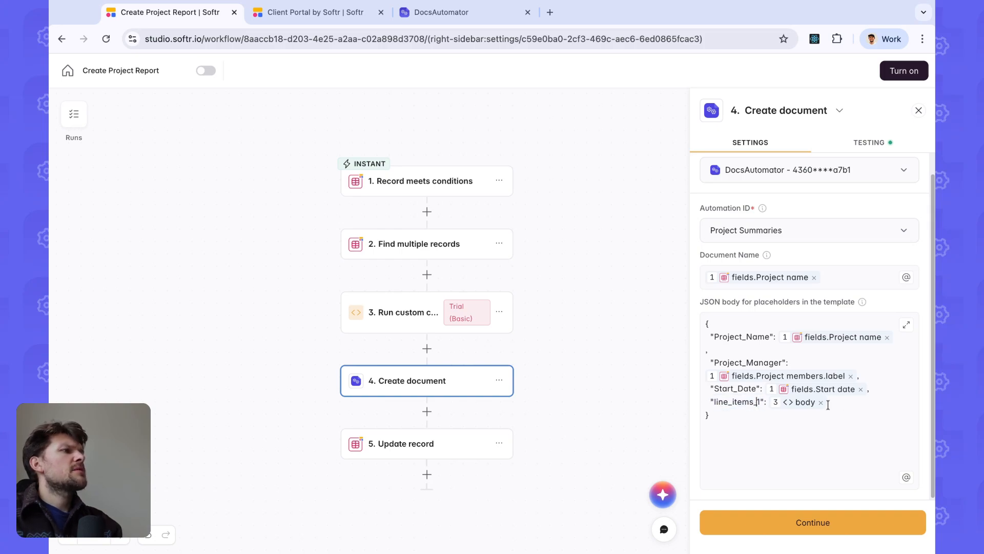
{"action": "key", "text": "BackSpace"}
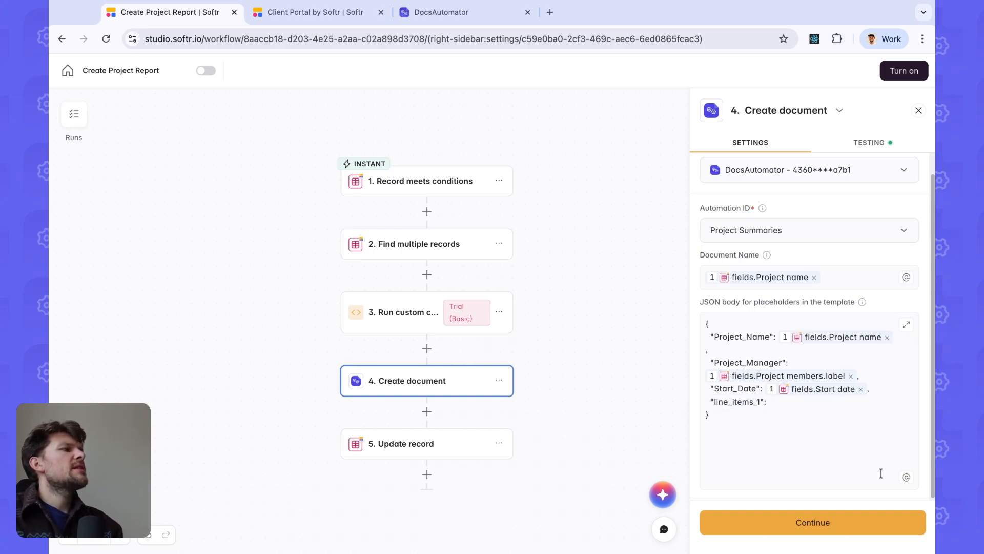
{"action": "left_click", "coordinate": [907, 479]}
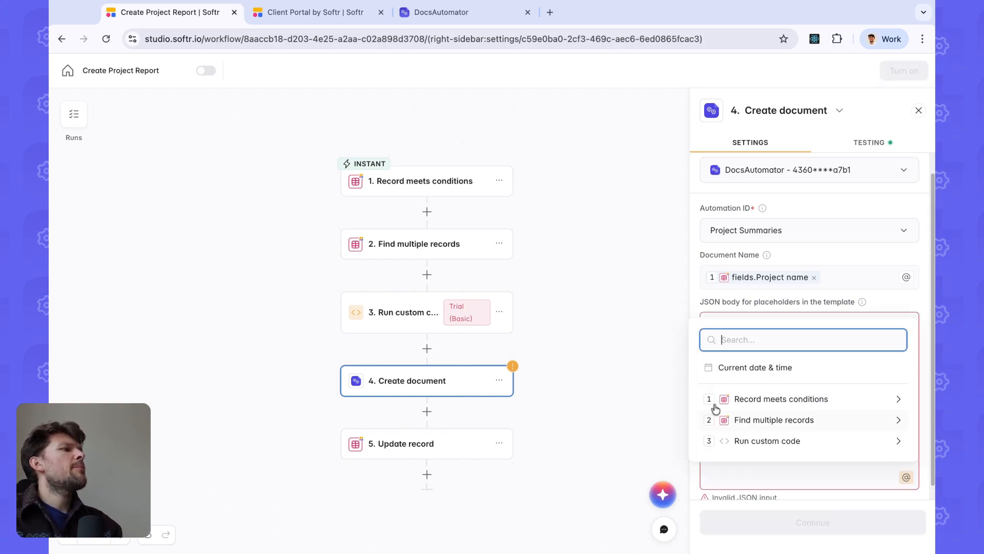
{"action": "left_click", "coordinate": [734, 444]}
{"action": "left_click", "coordinate": [721, 318]}
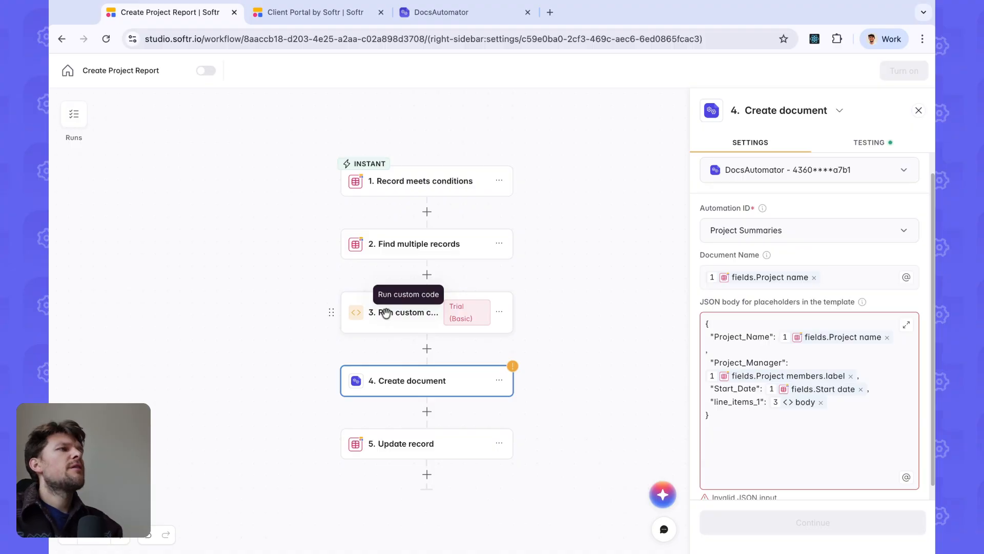
Continue to testing and run the Create document step's test again with the updated JSON body.
{"action": "scroll", "coordinate": [784, 411], "scroll_direction": "down", "scroll_amount": 1}
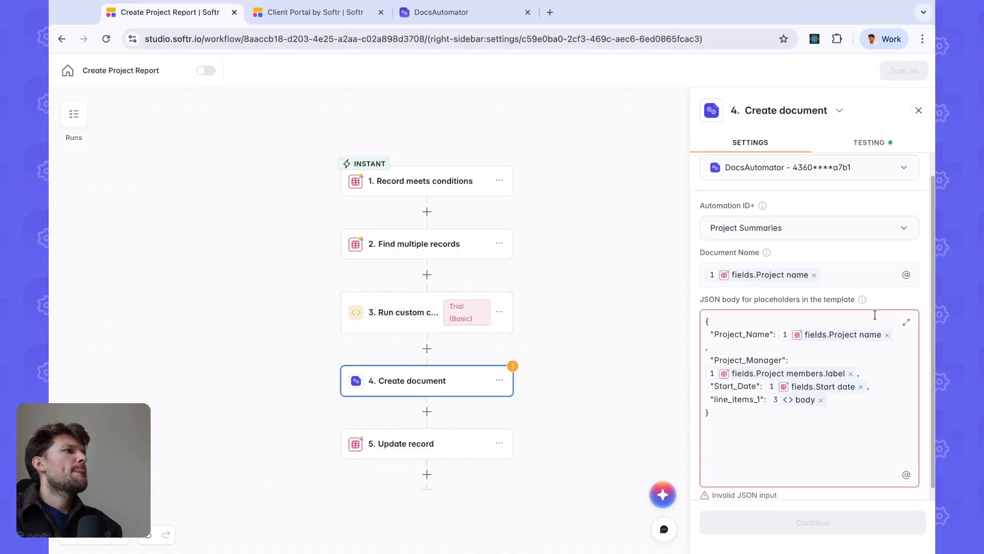
{"action": "left_click", "coordinate": [805, 518]}
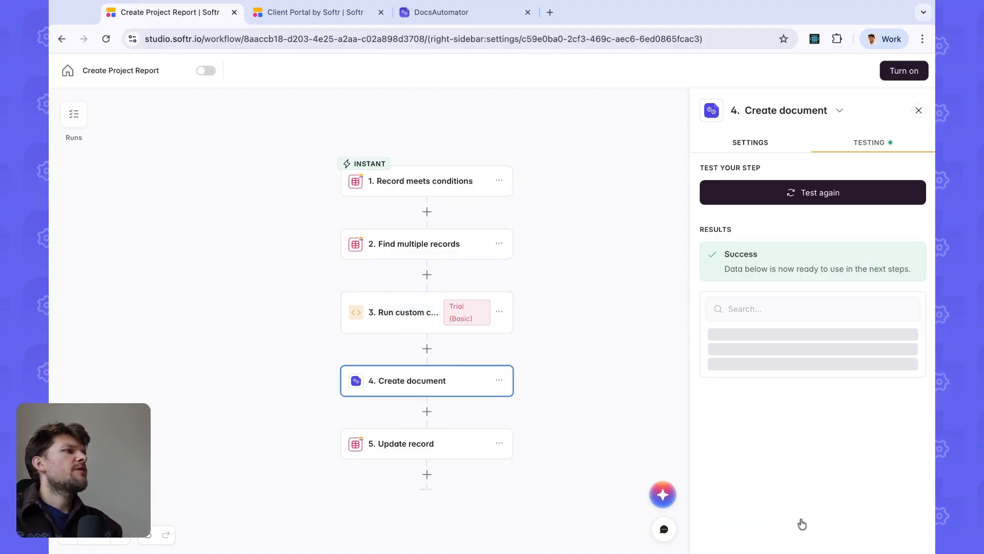
{"action": "left_click", "coordinate": [814, 200]}
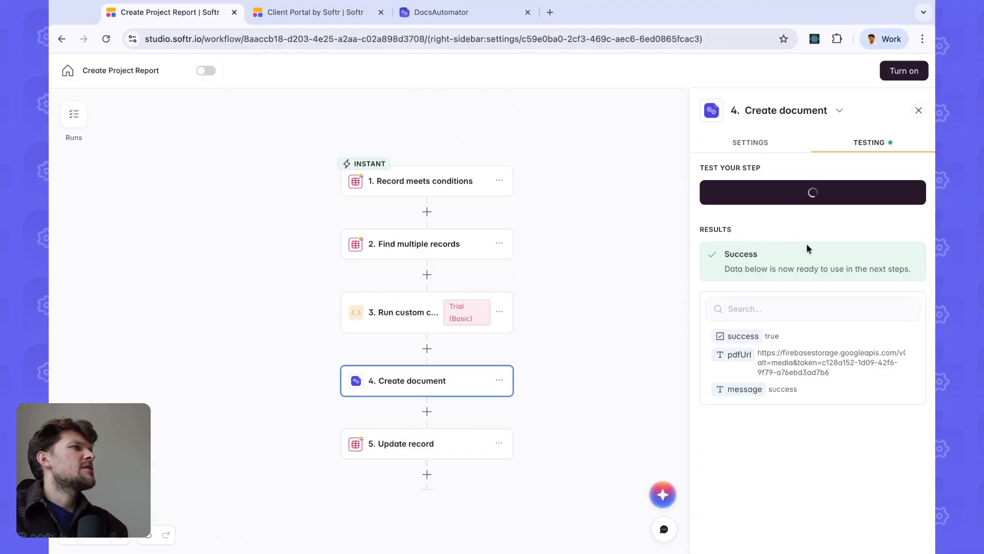
{"action": "left_click_drag", "start_coordinate": [763, 335], "coordinate": [837, 379]}
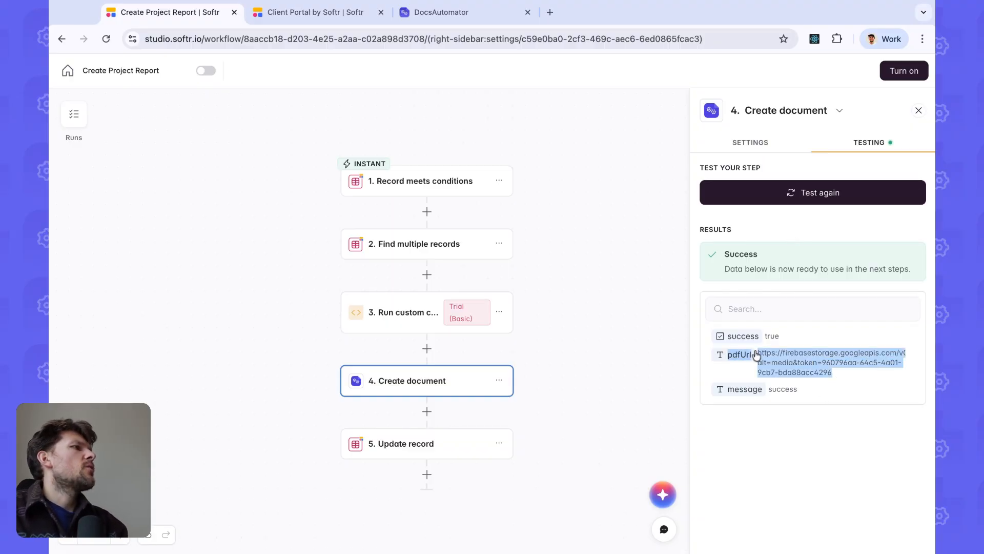
{"action": "key", "text": "ctrl+c"}
{"action": "key", "text": "ctrl+t"}
{"action": "key", "text": "ctrl+v"}
{"action": "key", "text": "ctrl+w"}
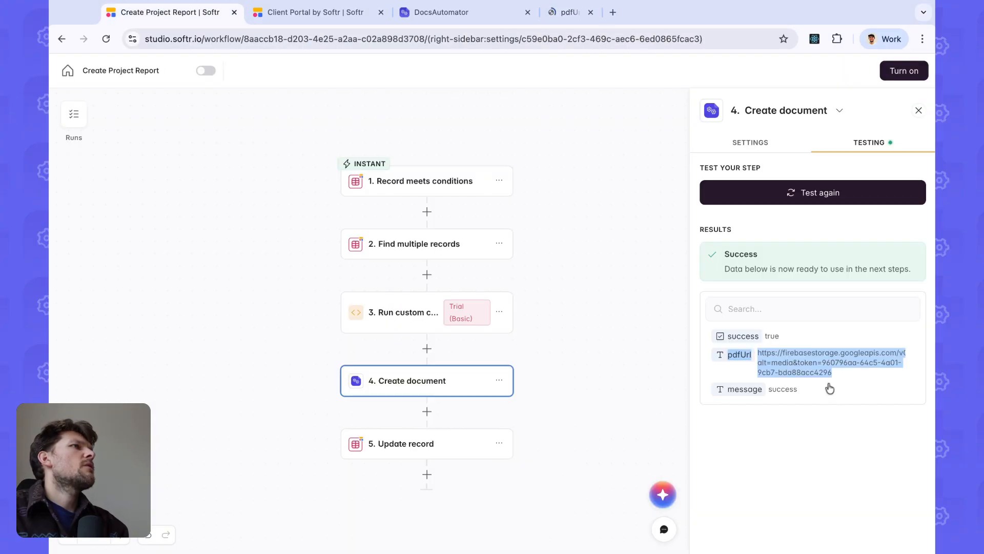
Copy the pdfUrl value from the test results and open the generated PDF in a new browser tab.
{"action": "left_click_drag", "start_coordinate": [860, 374], "coordinate": [761, 354]}
{"action": "key", "text": "ctrl+c"}
{"action": "key", "text": "ctrl+t"}
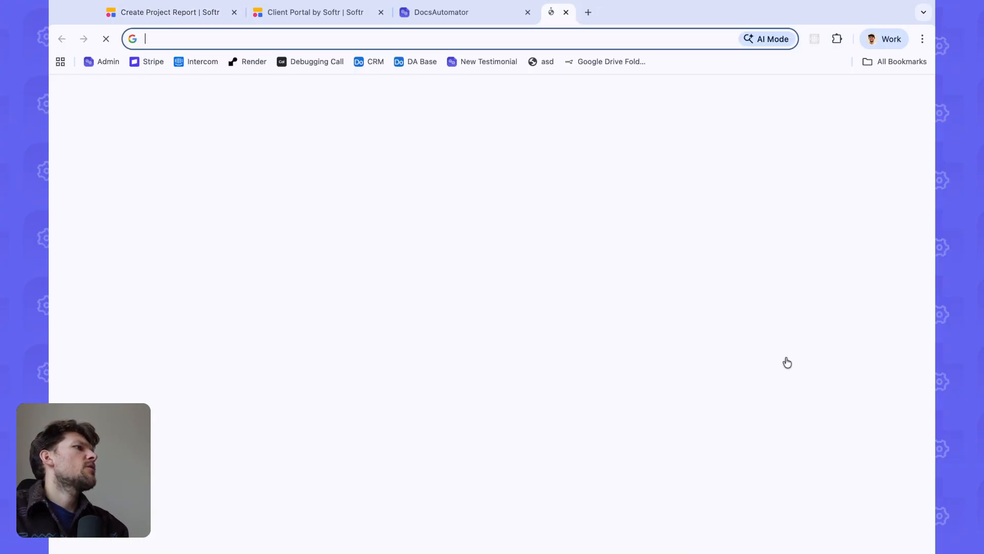
{"action": "key", "text": "ctrl+v"}
{"action": "key", "text": "Return"}
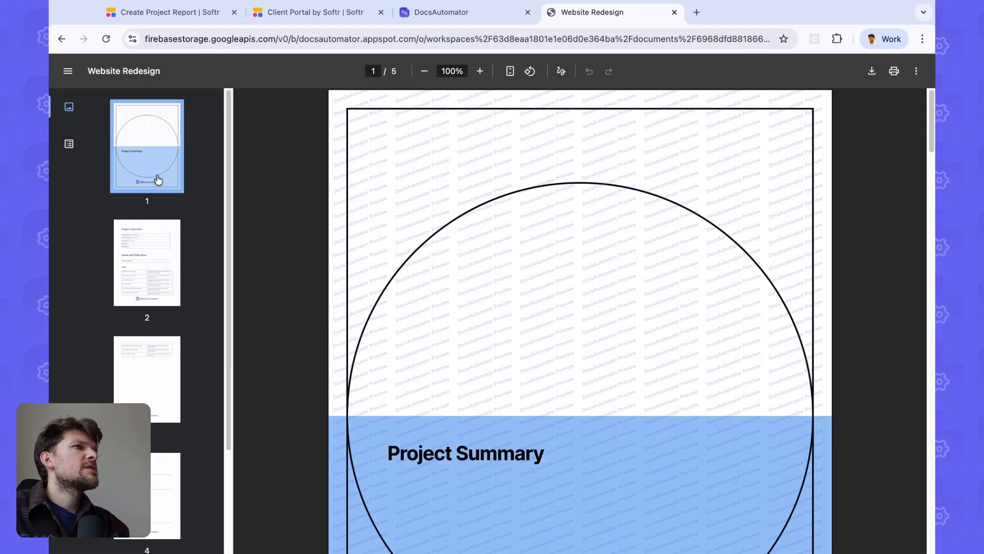
Examine the project overview and tasks table on page 2 of the generated PDF, and return to the Create Project Report workflow.
{"action": "left_click", "coordinate": [150, 243]}
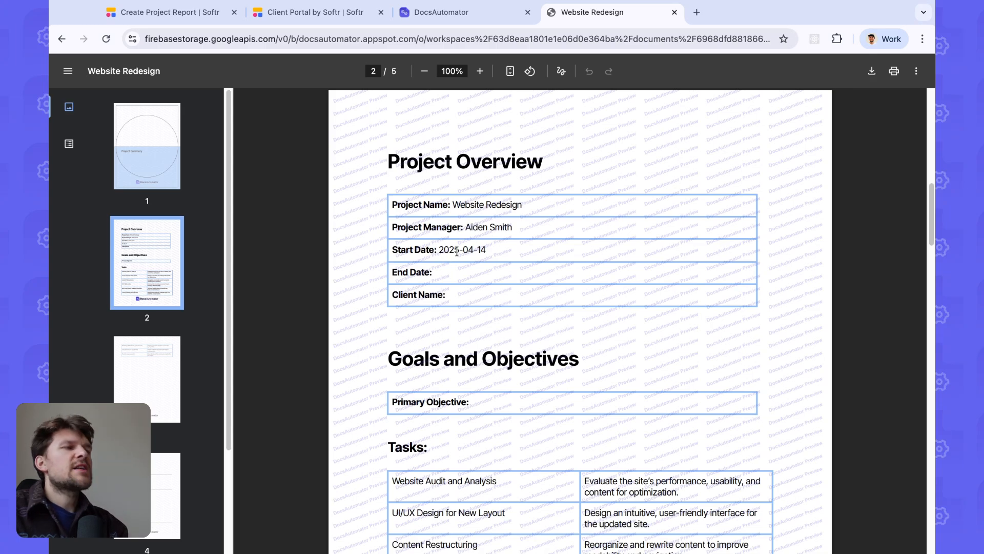
{"action": "scroll", "coordinate": [477, 351], "scroll_direction": "down", "scroll_amount": 7}
{"action": "scroll", "coordinate": [452, 234], "scroll_direction": "up", "scroll_amount": 2}
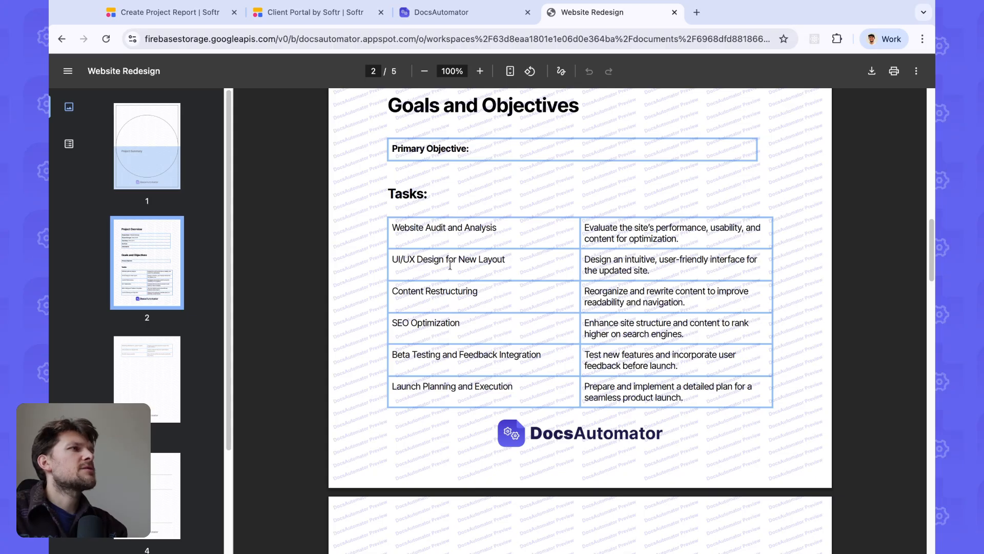
{"action": "scroll", "coordinate": [449, 292], "scroll_direction": "up", "scroll_amount": 3}
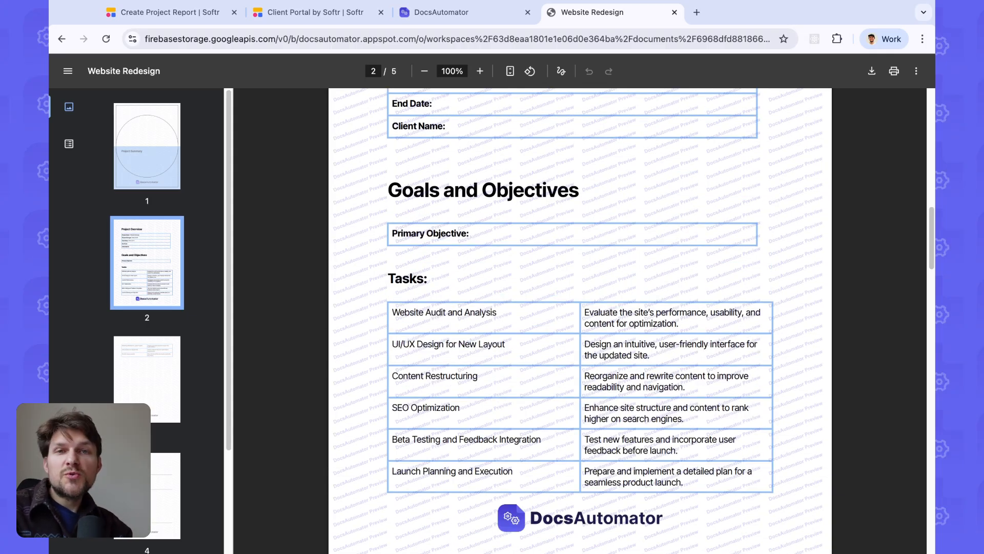
{"action": "scroll", "coordinate": [471, 249], "scroll_direction": "up", "scroll_amount": 7}
{"action": "scroll", "coordinate": [533, 260], "scroll_direction": "down", "scroll_amount": 1}
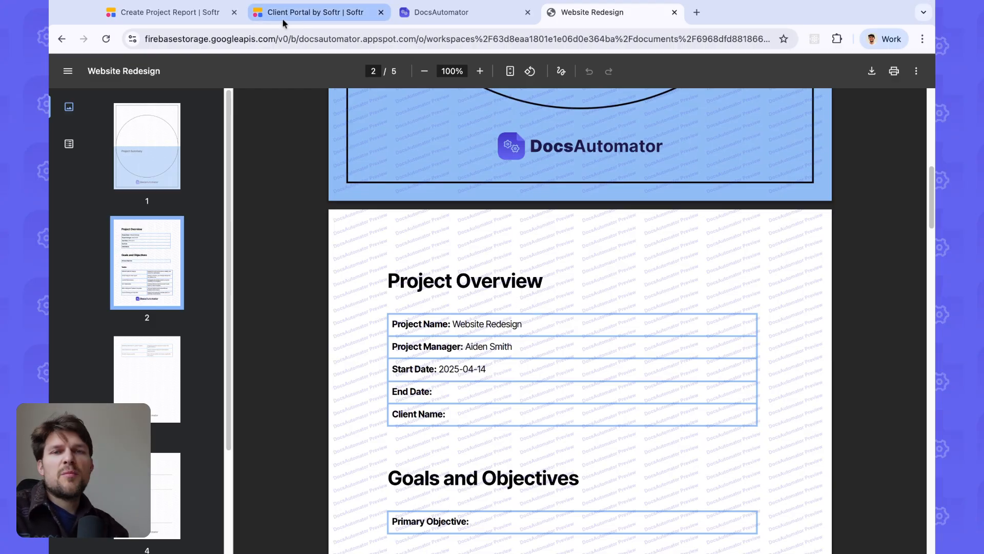
{"action": "left_click", "coordinate": [173, 15]}
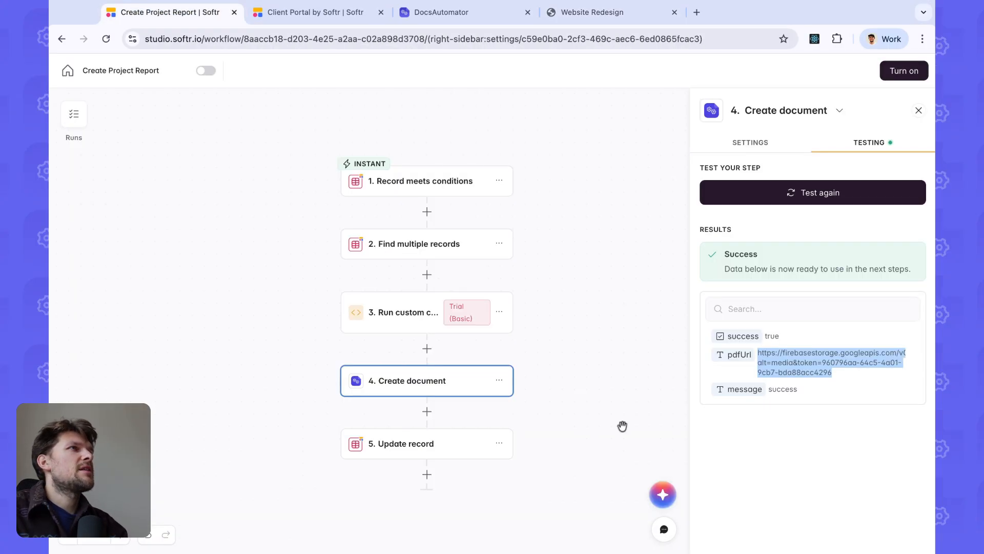
Open the Update record step and review its database, table, record and field settings against the Website Redesign record in the Projects table.
{"action": "left_click", "coordinate": [613, 435]}
{"action": "scroll", "coordinate": [499, 428], "scroll_direction": "down", "scroll_amount": 3}
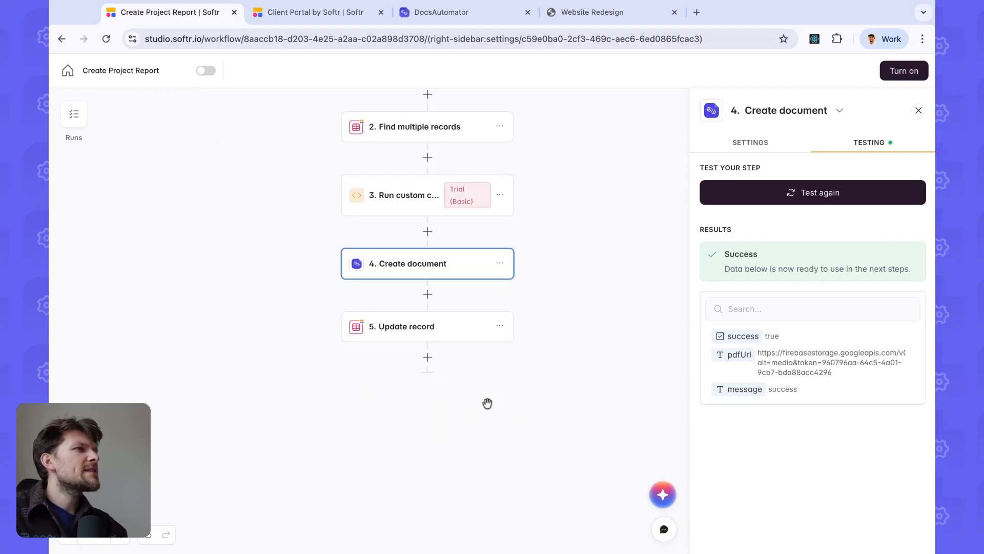
{"action": "left_click", "coordinate": [436, 327]}
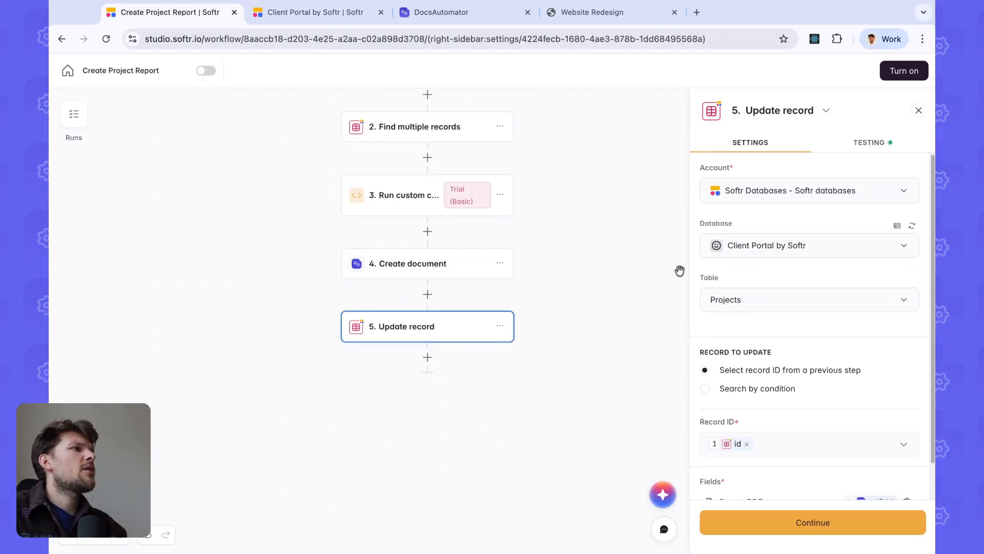
{"action": "scroll", "coordinate": [517, 220], "scroll_direction": "up", "scroll_amount": 2}
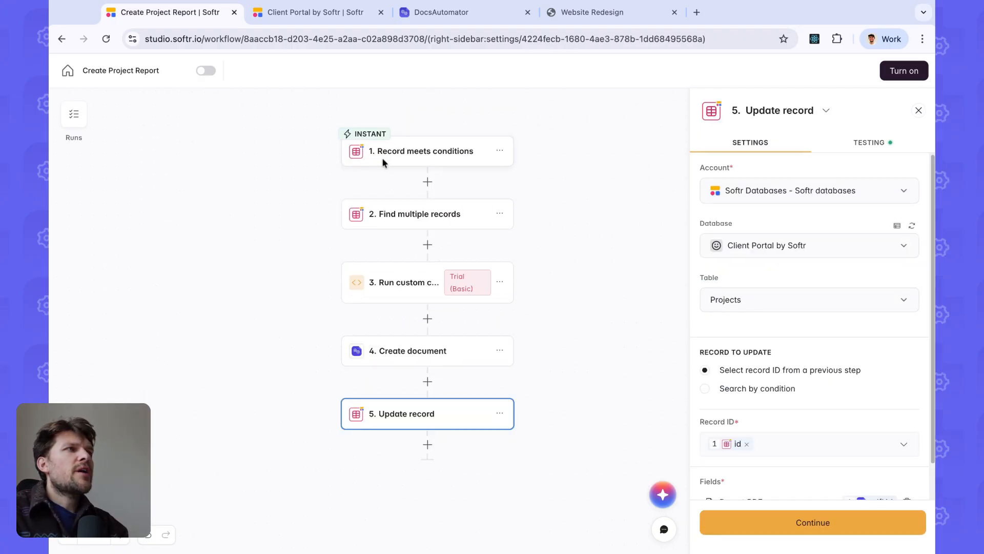
{"action": "left_click", "coordinate": [311, 13]}
{"action": "left_click", "coordinate": [60, 232]}
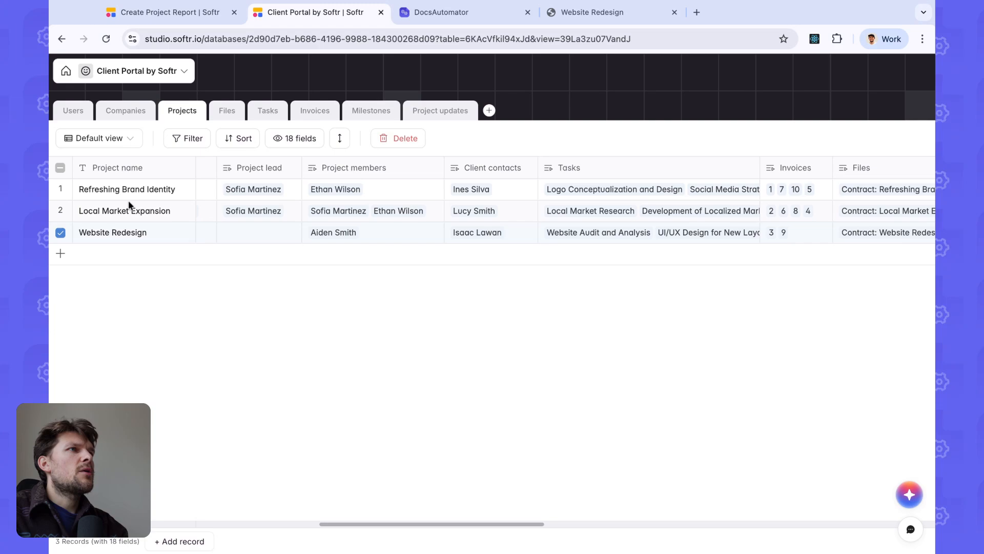
{"action": "left_click", "coordinate": [169, 13]}
{"action": "scroll", "coordinate": [654, 359], "scroll_direction": "down", "scroll_amount": 1}
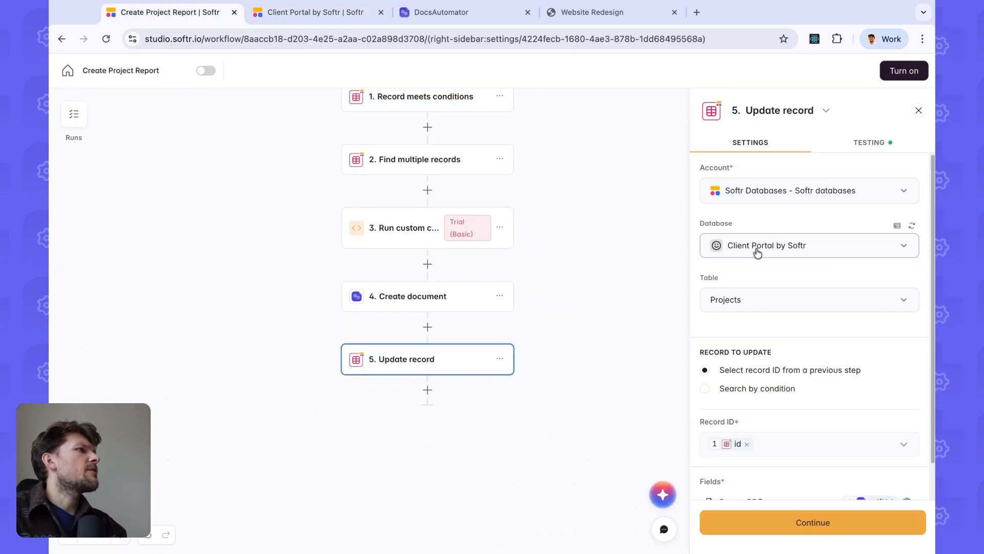
{"action": "scroll", "coordinate": [758, 256], "scroll_direction": "down", "scroll_amount": 1}
{"action": "scroll", "coordinate": [737, 278], "scroll_direction": "down", "scroll_amount": 1}
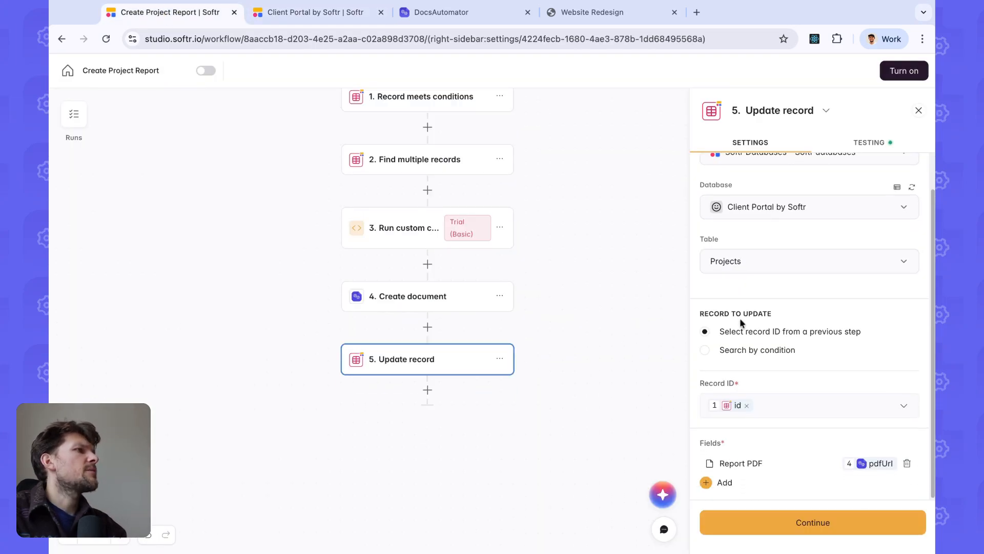
Clear the Record ID of the Update record step and reinsert the id output of the Record meets conditions step.
{"action": "left_click", "coordinate": [746, 405]}
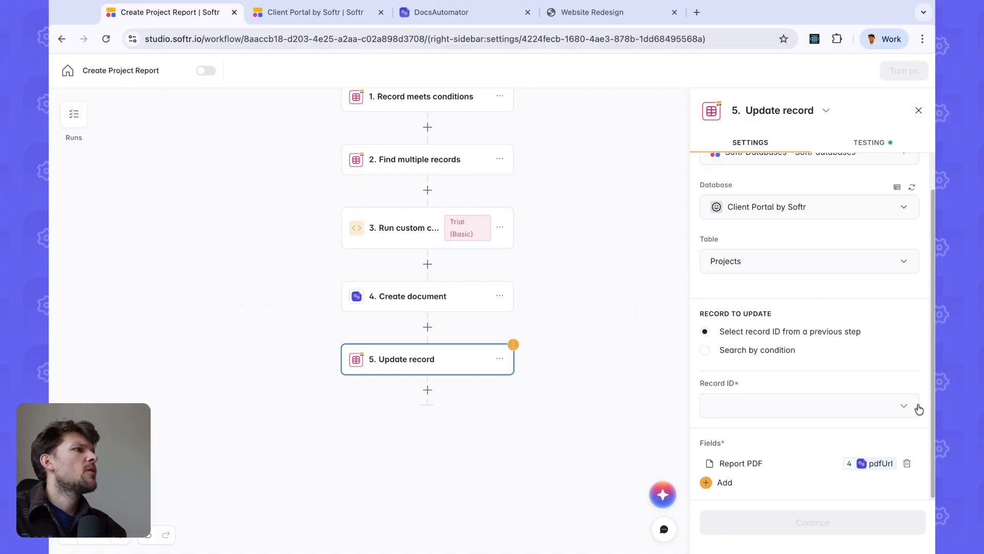
{"action": "left_click", "coordinate": [916, 406]}
{"action": "left_click", "coordinate": [764, 306]}
{"action": "left_click", "coordinate": [752, 162]}
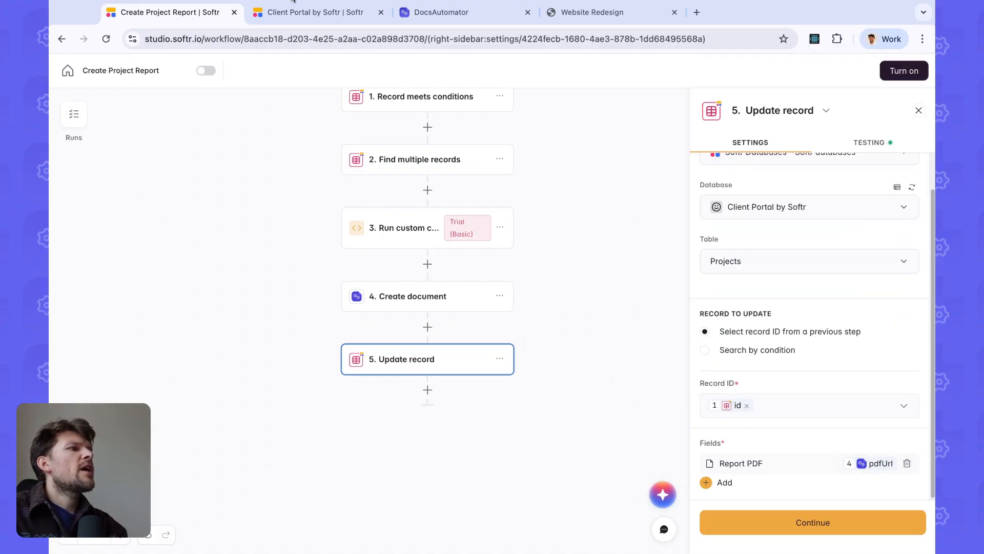
Check the Report PDF field in the Projects table, and run the Update record step's test again in the workflow.
{"action": "left_click", "coordinate": [273, 14]}
{"action": "scroll", "coordinate": [494, 242], "scroll_direction": "right", "scroll_amount": 10}
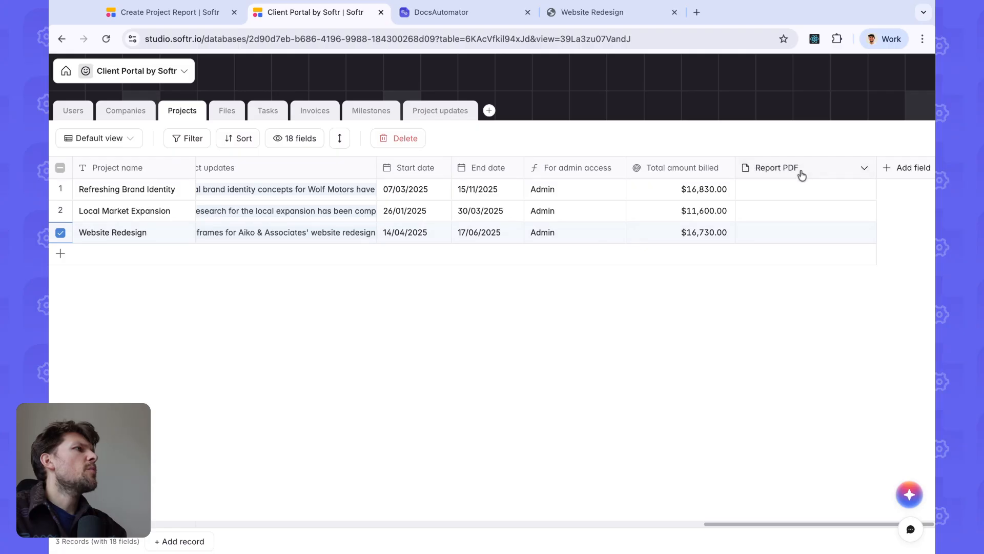
{"action": "left_click", "coordinate": [149, 11]}
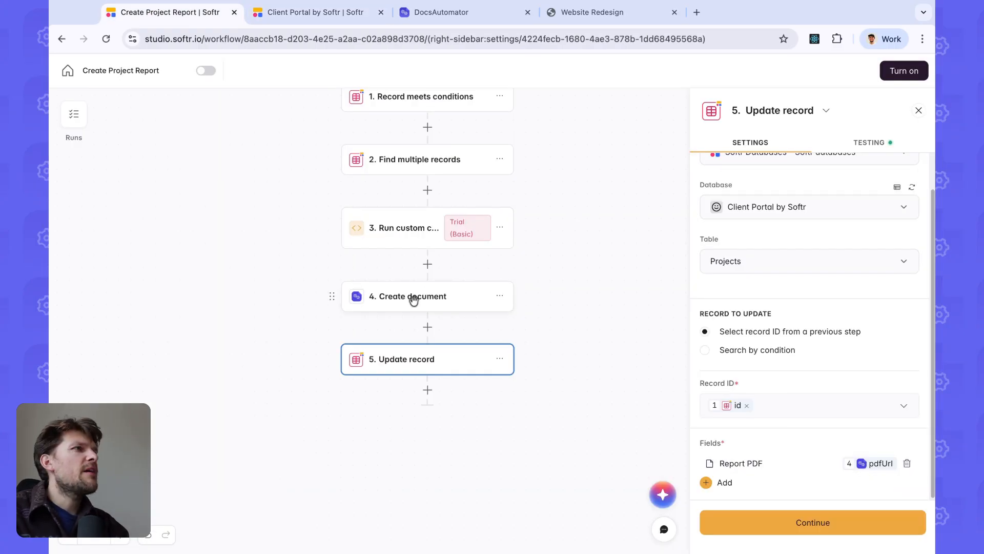
{"action": "left_click", "coordinate": [823, 527]}
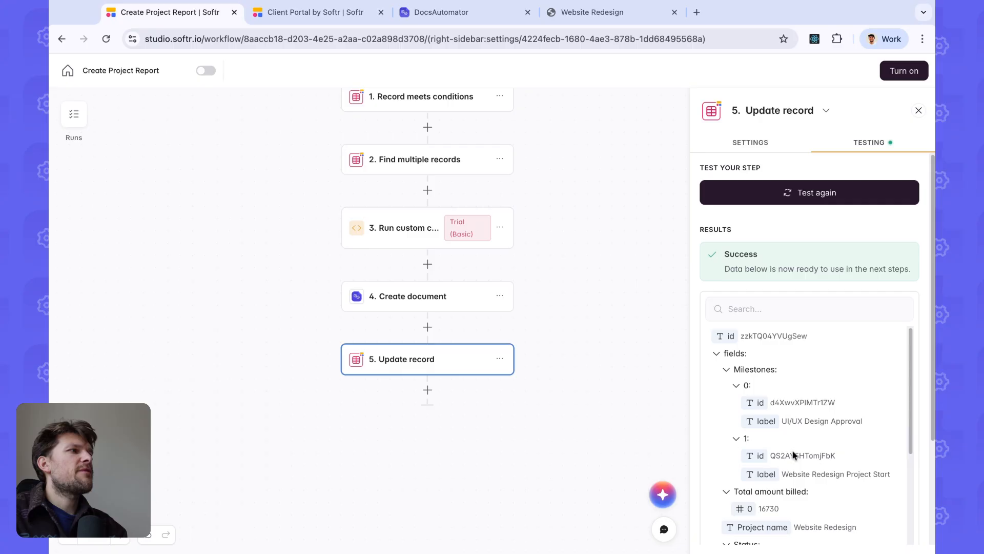
{"action": "left_click", "coordinate": [799, 204]}
Open the report PDF attached to the Website Redesign record, examine the project overview on page 2, and close the preview.
{"action": "left_click", "coordinate": [303, 14]}
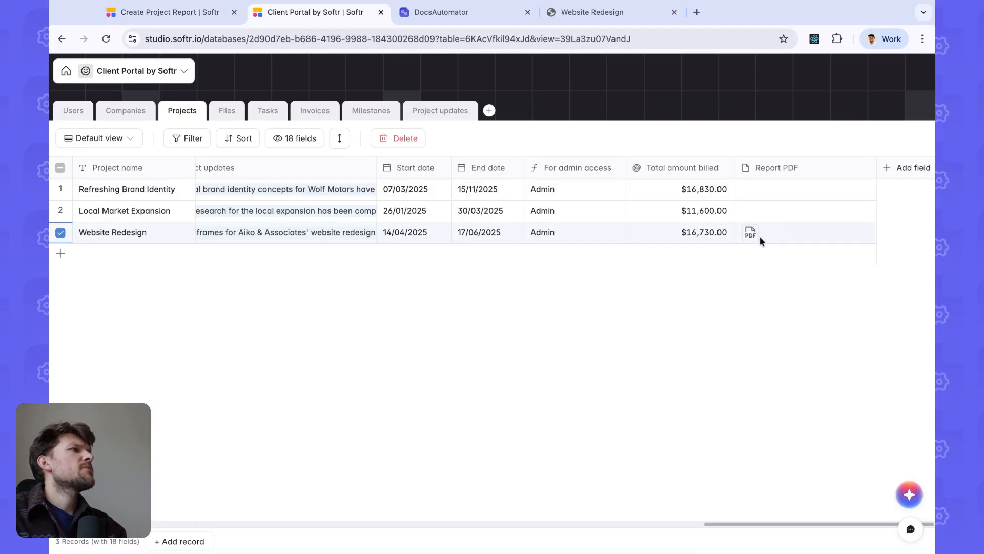
{"action": "left_click", "coordinate": [751, 235]}
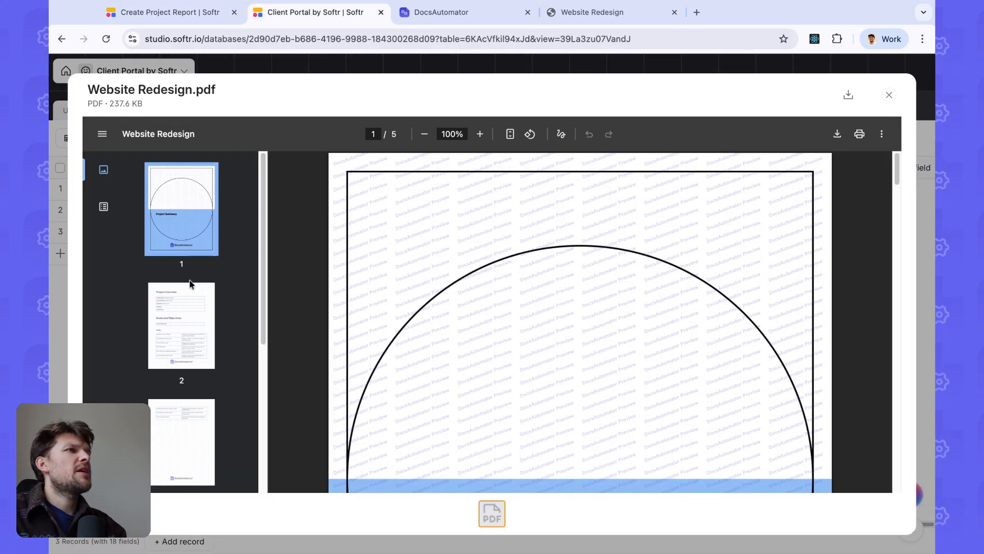
{"action": "scroll", "coordinate": [200, 287], "scroll_direction": "down", "scroll_amount": 2}
{"action": "left_click", "coordinate": [200, 272]}
{"action": "scroll", "coordinate": [435, 323], "scroll_direction": "down", "scroll_amount": 10}
{"action": "scroll", "coordinate": [457, 308], "scroll_direction": "up", "scroll_amount": 10}
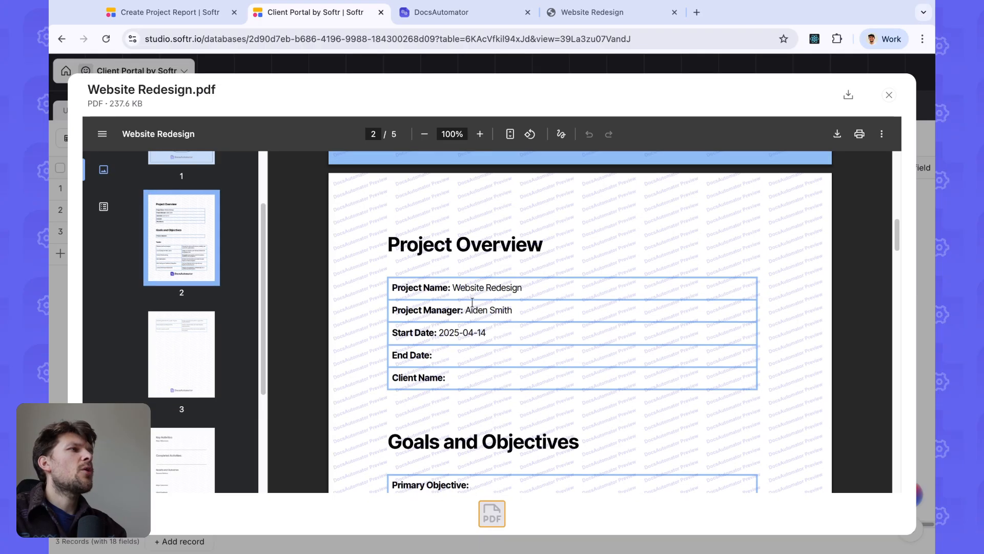
{"action": "left_click", "coordinate": [242, 61]}
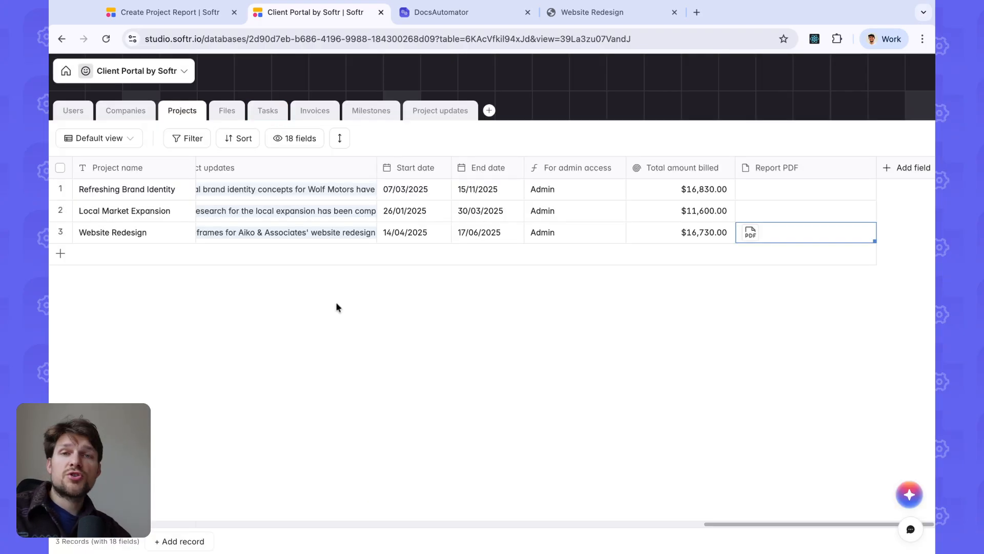
{"action": "left_click", "coordinate": [374, 311]}
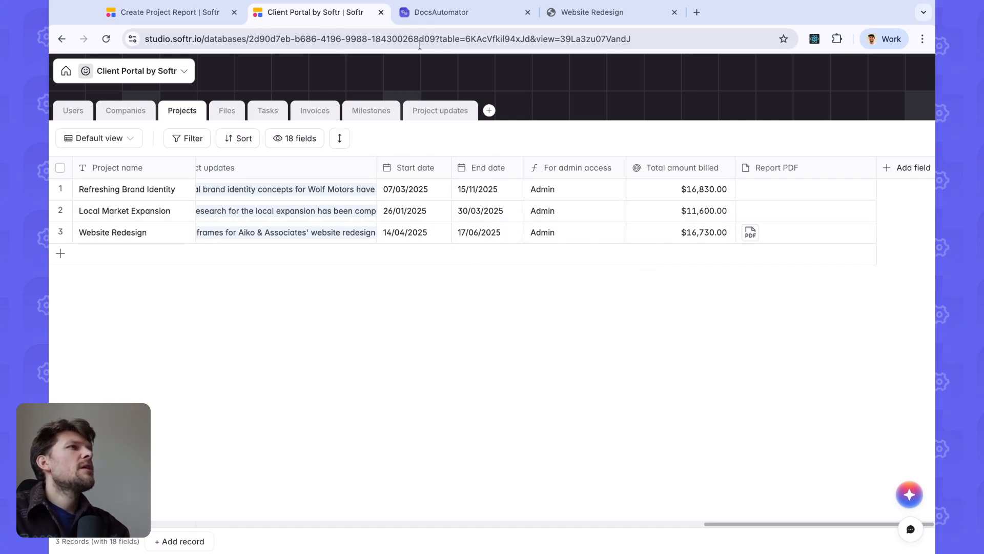
Examine the preview mode banner of the Project Summaries automation in DocsAutomator and the watermark in the Website Redesign record's report PDF.
{"action": "left_click", "coordinate": [454, 19]}
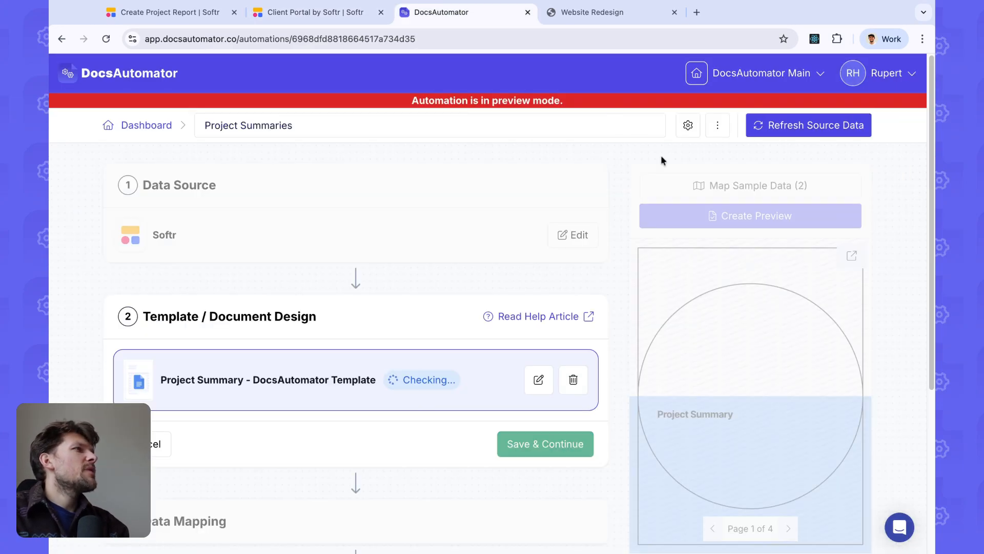
{"action": "triple_click", "coordinate": [393, 102]}
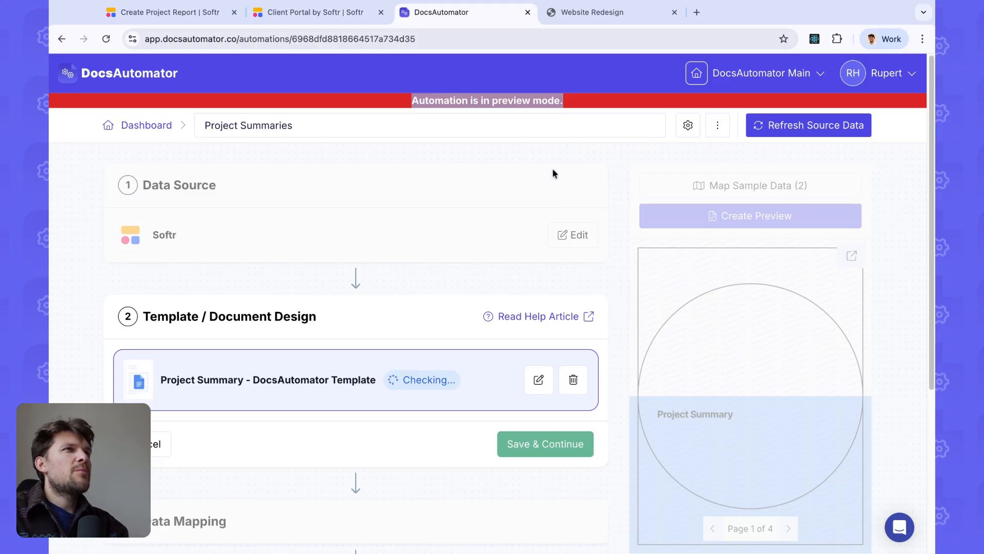
{"action": "left_click", "coordinate": [458, 149]}
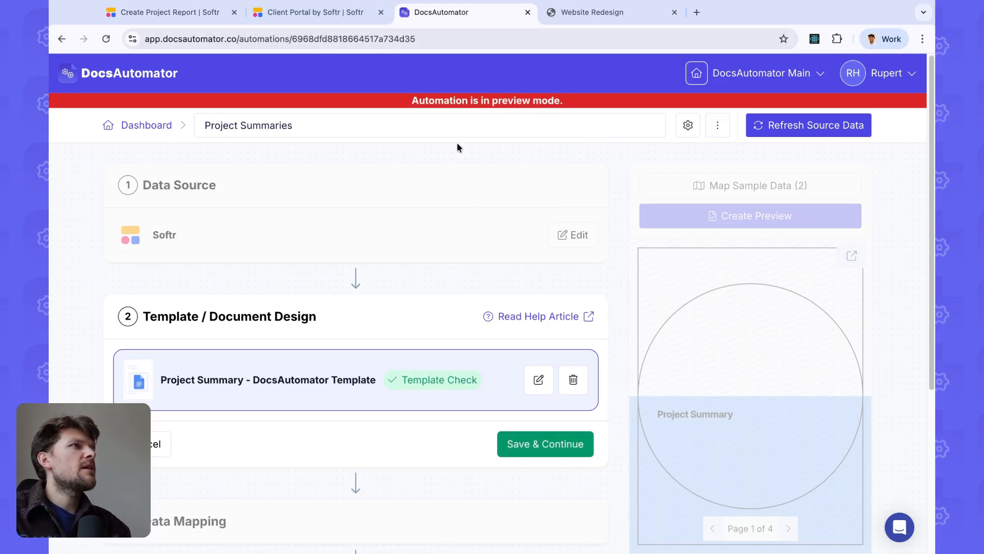
{"action": "left_click", "coordinate": [214, 6]}
{"action": "left_click", "coordinate": [300, 12]}
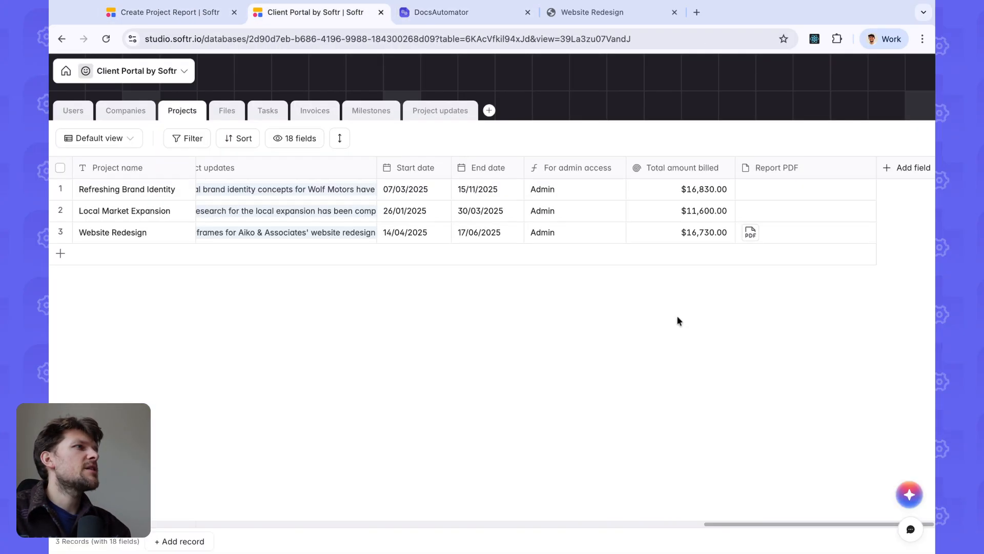
{"action": "left_click", "coordinate": [753, 233]}
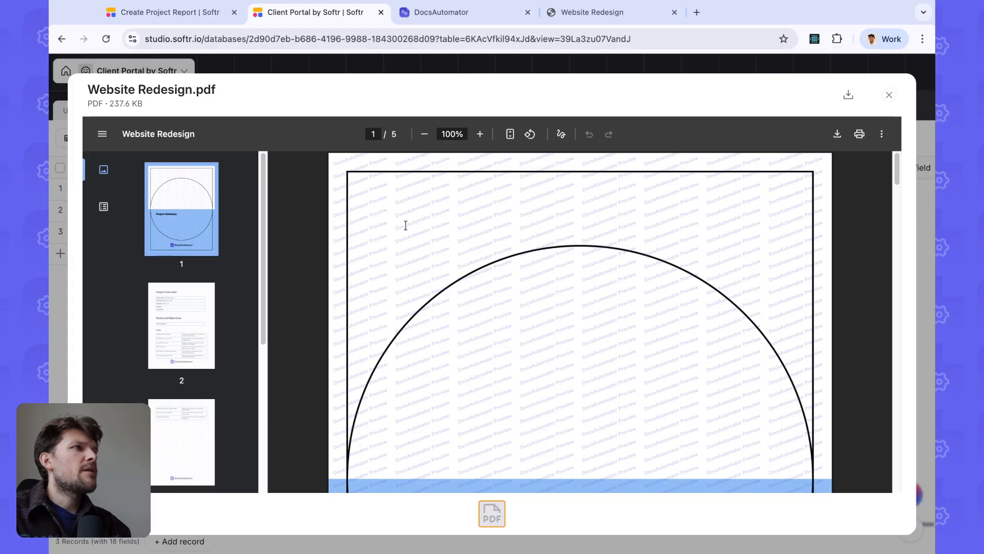
Switch to DocsAutomator and turn off Preview Mode for the Project Summaries automation.
{"action": "left_click", "coordinate": [437, 14]}
{"action": "left_click", "coordinate": [717, 125]}
{"action": "left_click", "coordinate": [742, 179]}
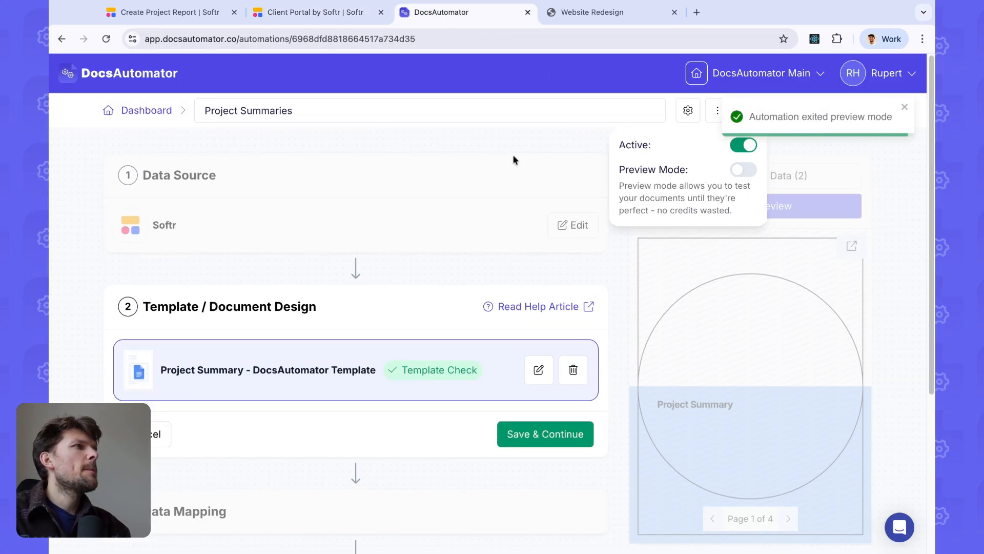
{"action": "left_click", "coordinate": [512, 135]}
Return to the Create Project Report workflow and rerun the Create document step's test.
{"action": "left_click", "coordinate": [205, 12]}
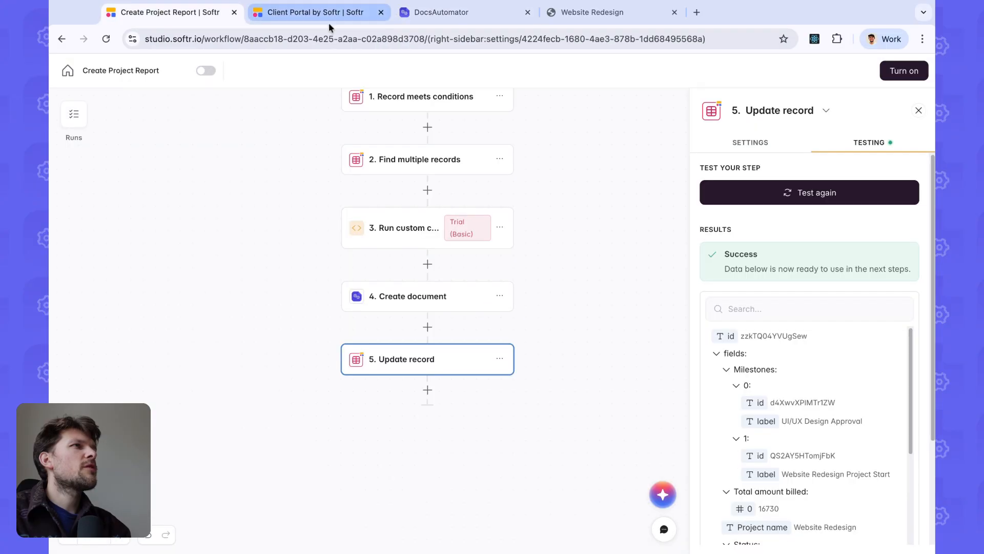
{"action": "left_click", "coordinate": [410, 295]}
{"action": "left_click", "coordinate": [814, 516]}
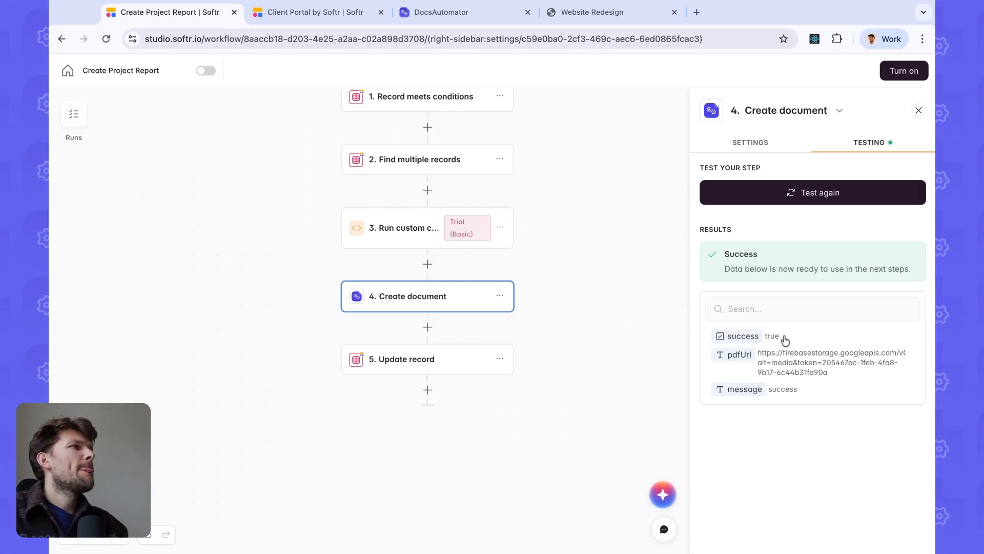
Run the Update record step's test again with the newly generated document.
{"action": "left_click", "coordinate": [458, 362]}
{"action": "left_click", "coordinate": [864, 142]}
{"action": "left_click", "coordinate": [817, 193]}
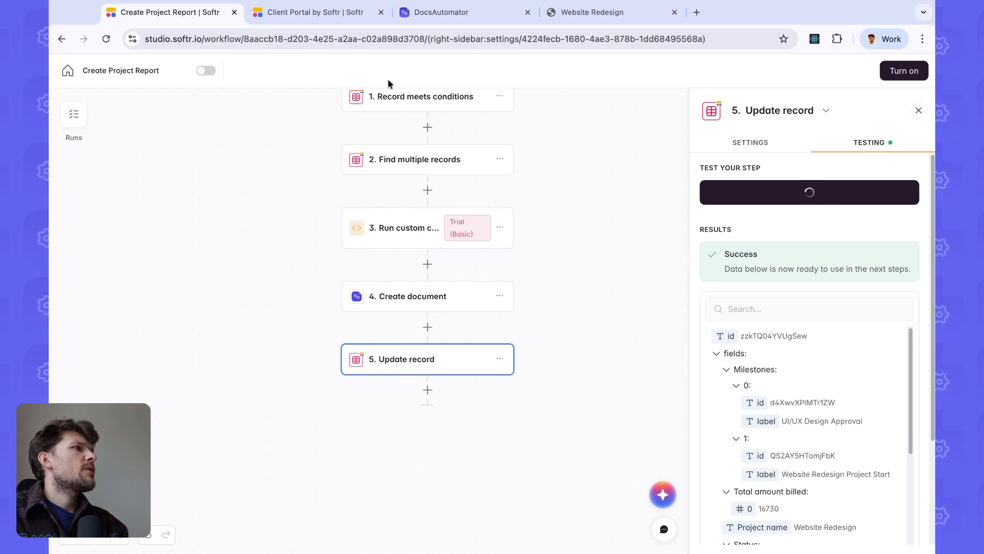
Examine the updated report PDF of the Website Redesign record in the Projects table, and close the preview.
{"action": "left_click", "coordinate": [354, 14]}
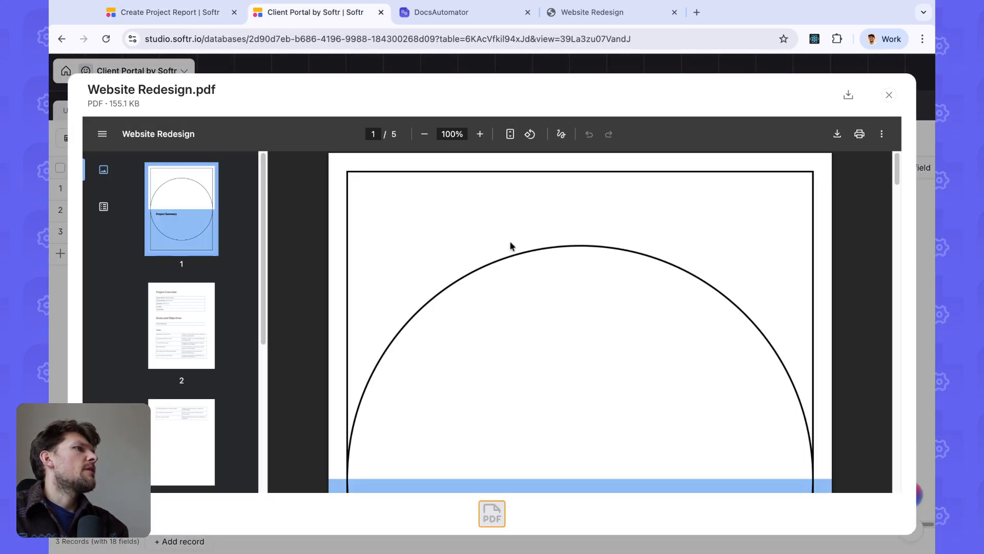
{"action": "scroll", "coordinate": [429, 228], "scroll_direction": "down", "scroll_amount": 5}
{"action": "scroll", "coordinate": [420, 221], "scroll_direction": "up", "scroll_amount": 5}
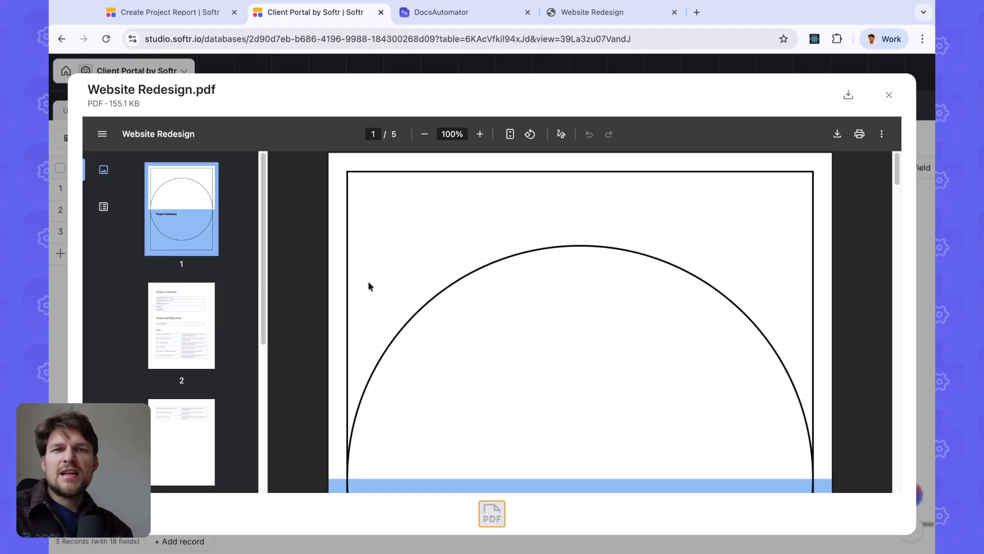
{"action": "left_click", "coordinate": [334, 63]}
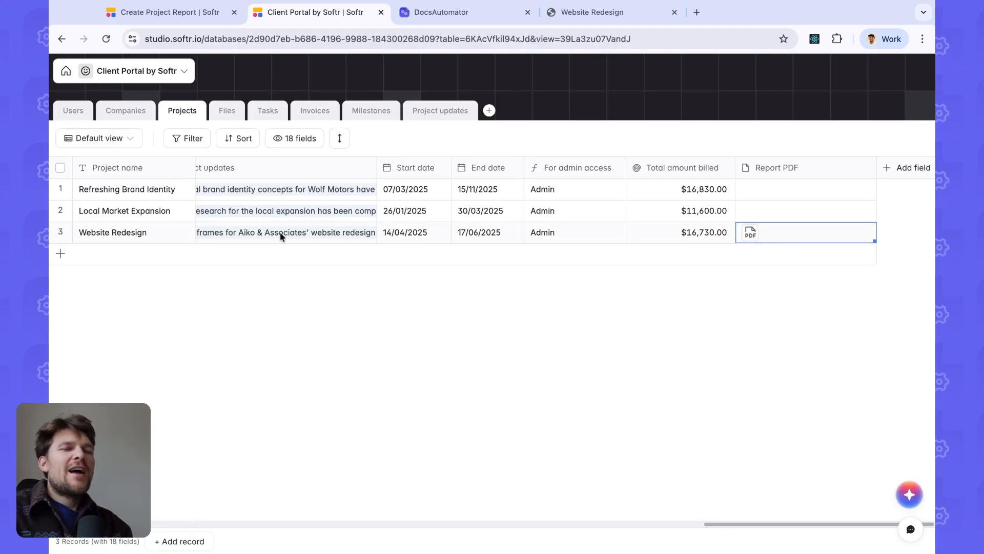